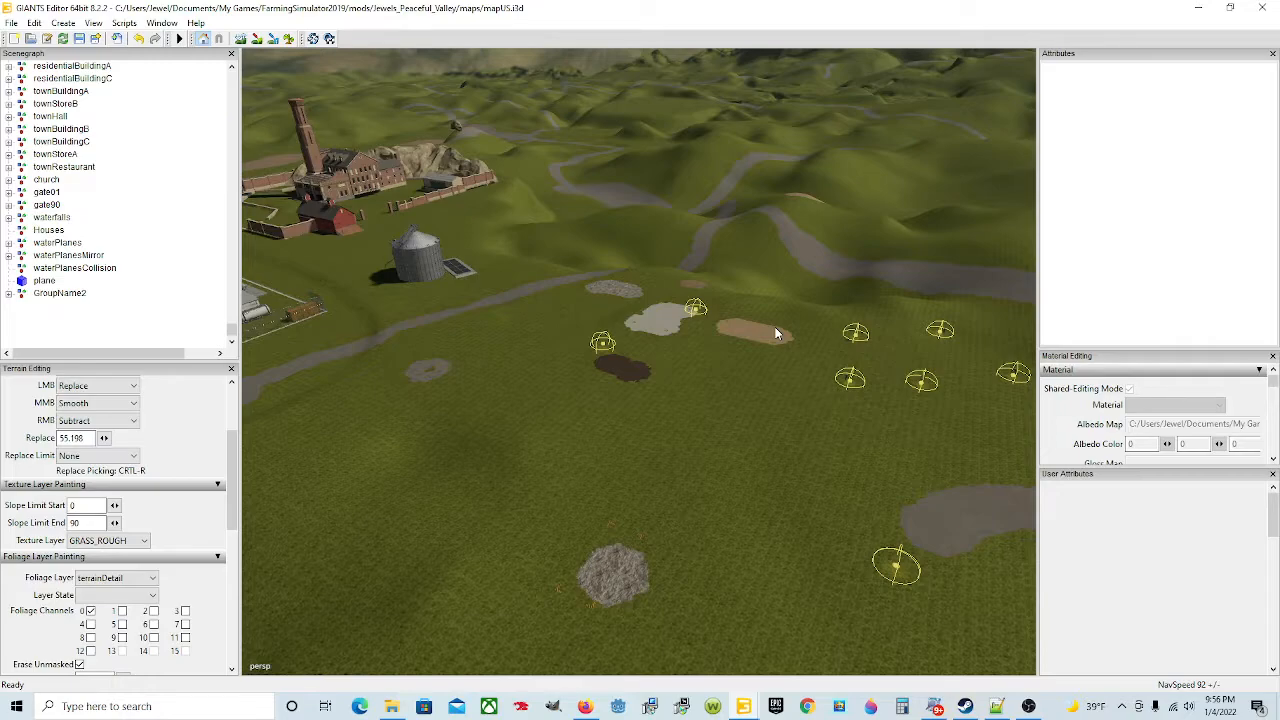
Step: Switch to File Explorer and open the maps folder of the Jewels_Peaceful_Valley mod under FarmingSimulator2019 mods
alt+drag(780, 378, 698, 395)
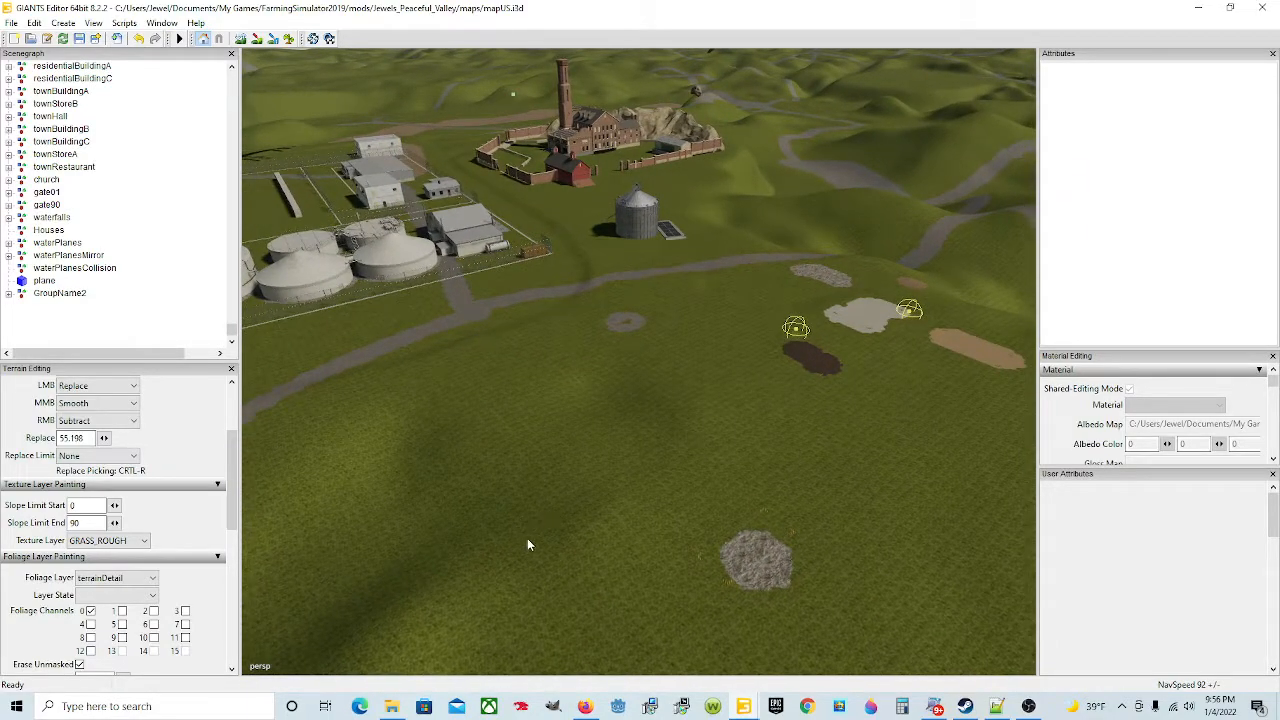
mouse_move(397, 709)
click(376, 600)
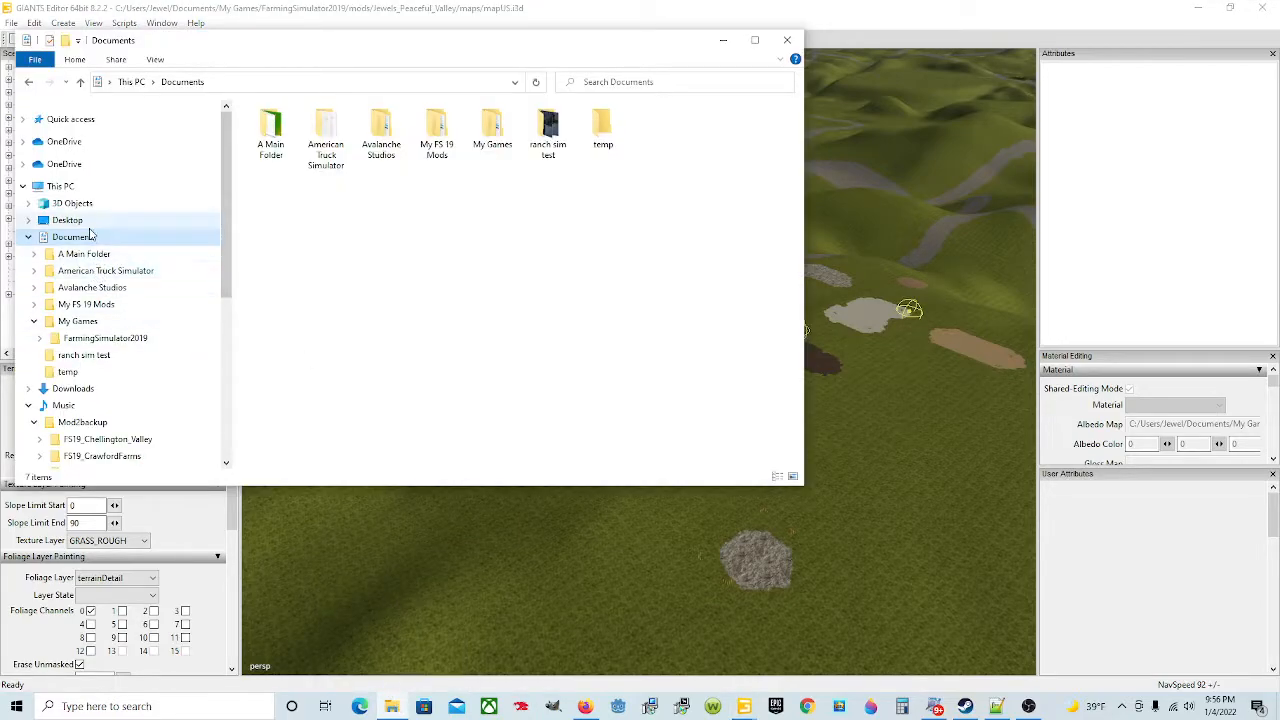
double_click(501, 125)
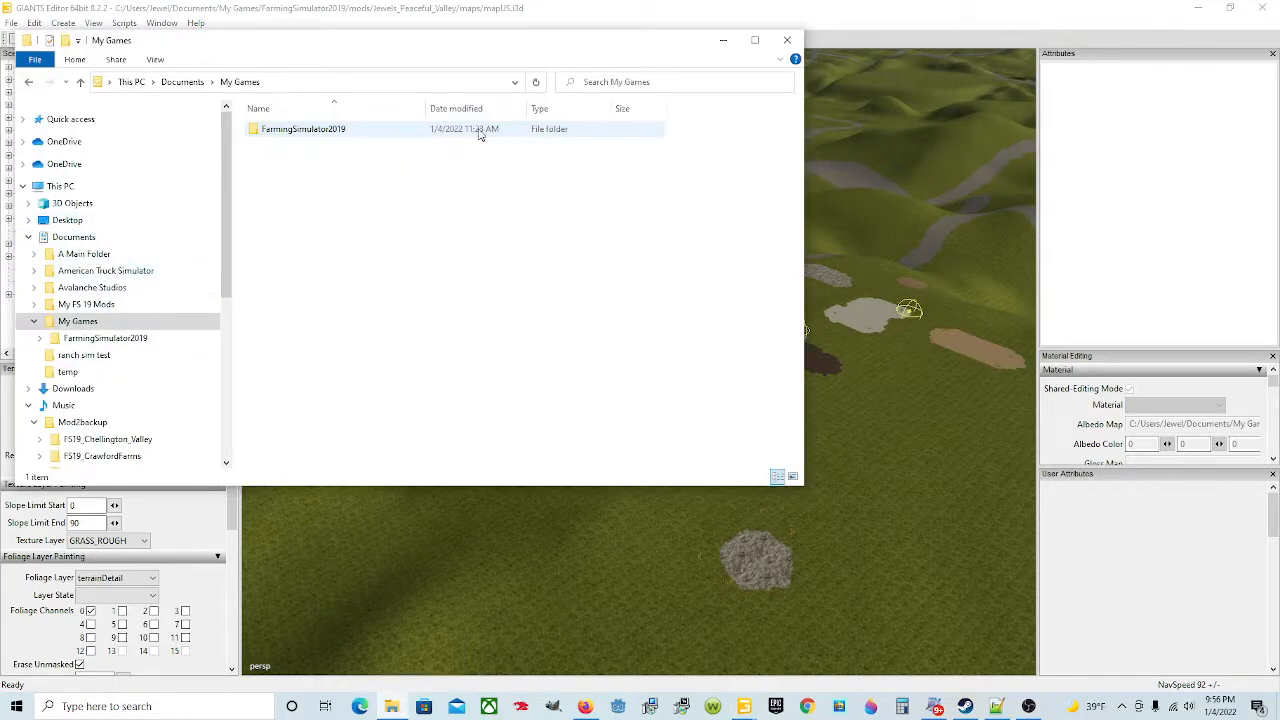
double_click(357, 133)
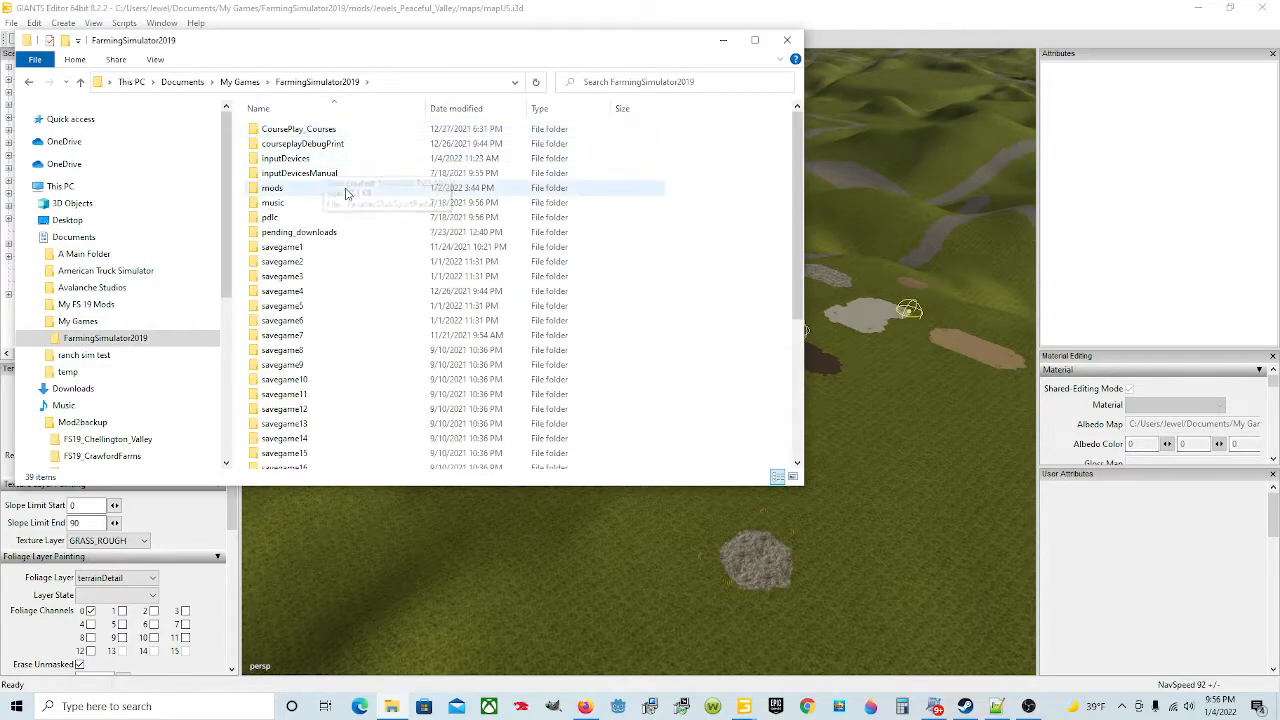
double_click(325, 190)
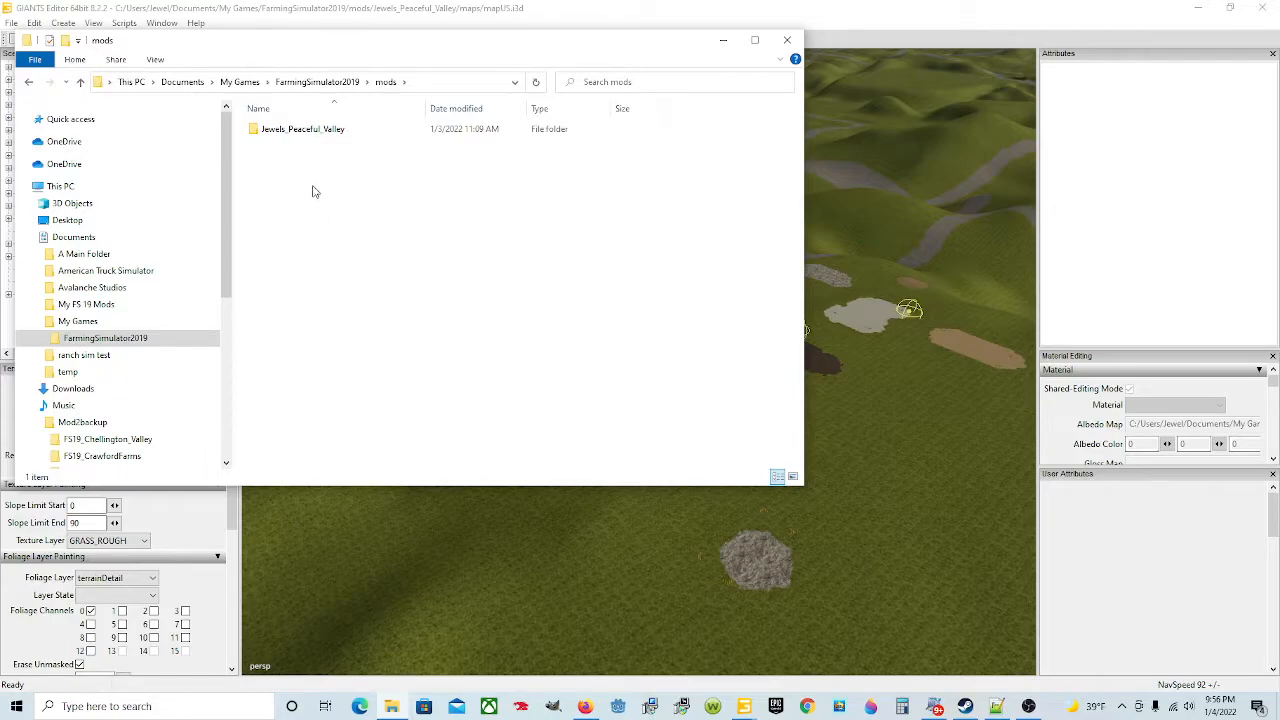
double_click(322, 131)
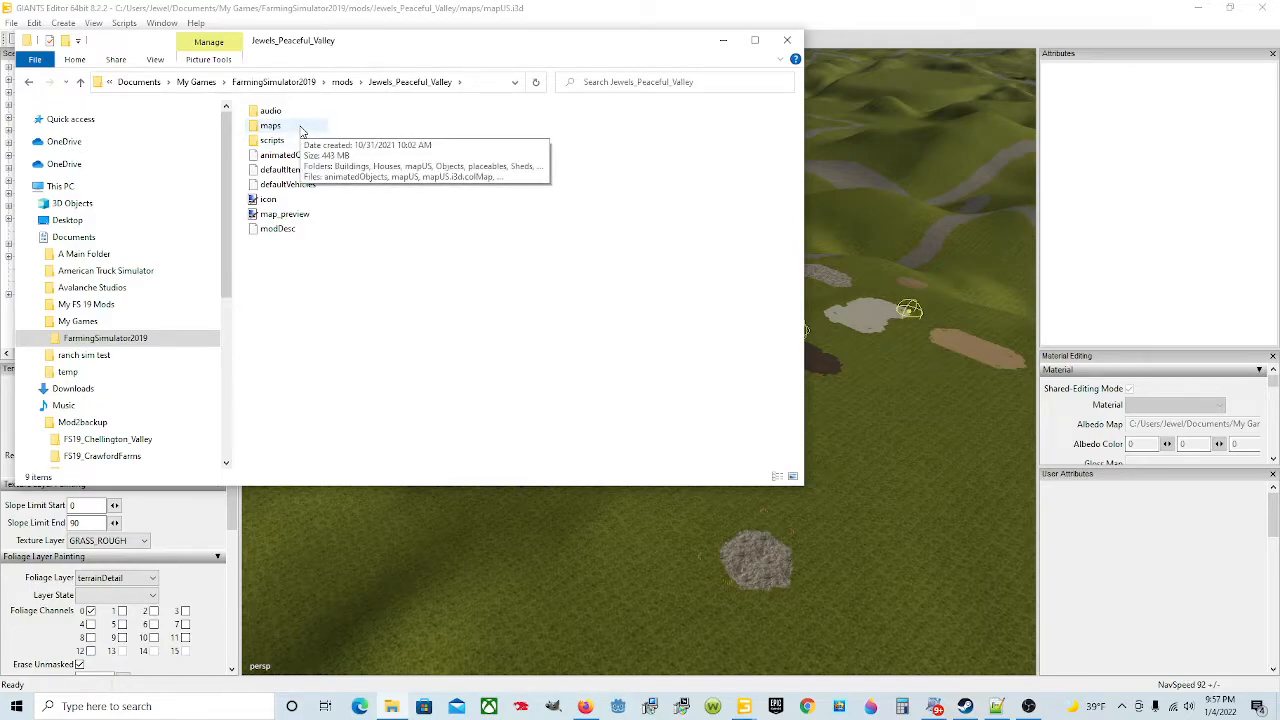
double_click(301, 131)
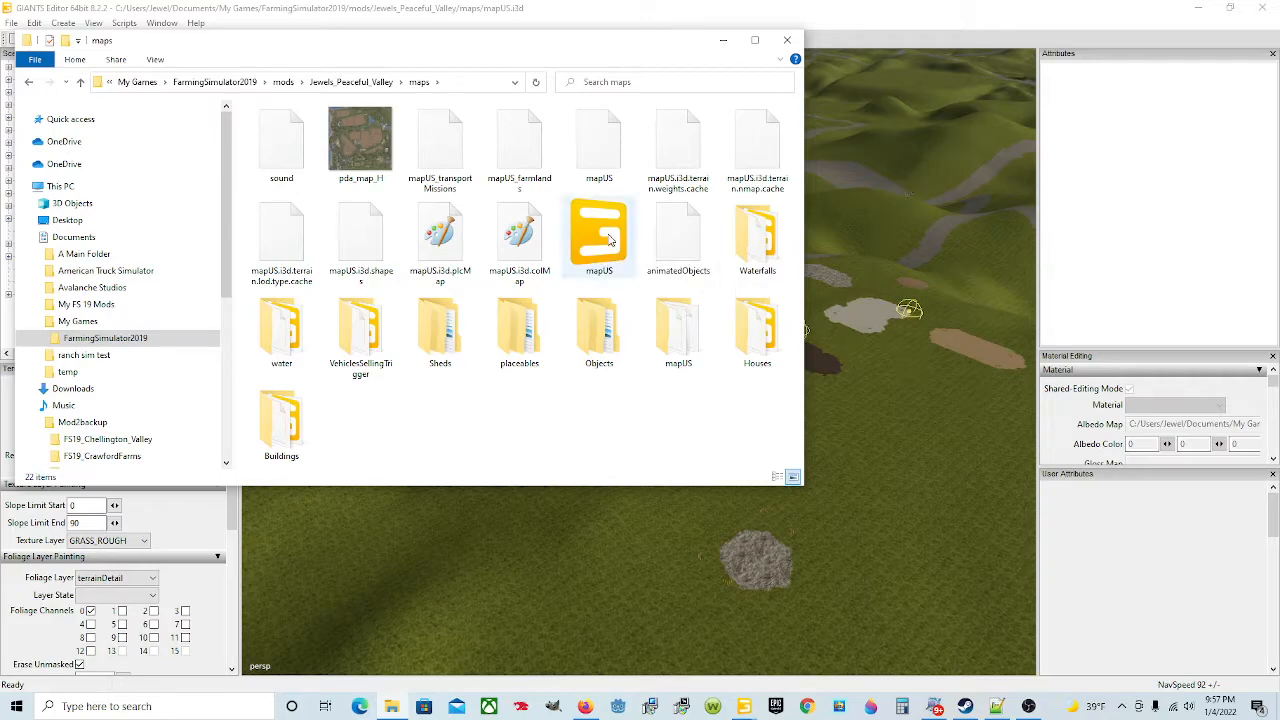
Step: View the contents of the FS19_Chellington_Valley folder inside Mod2backup in File Explorer
click(838, 182)
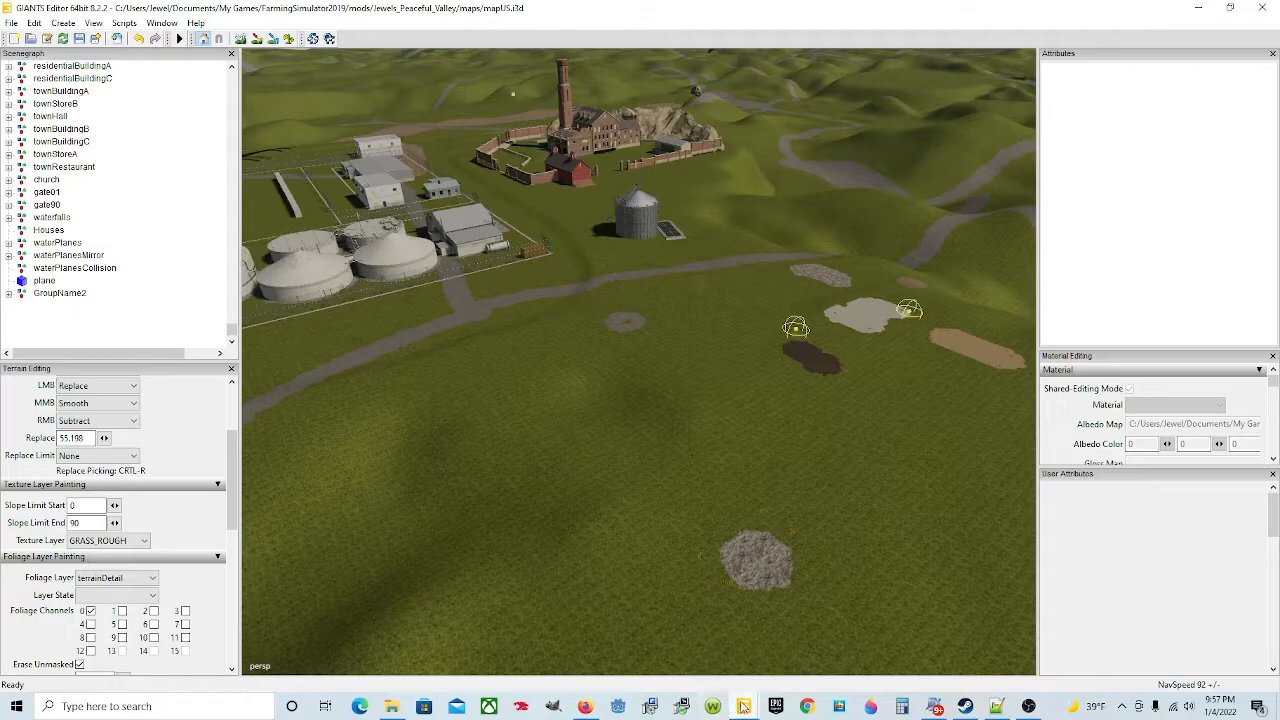
mouse_move(743, 706)
mouse_move(826, 641)
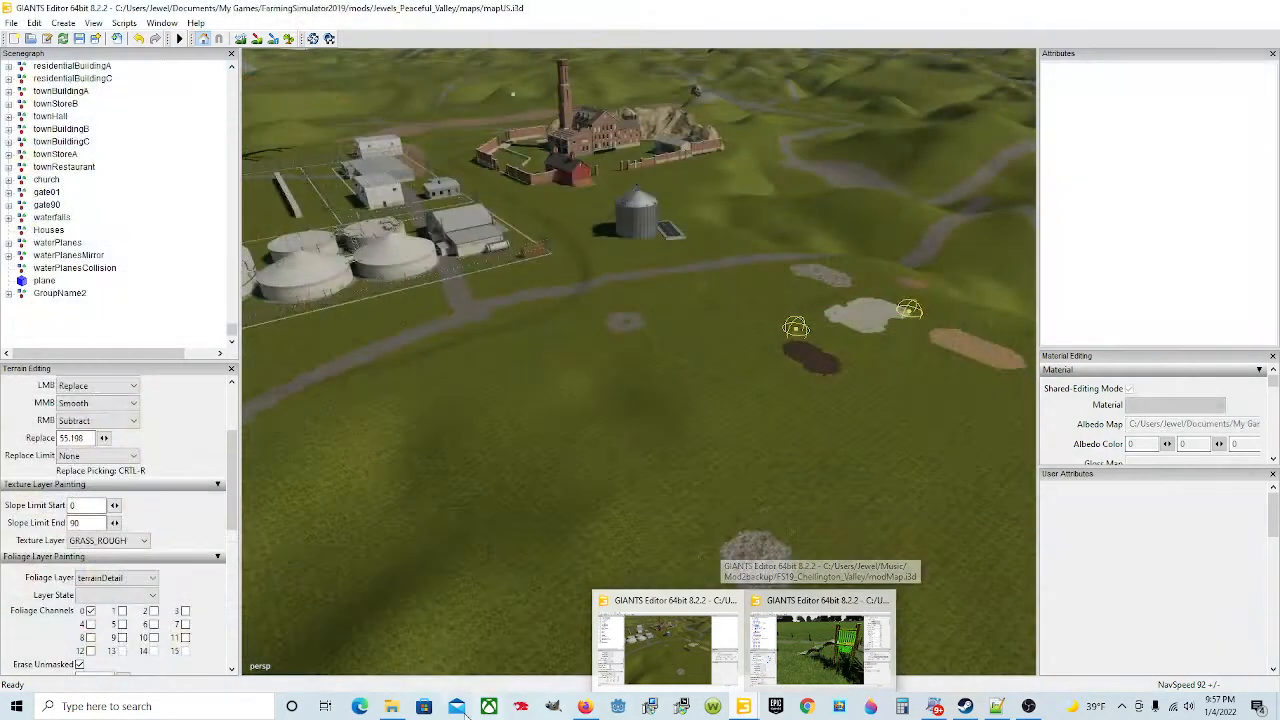
click(391, 706)
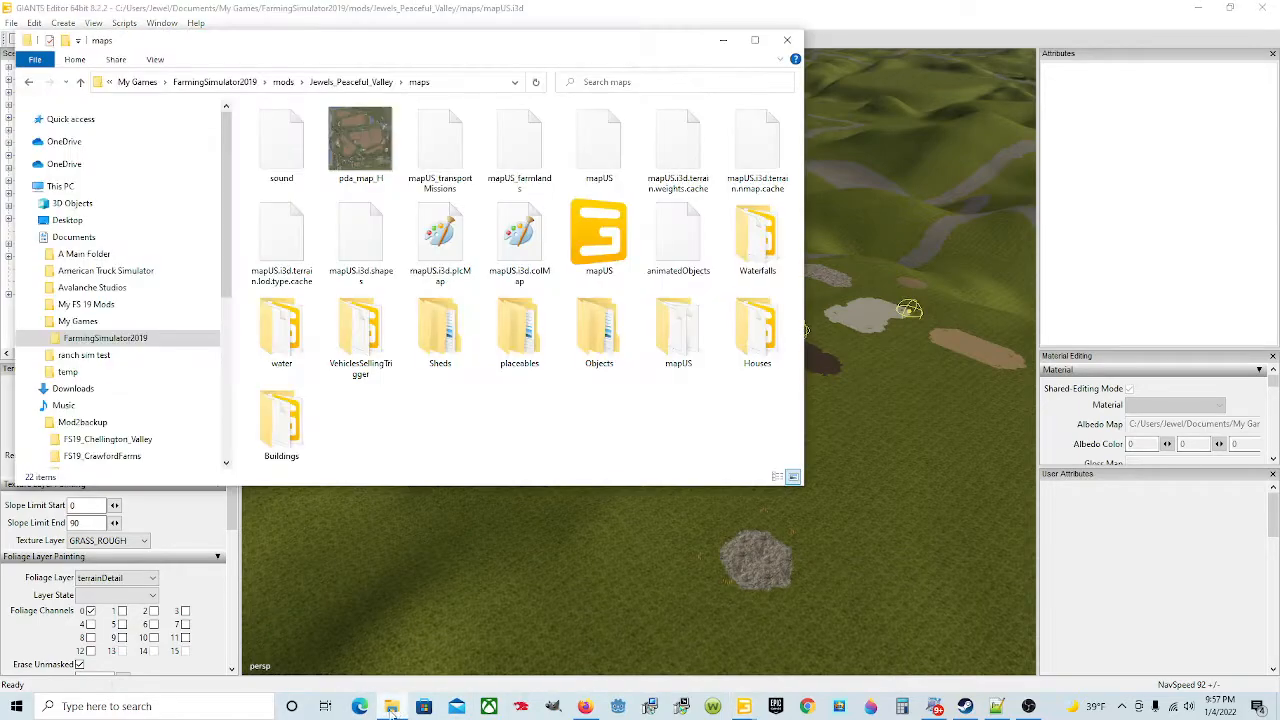
click(110, 443)
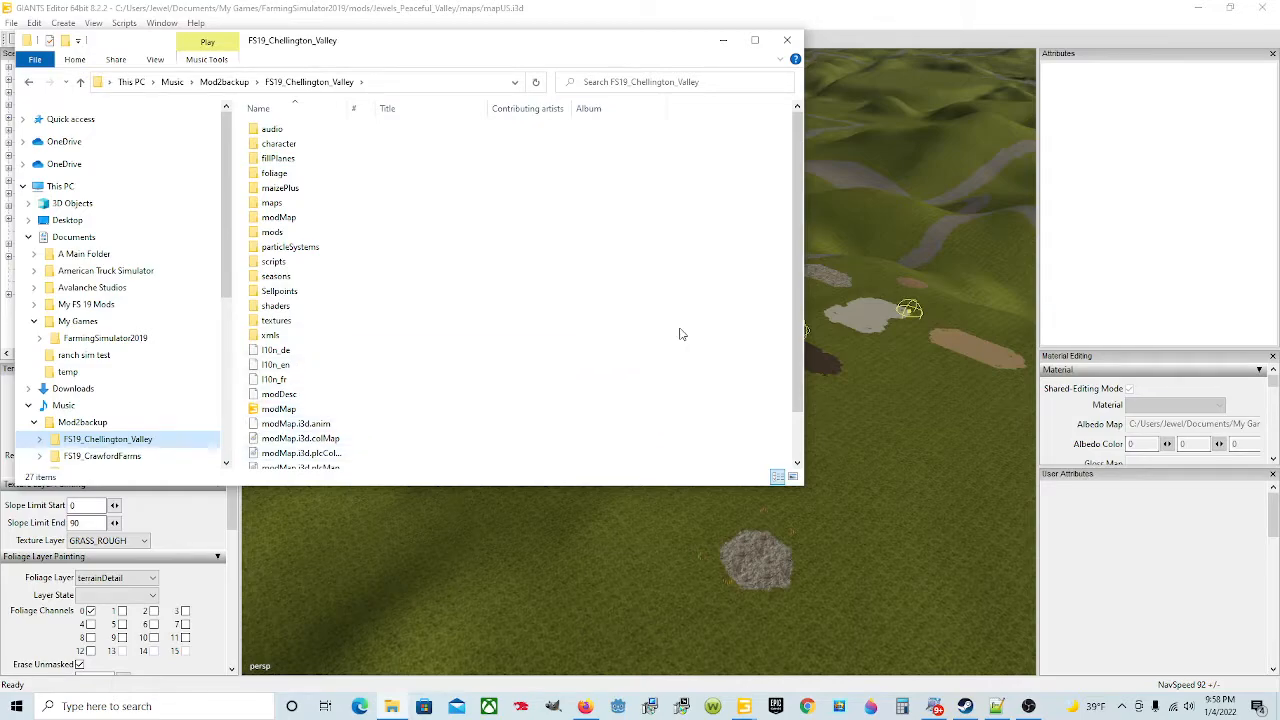
Step: Switch to the GIANTS Editor window that has the FS19_Chellington_Valley modMap.i3d open
click(722, 42)
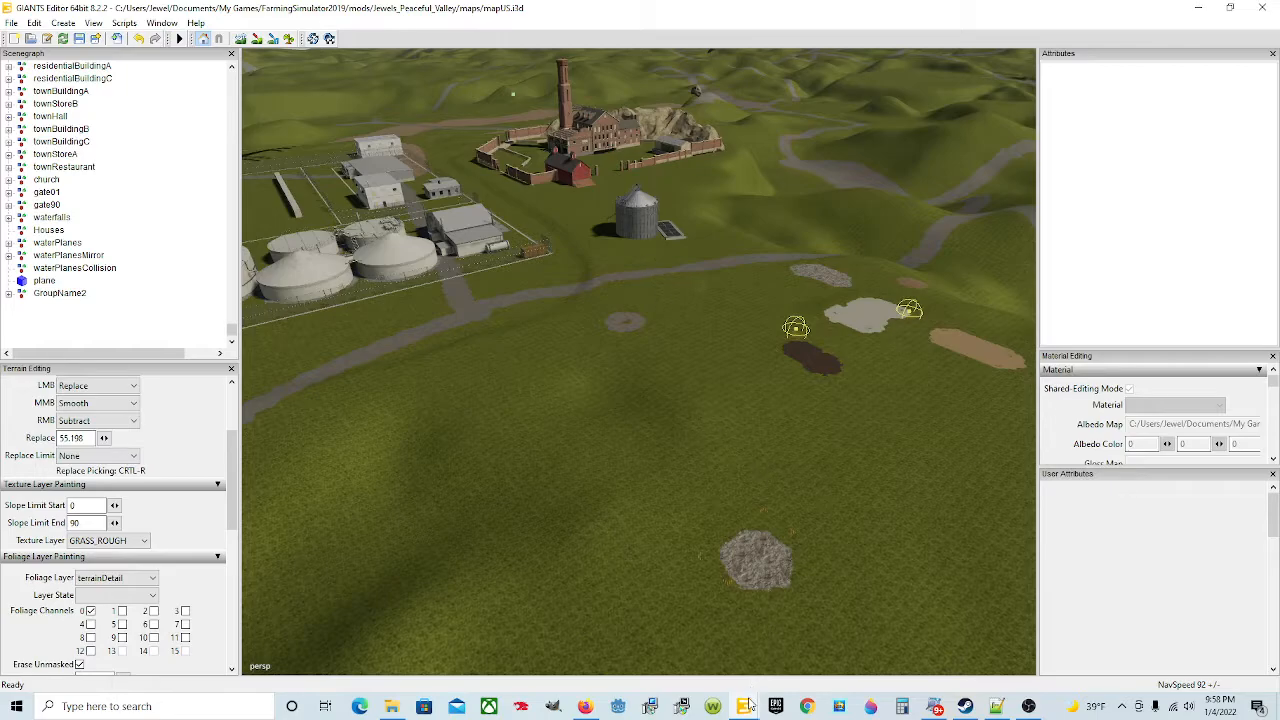
mouse_move(748, 703)
click(826, 648)
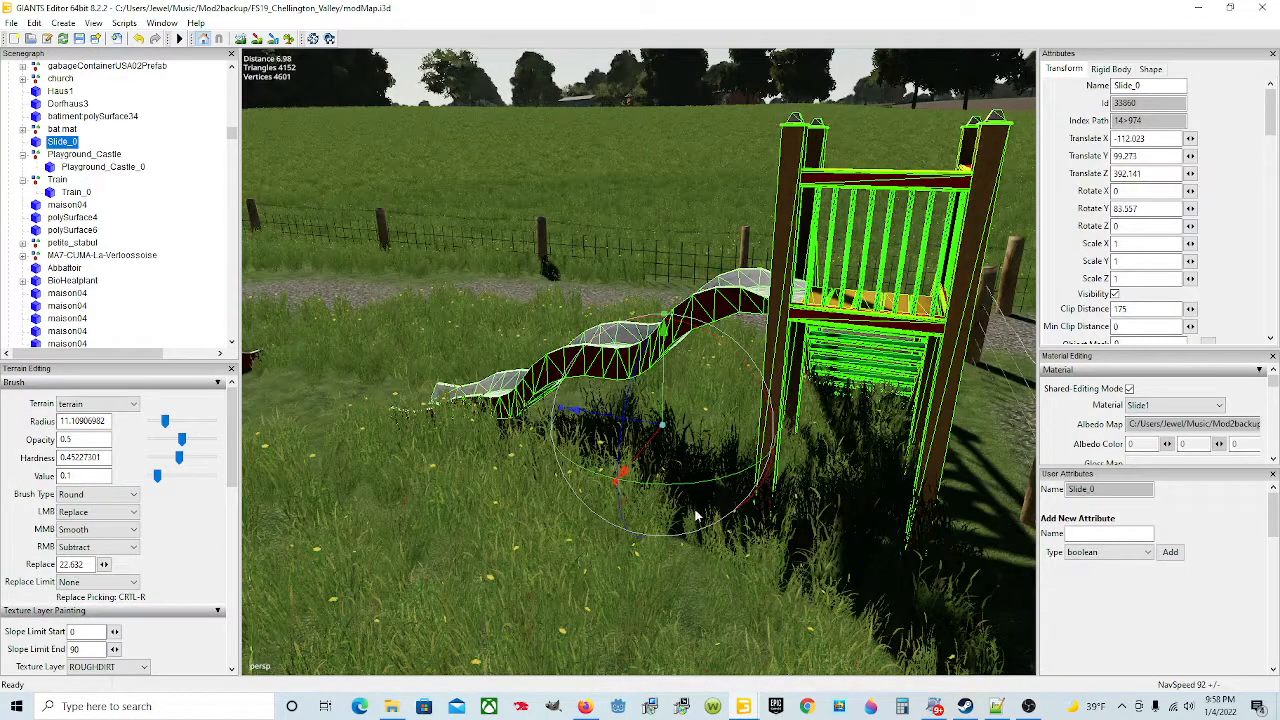
Step: Select the red-roofed castle in the fenced playground of the Chellington Valley map
mouse_move(466, 536)
alt+mouse_down()
mouse_move(590, 515)
mouse_move(499, 530)
mouse_move(407, 516)
alt+mouse_up()
scroll(498, 530, down, 2)
alt+drag(603, 507, 431, 506)
scroll(438, 504, down, 3)
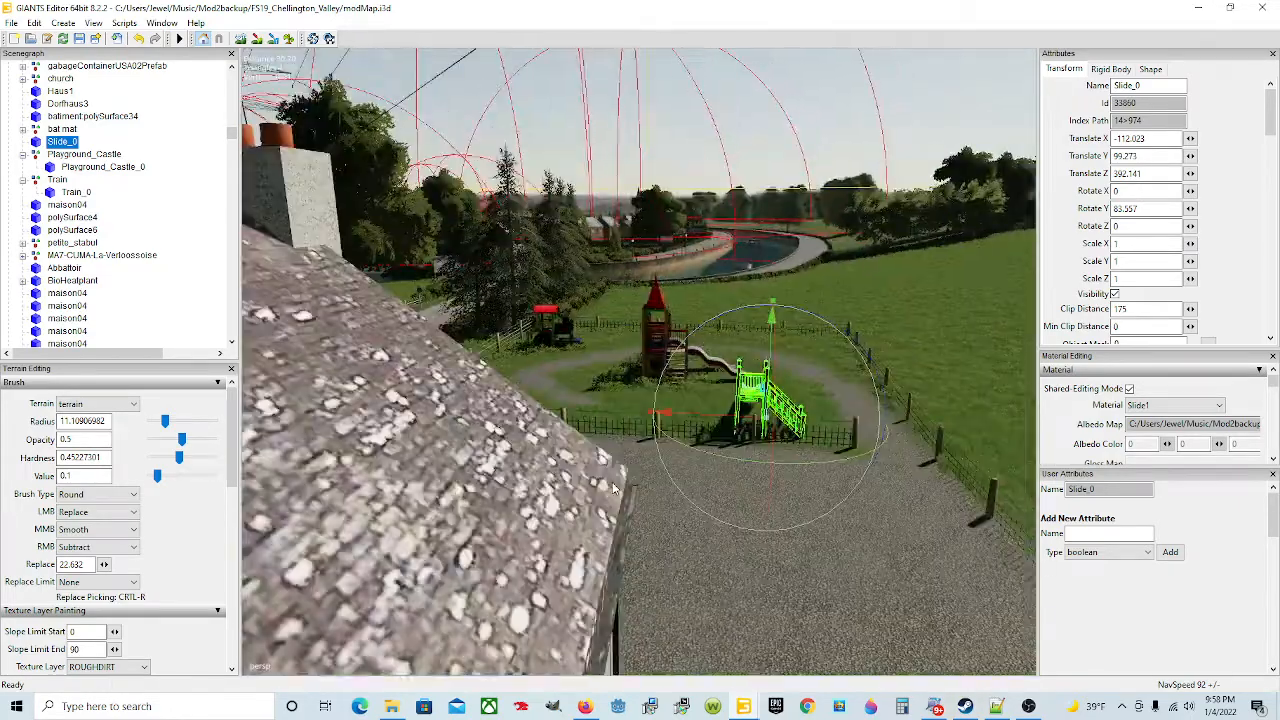
alt+middle_drag(617, 470, 650, 508)
scroll(597, 455, up, 3)
alt+drag(597, 455, 723, 510)
scroll(613, 496, down, 3)
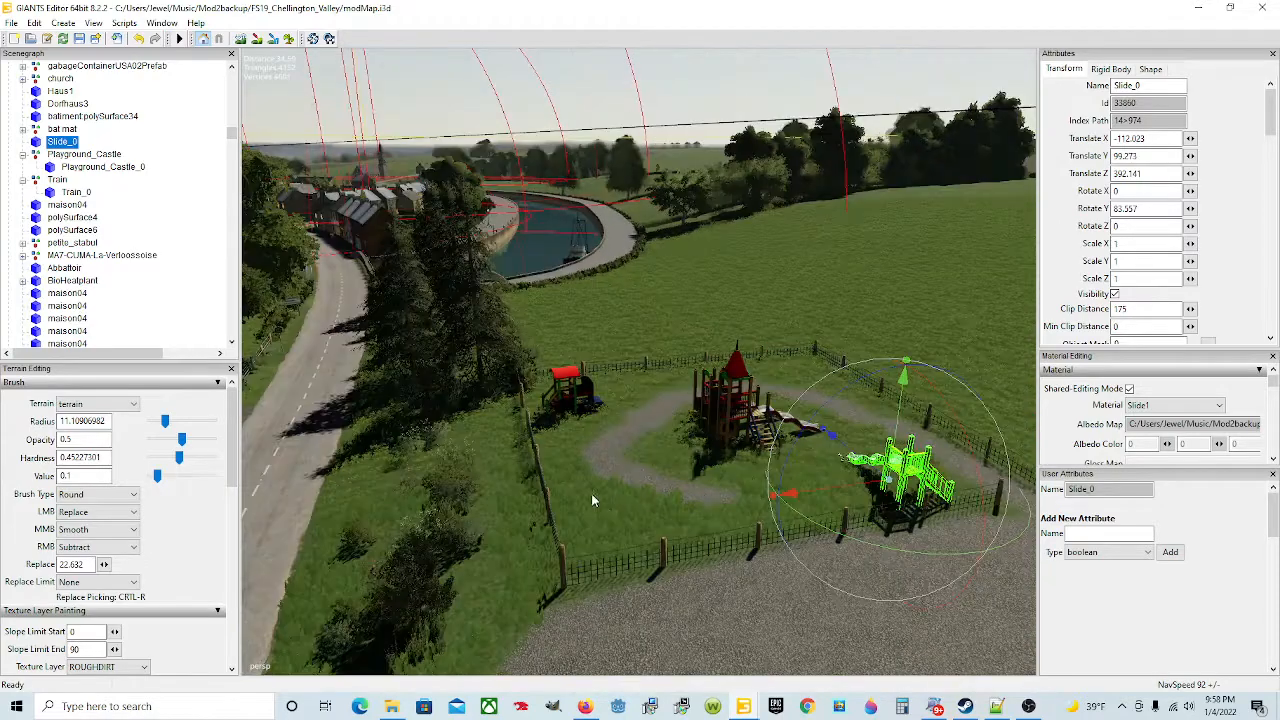
scroll(606, 497, up, 3)
scroll(585, 512, up, 5)
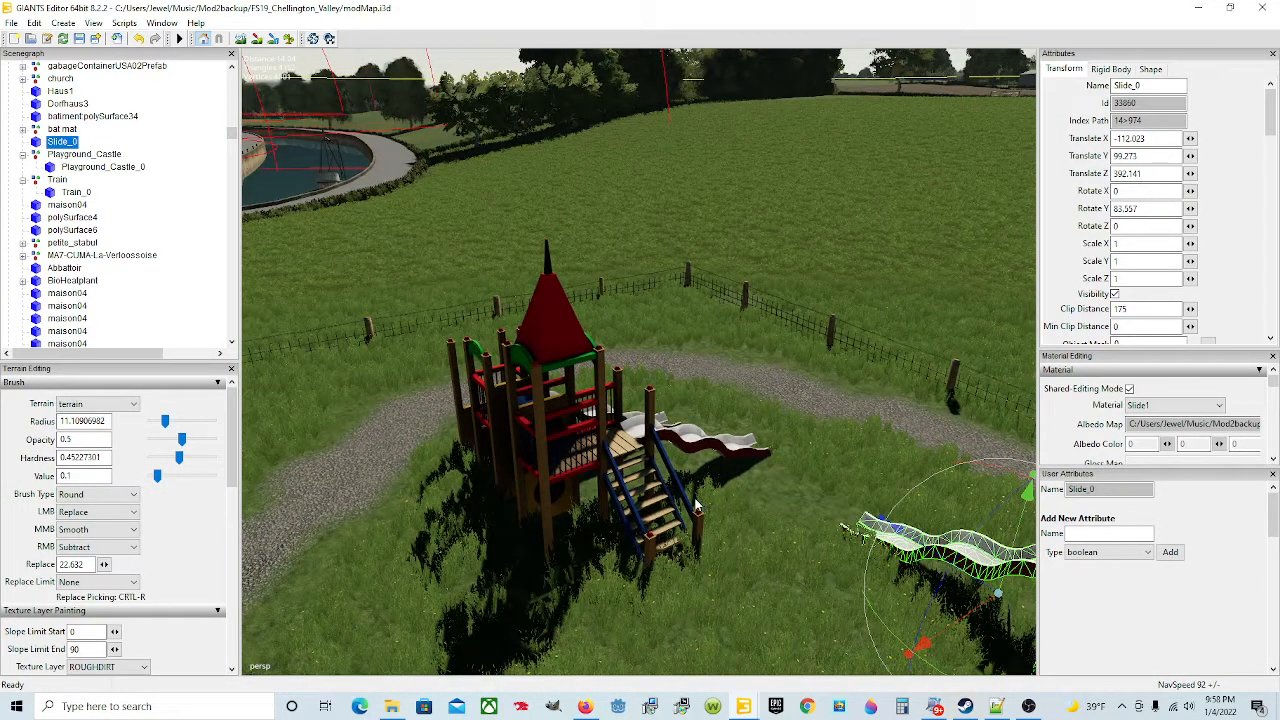
alt+drag(688, 496, 669, 505)
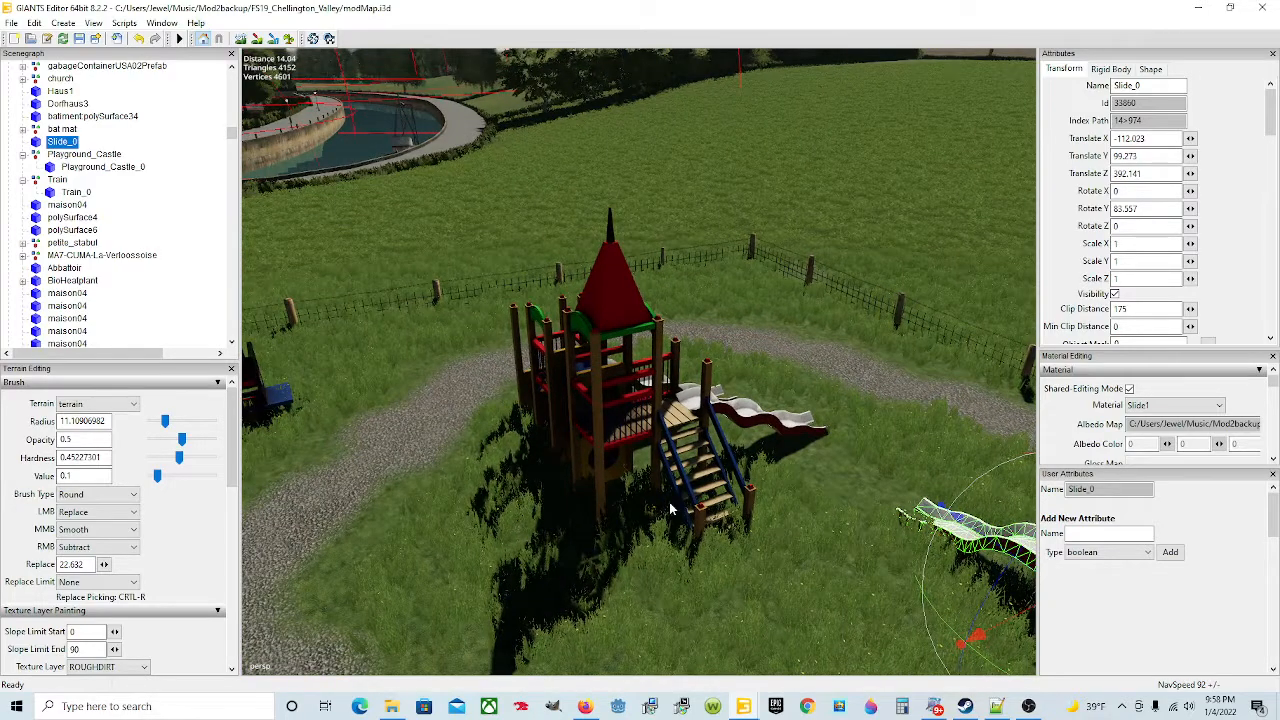
click(612, 412)
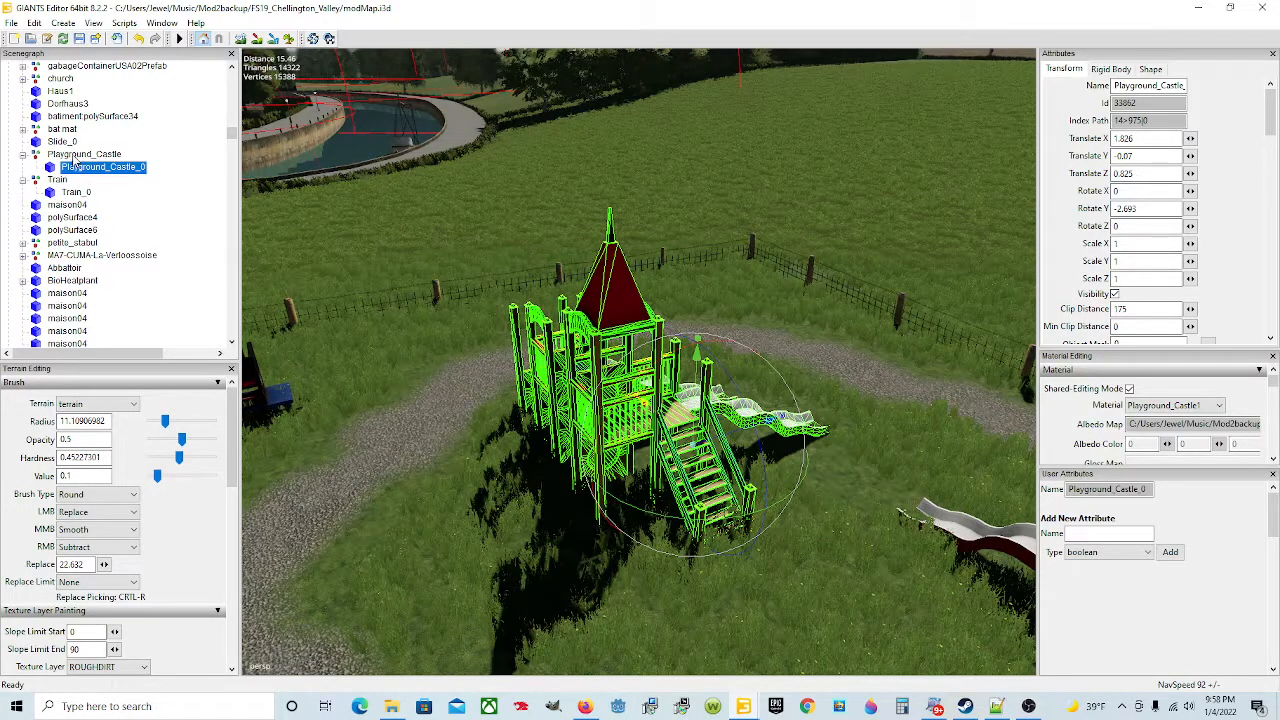
Step: Compare the Playground_Castle transform group with its child shape Playground_Castle_0 in the scenegraph
click(80, 154)
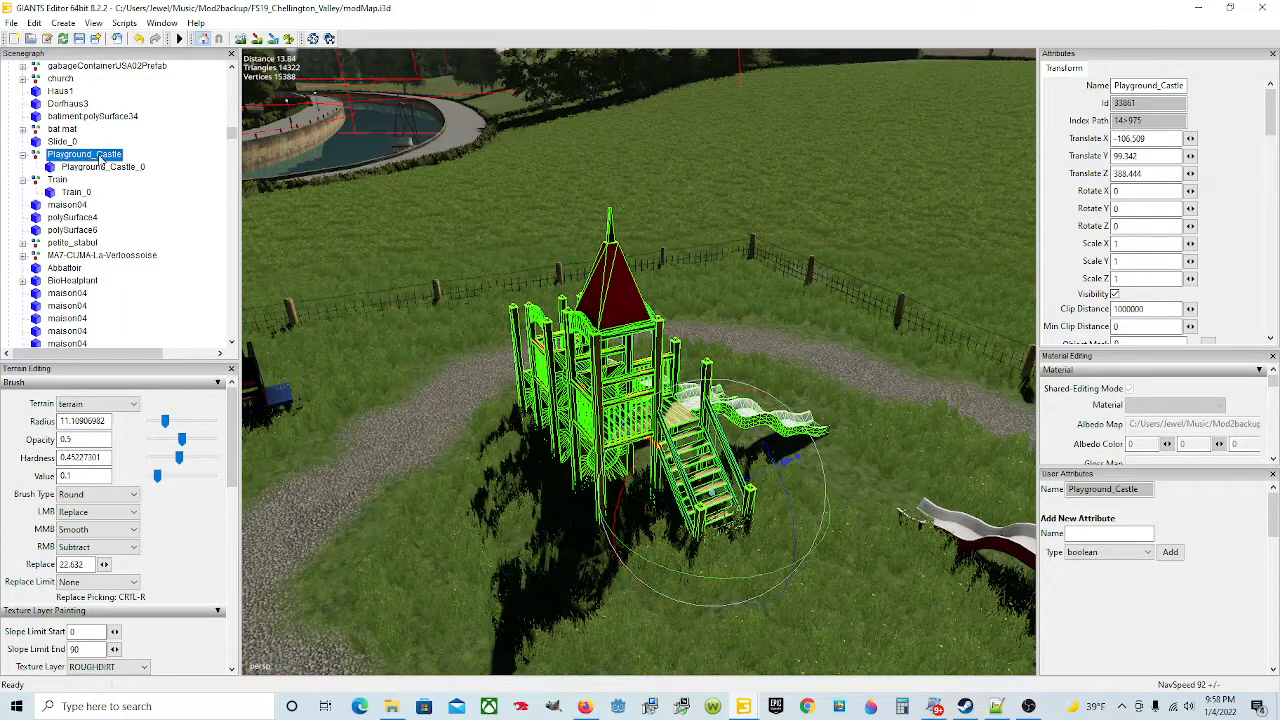
click(84, 169)
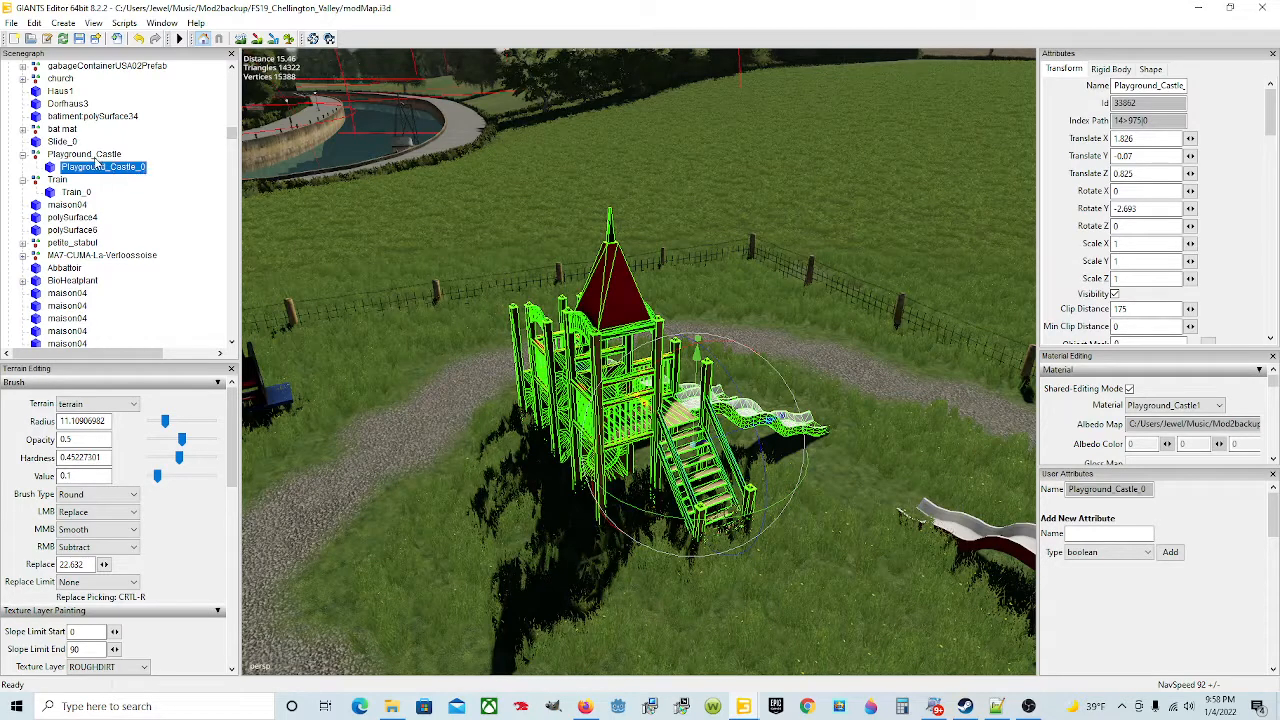
click(23, 154)
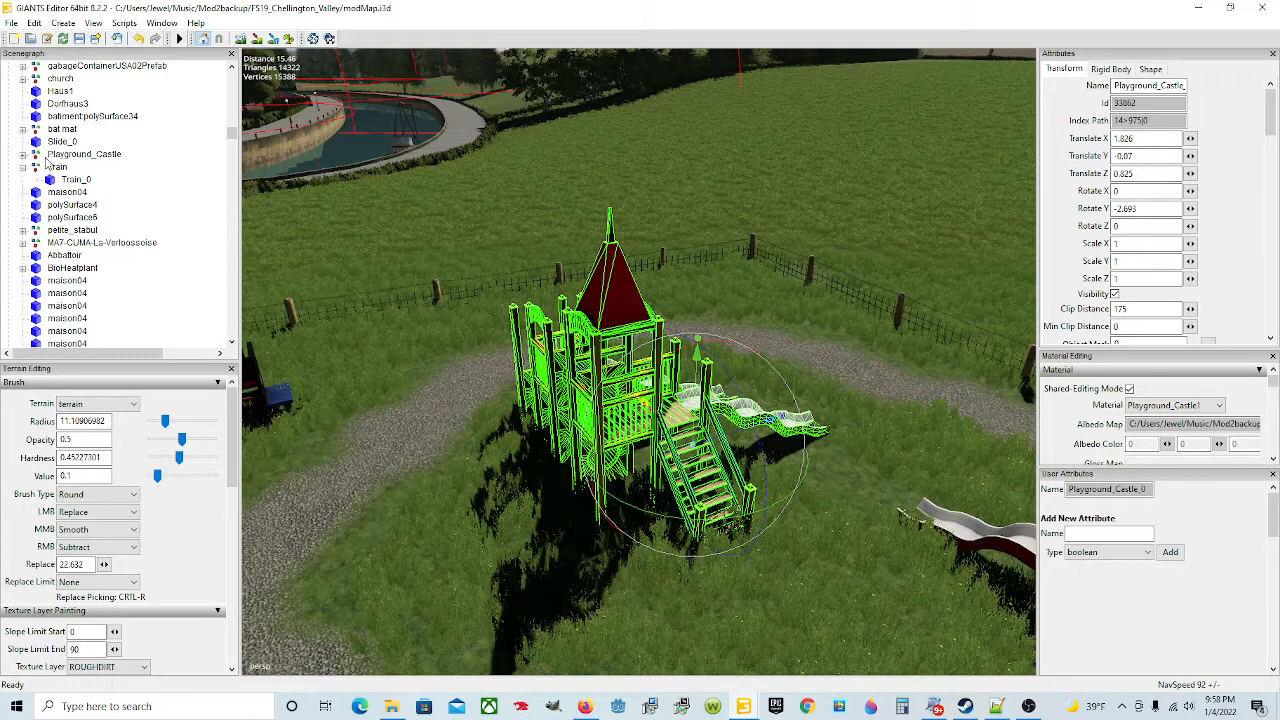
click(62, 155)
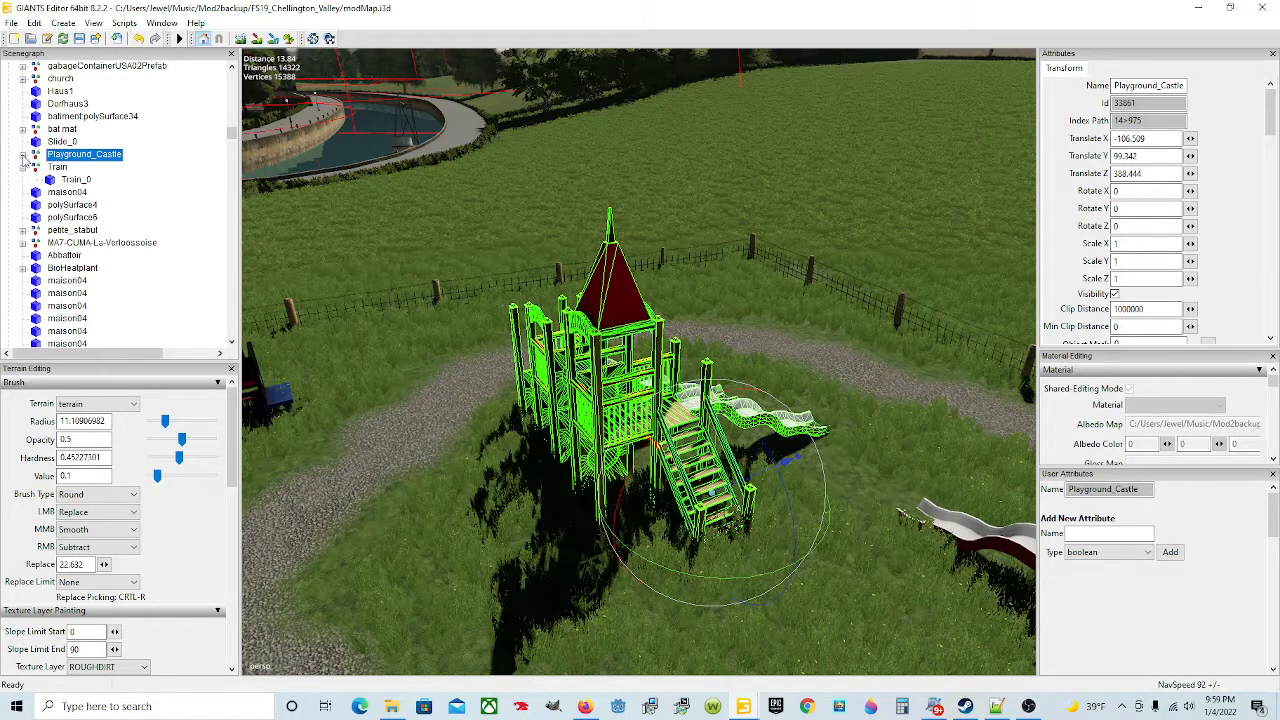
click(23, 155)
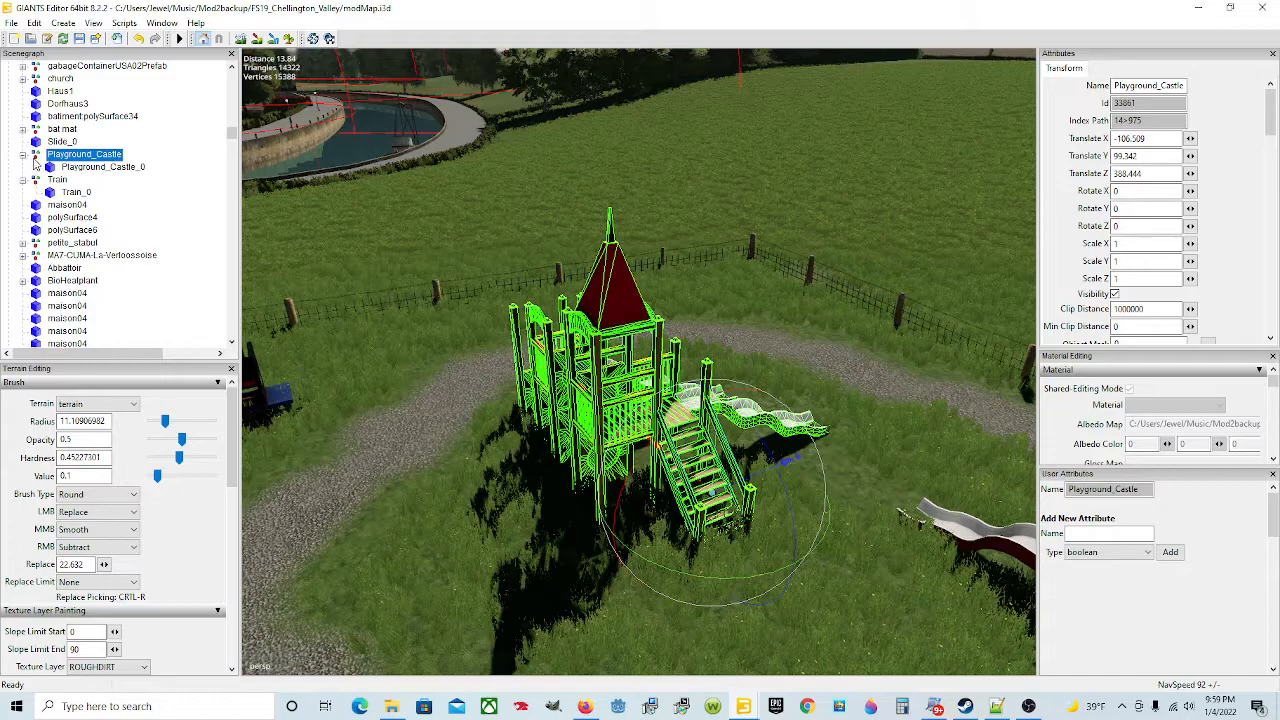
click(98, 168)
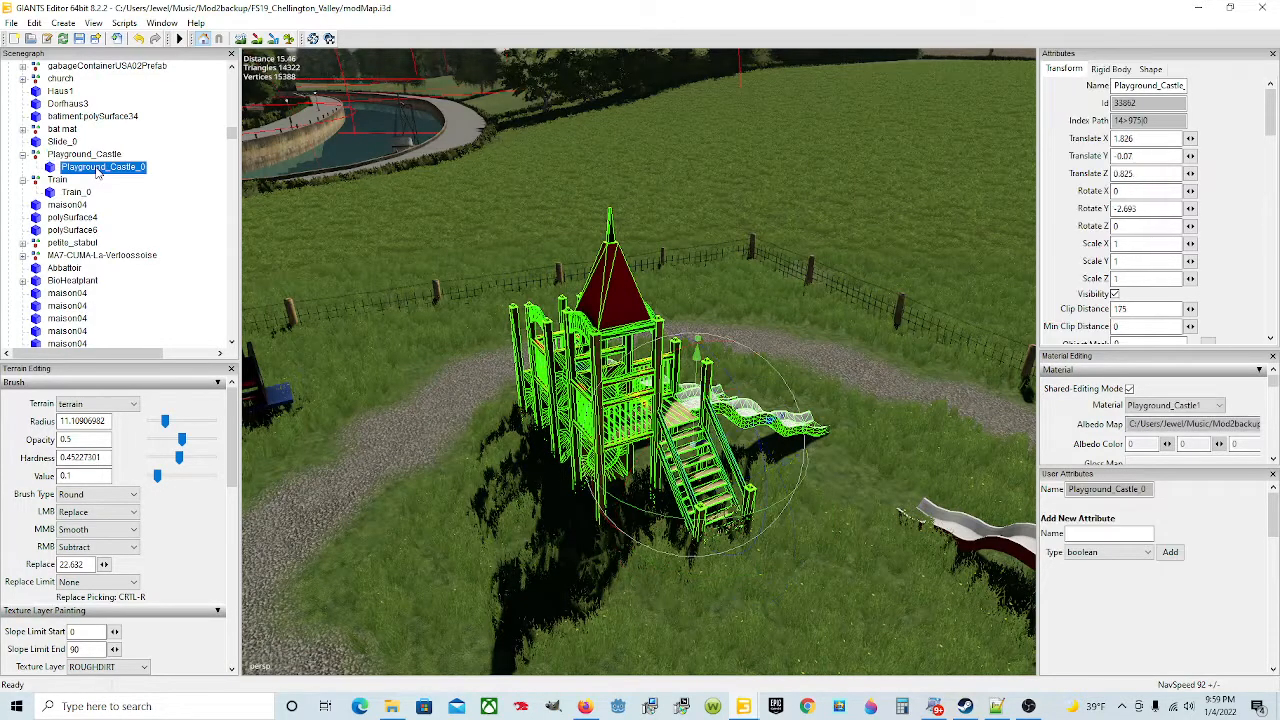
click(88, 155)
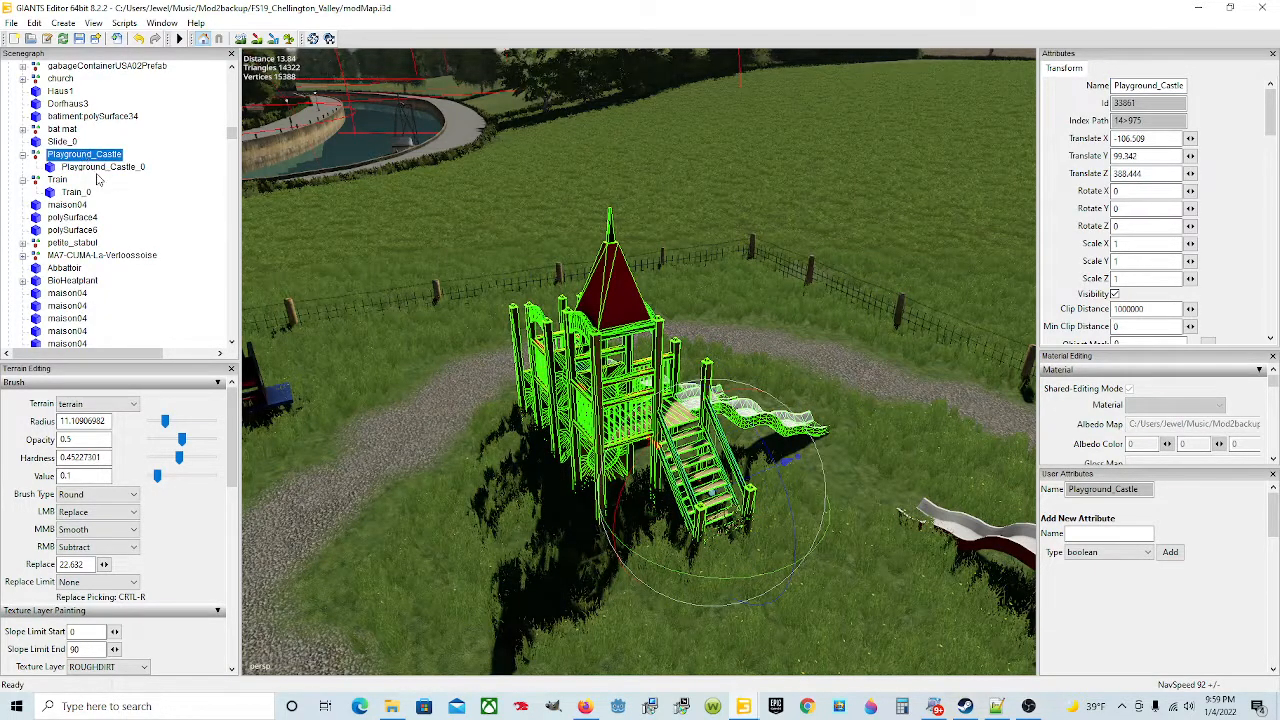
click(99, 171)
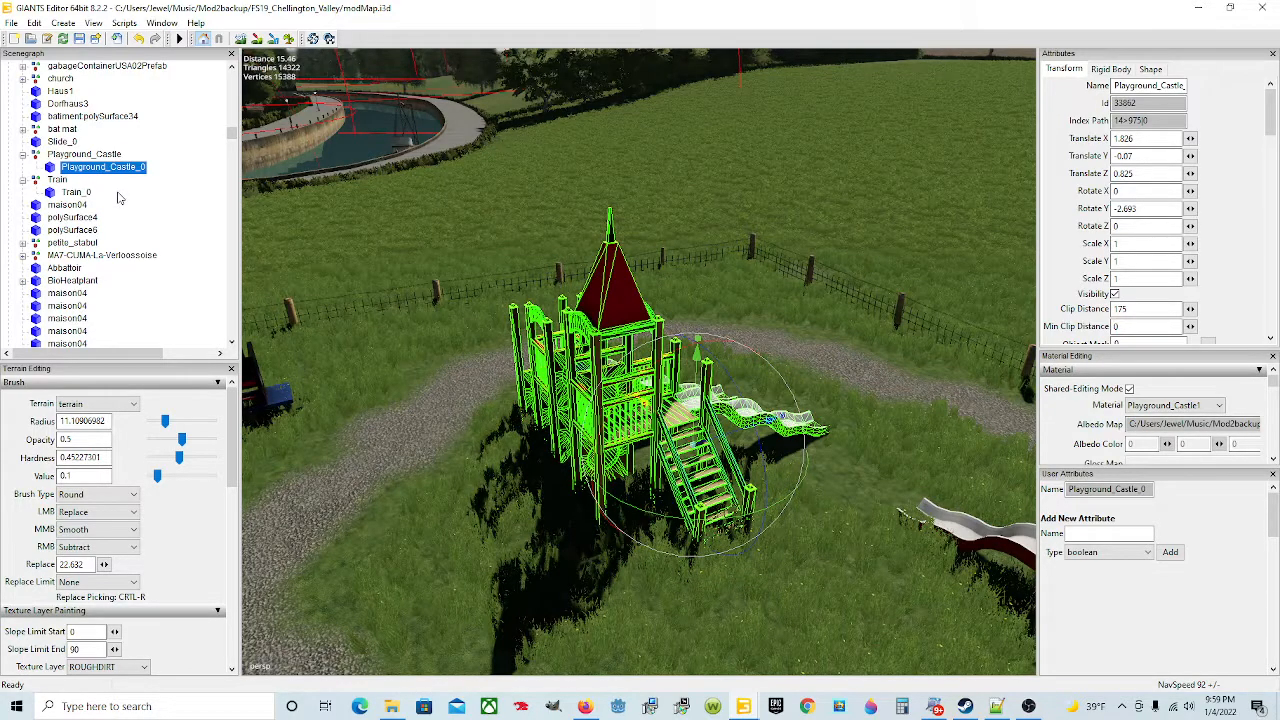
Step: Start exporting the Playground_Castle group with its files, choosing the Jewels_Peaceful_Valley maps/Objects folder as the destination
click(74, 156)
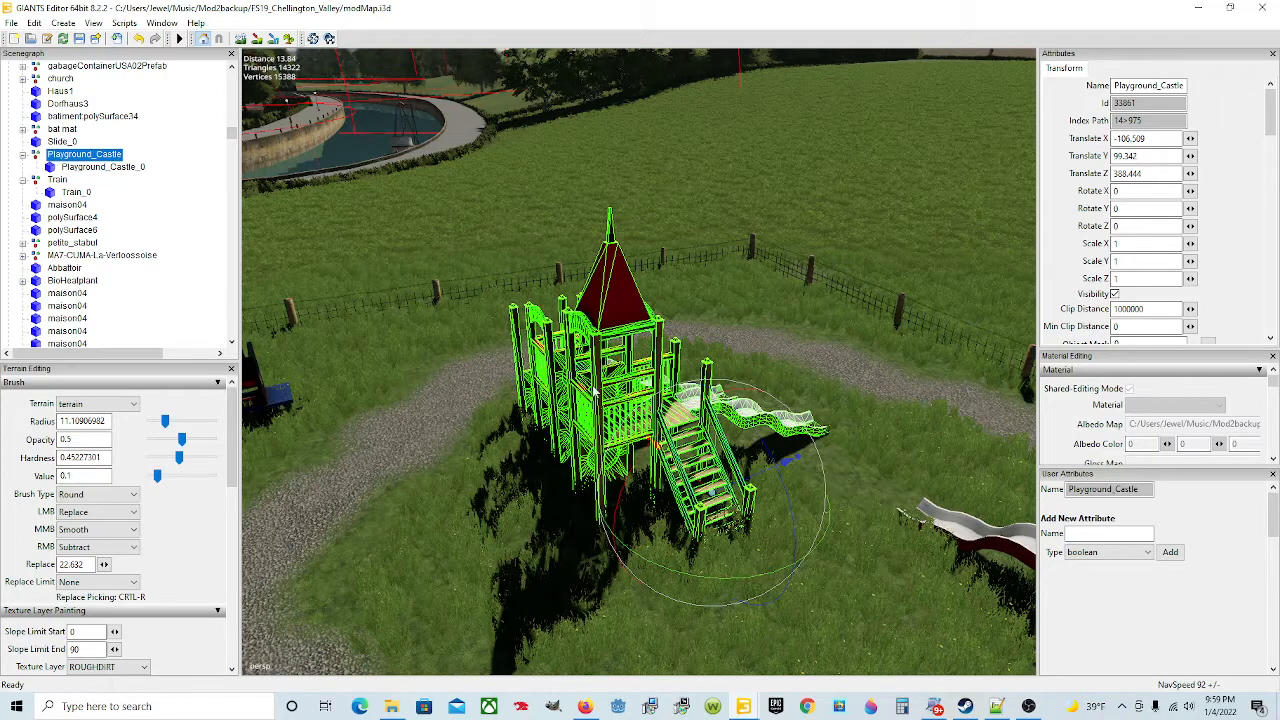
click(11, 23)
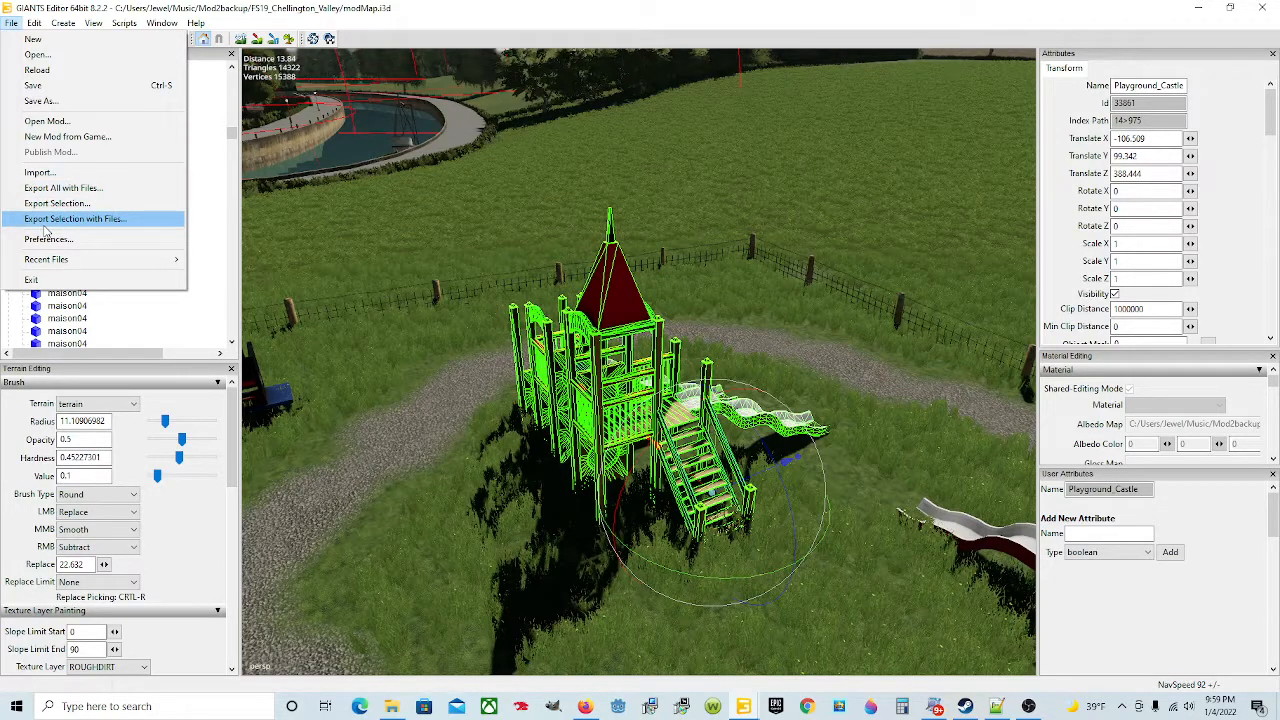
click(112, 222)
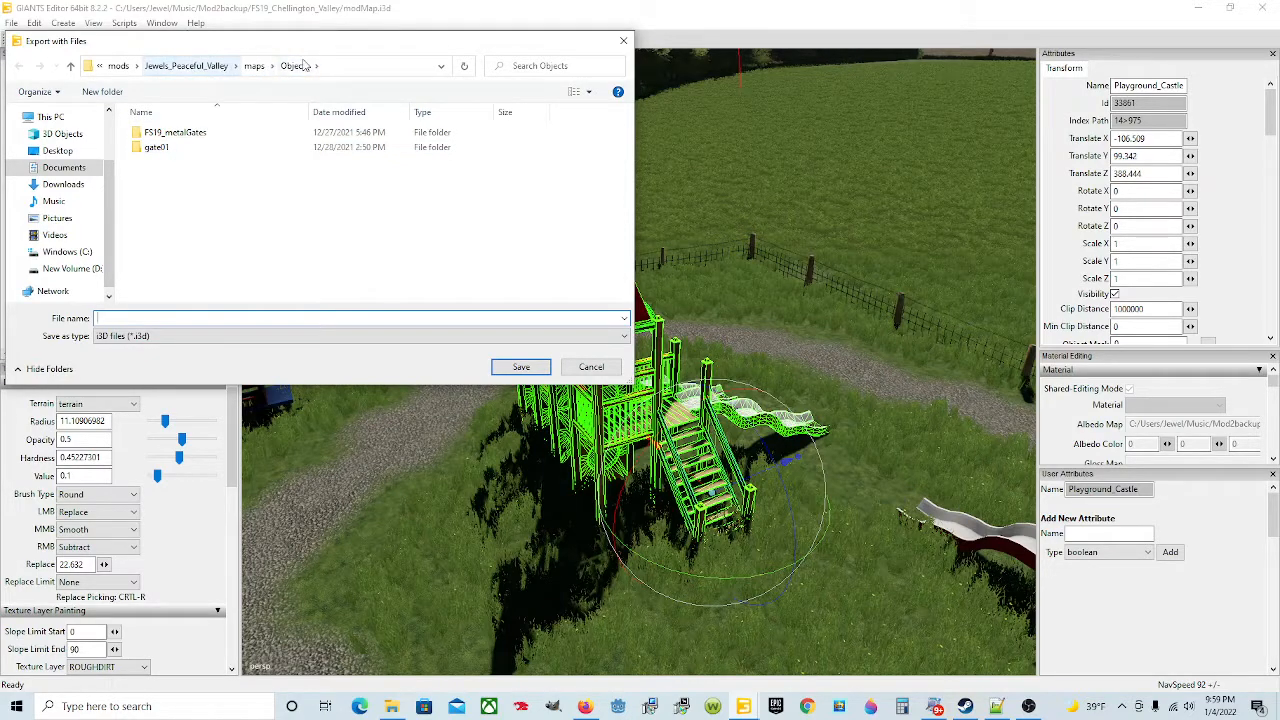
click(197, 70)
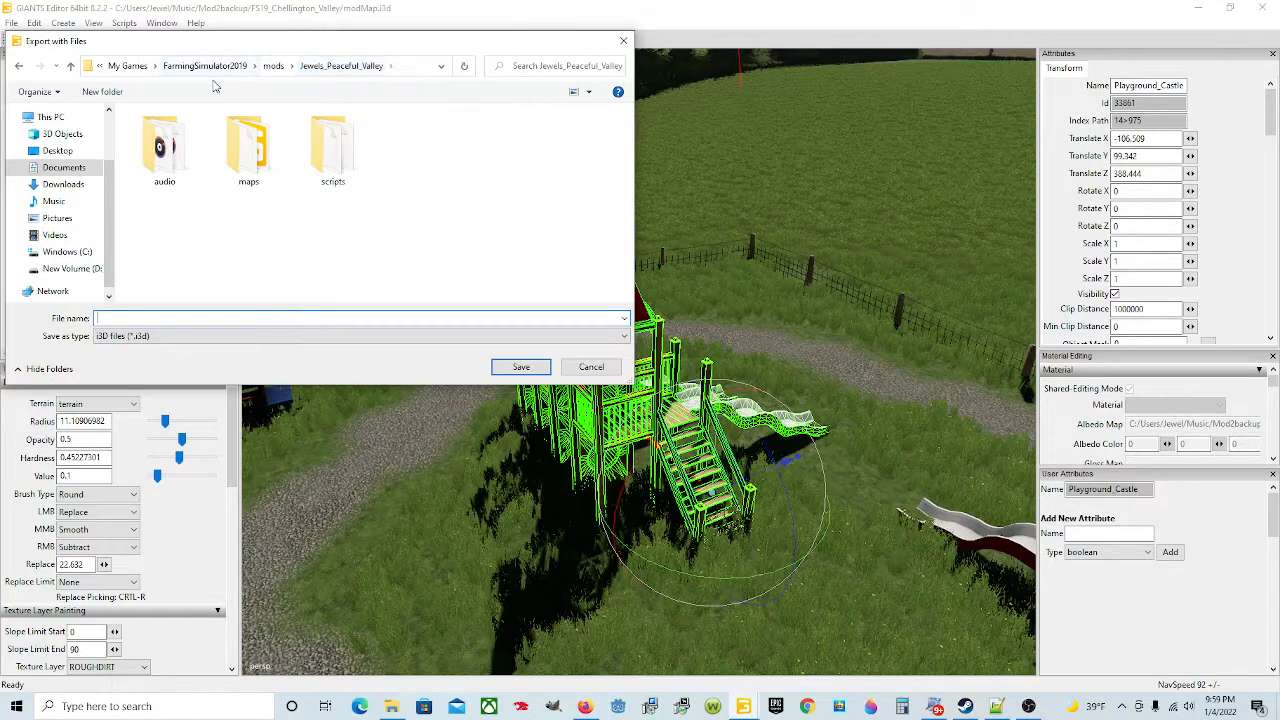
double_click(258, 160)
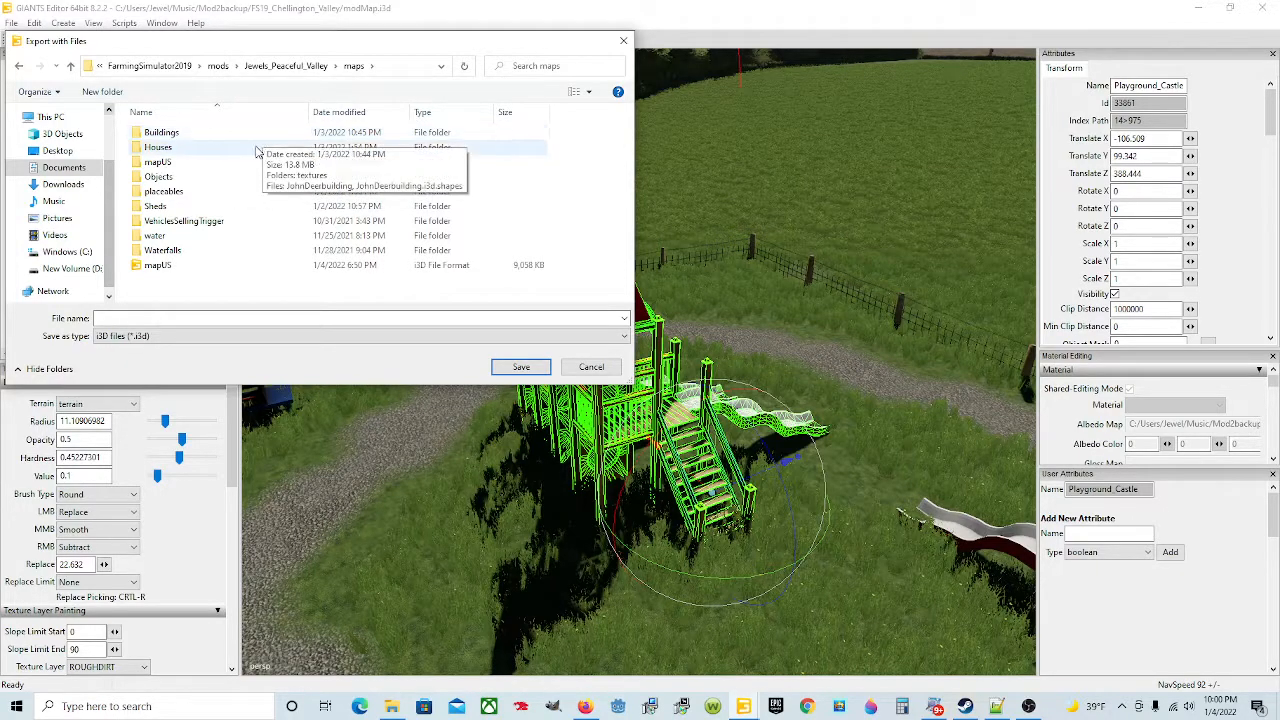
double_click(183, 182)
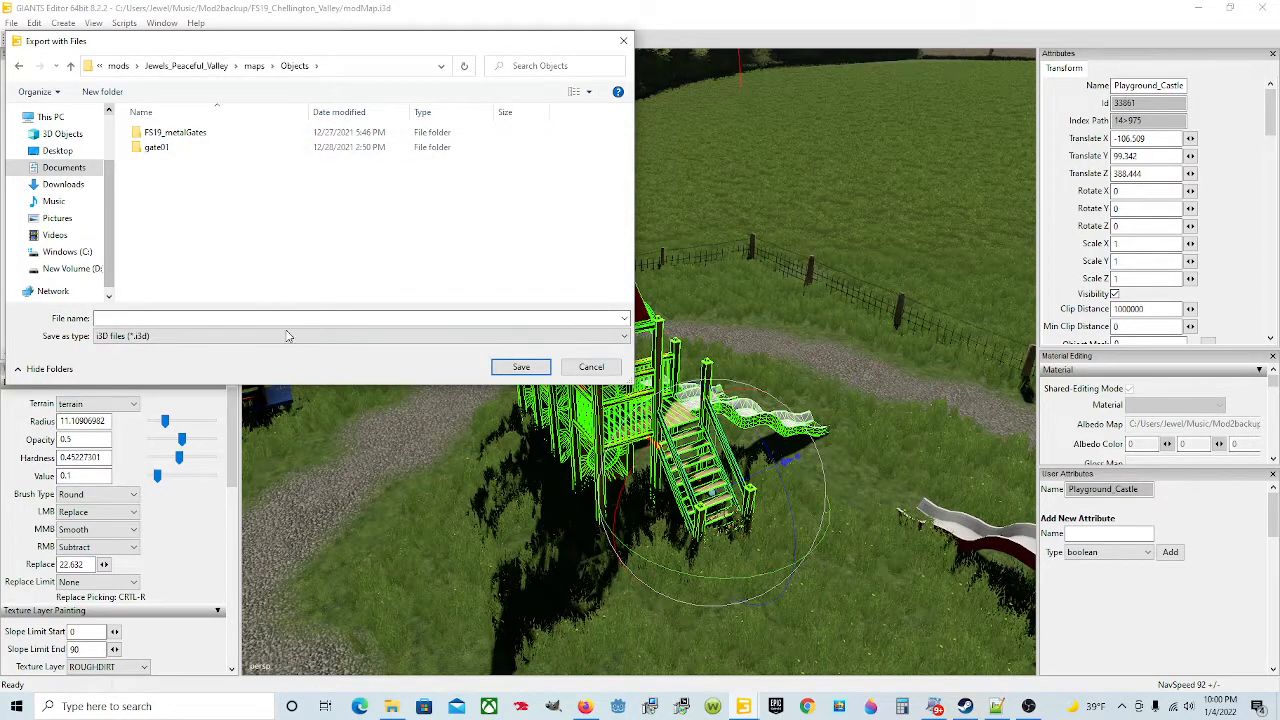
Step: Export the castle group as Playground_Castle, getting the parent directory structure and keeping game relative paths
click(100, 318)
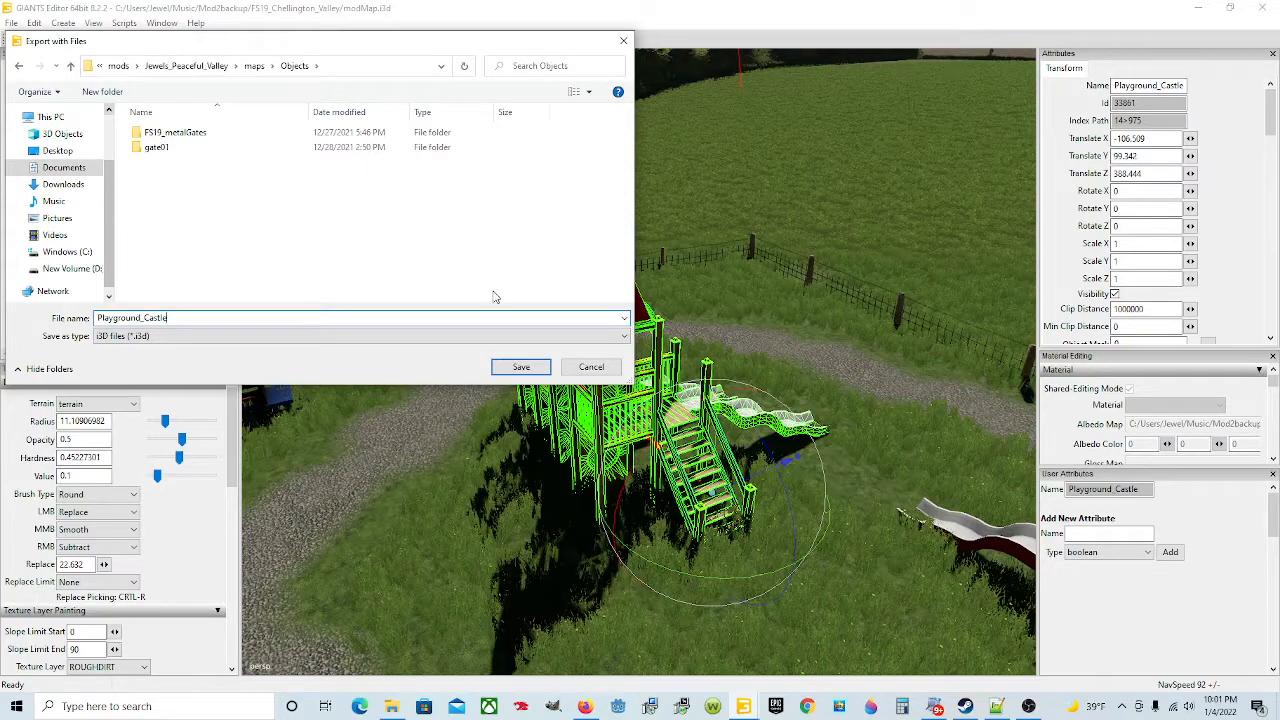
click(521, 367)
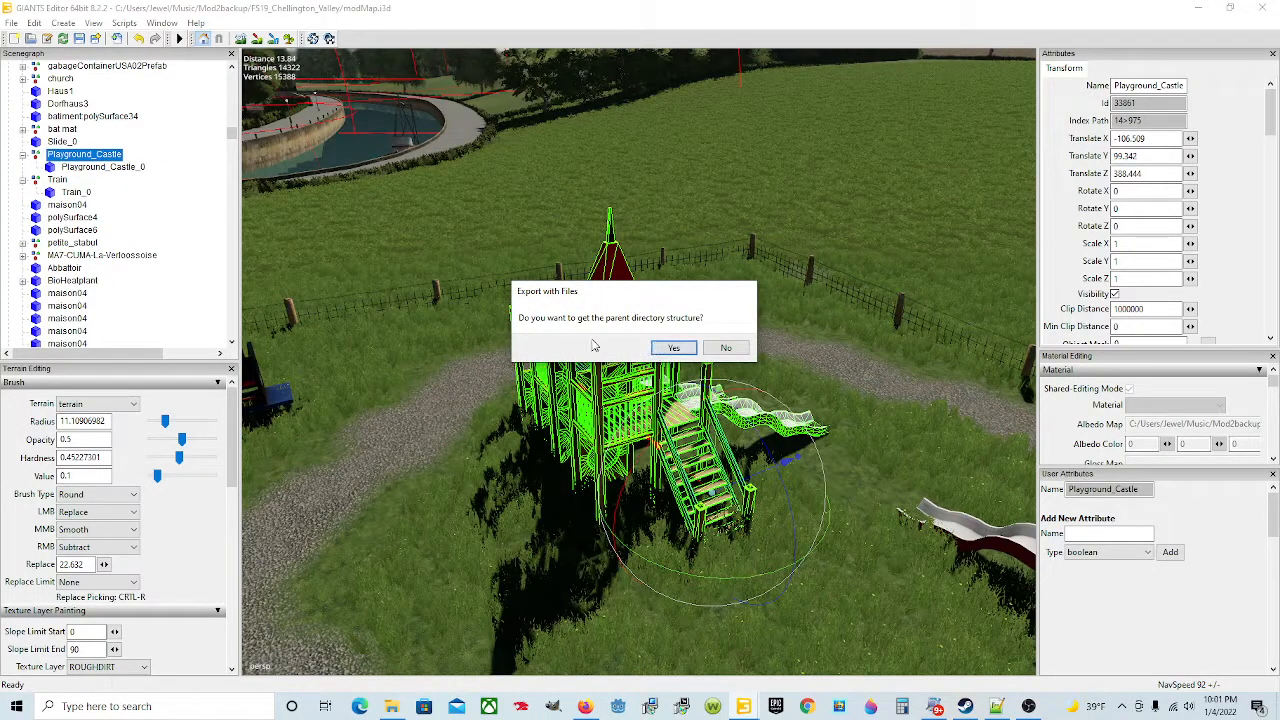
click(674, 349)
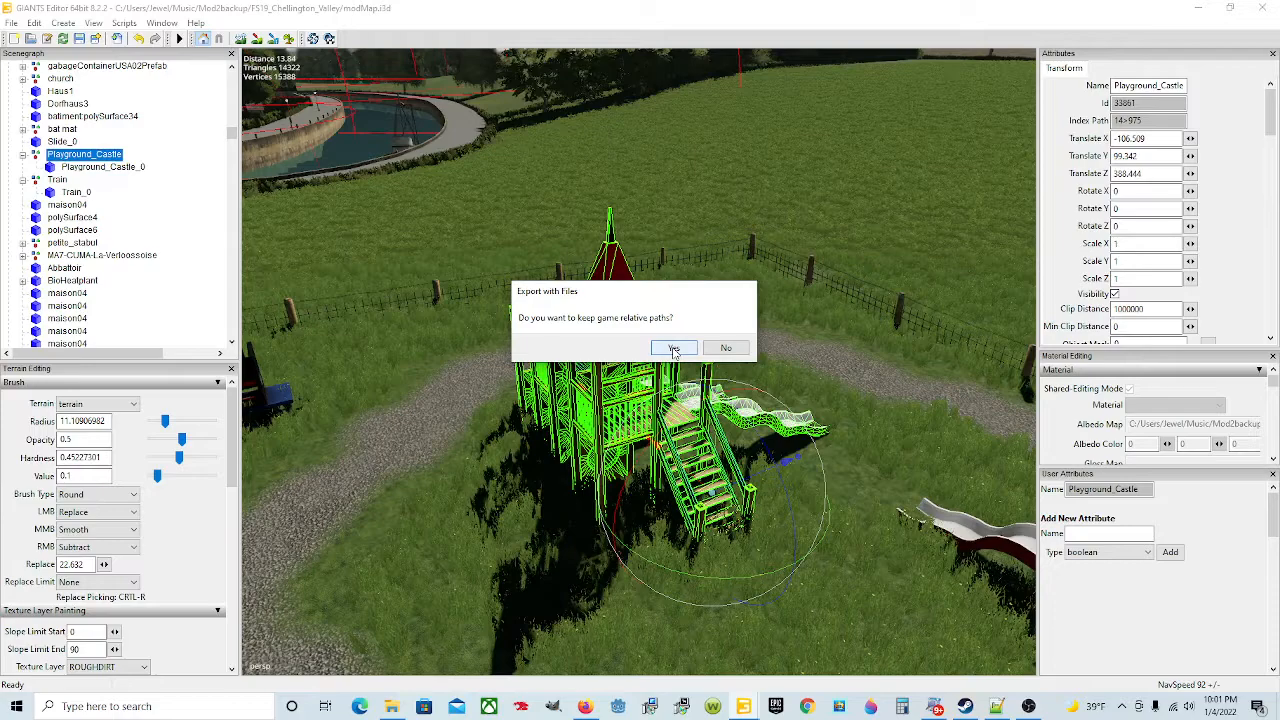
click(674, 349)
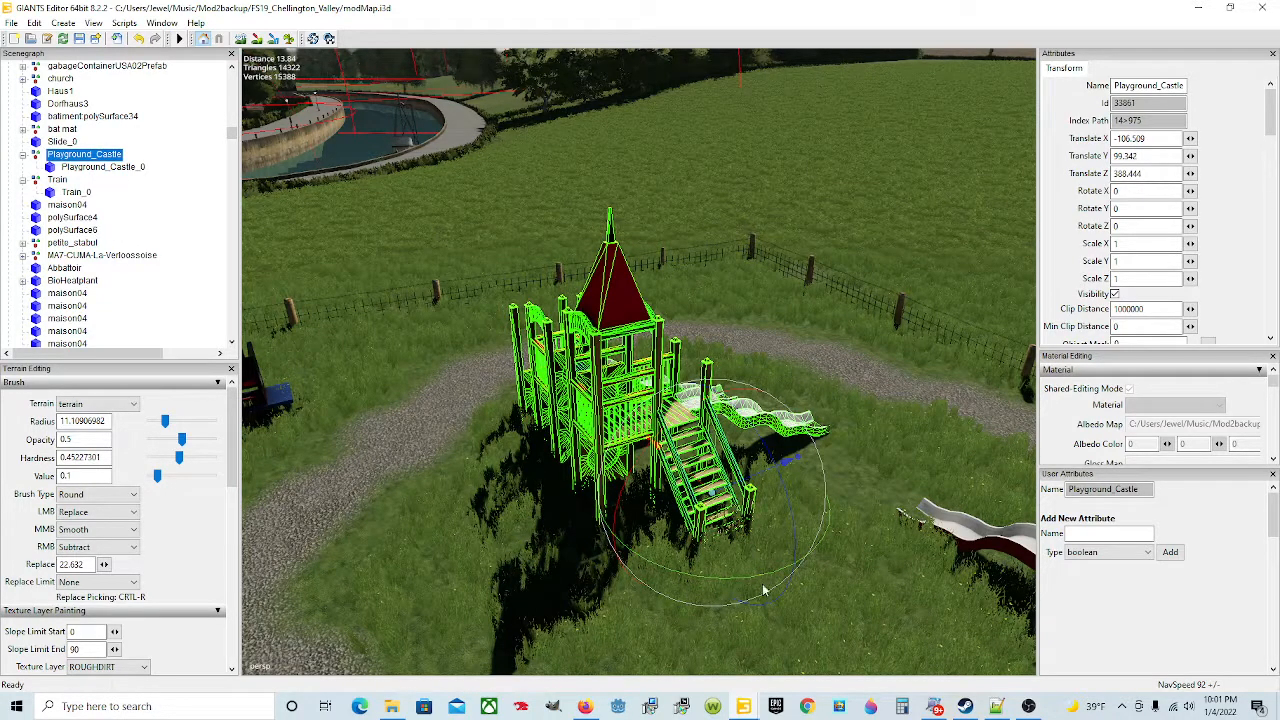
Step: Switch to the GIANTS Editor window with the Jewels_Peaceful_Valley mapUS.i3d and find an open grassy spot for the castle
mouse_move(735, 704)
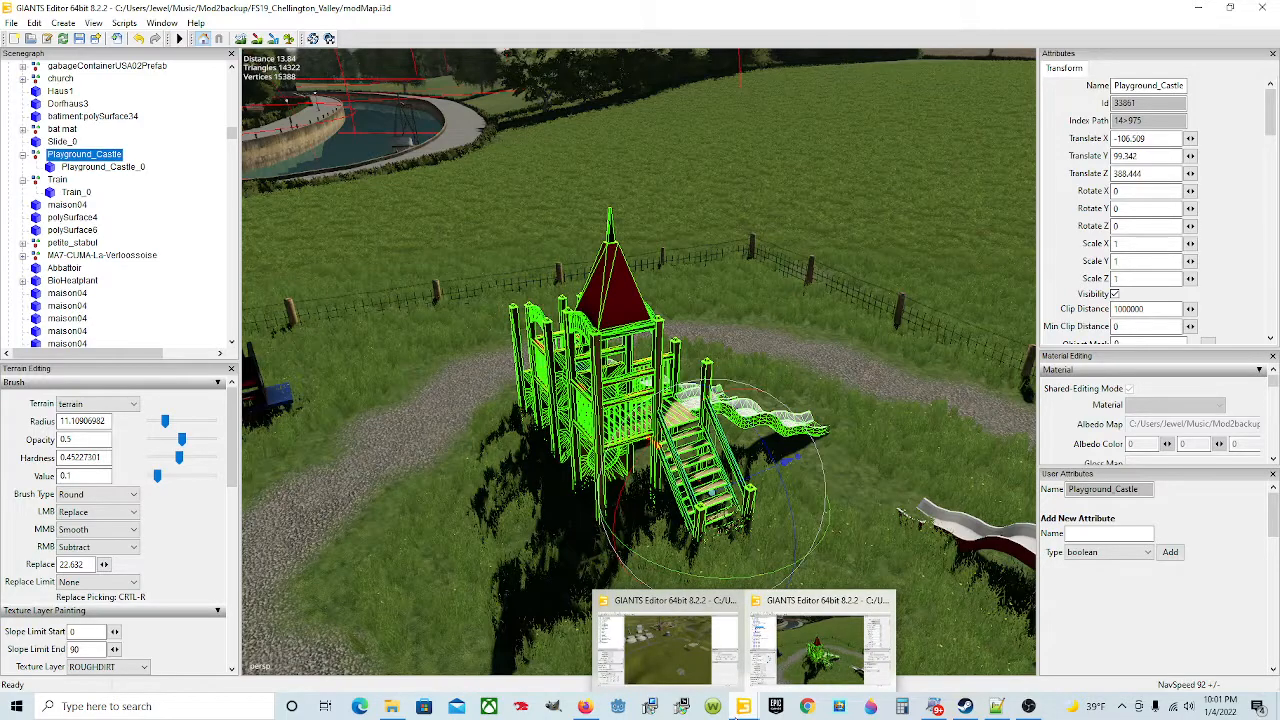
click(648, 615)
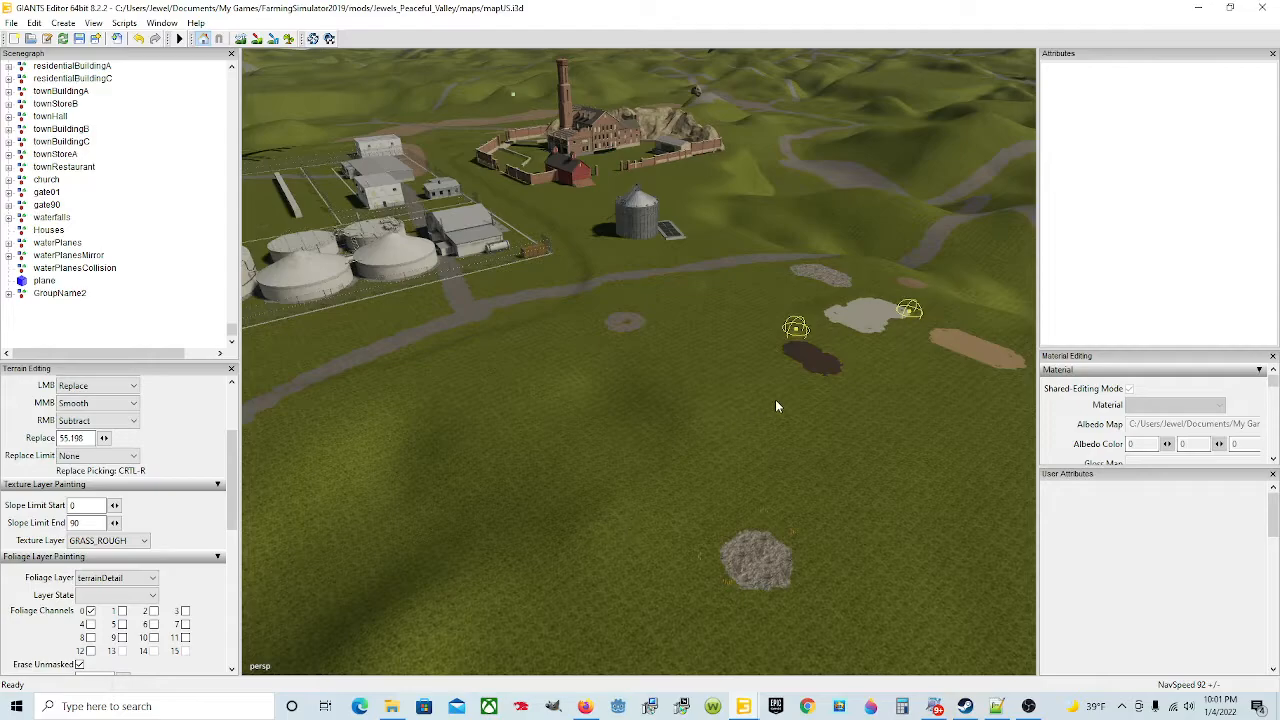
alt+drag(775, 400, 803, 502)
scroll(753, 480, up, 4)
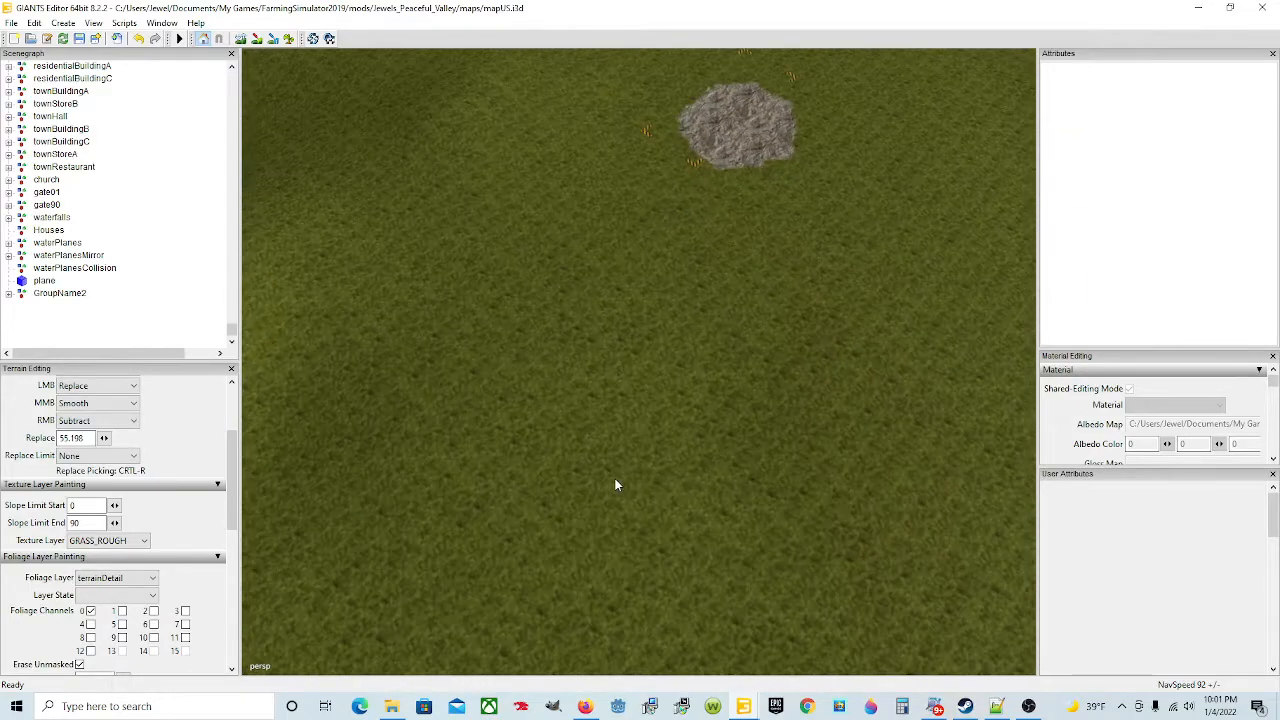
alt+drag(626, 478, 729, 449)
alt+drag(506, 449, 633, 460)
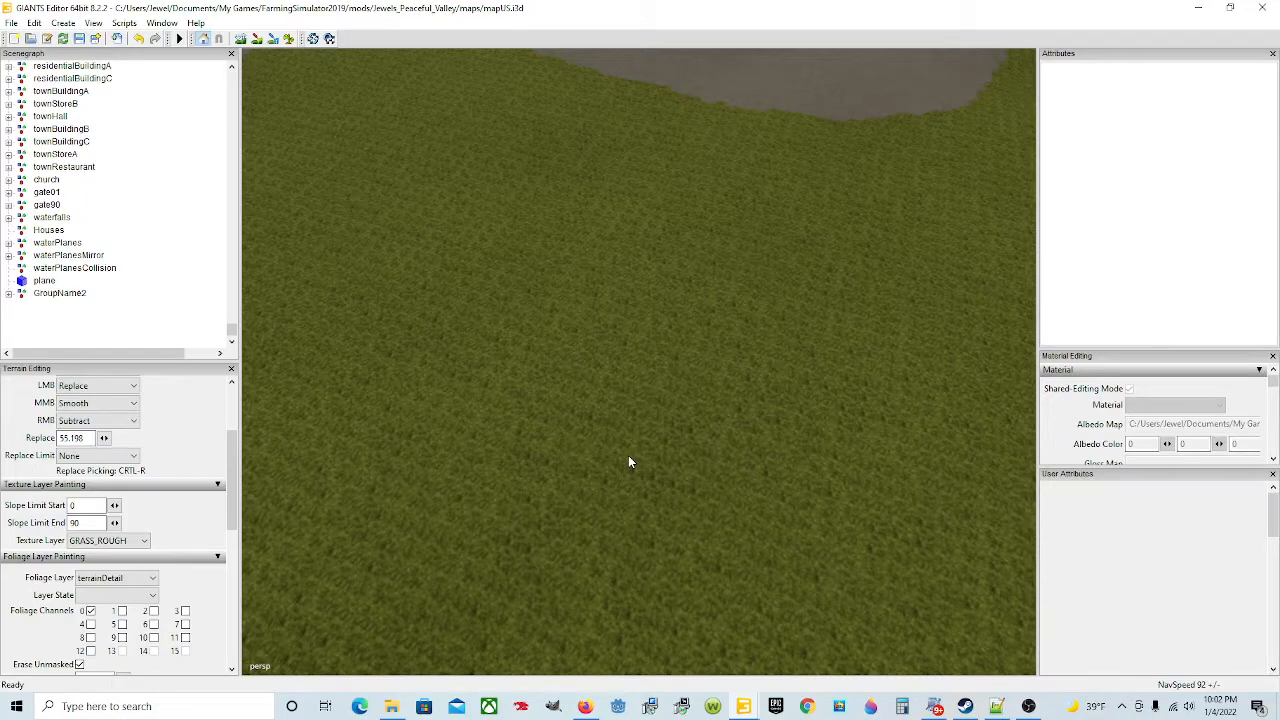
Step: Import the Playground_Castle i3d file from the Jewels_Peaceful_Valley maps/Objects folder into the map
click(12, 23)
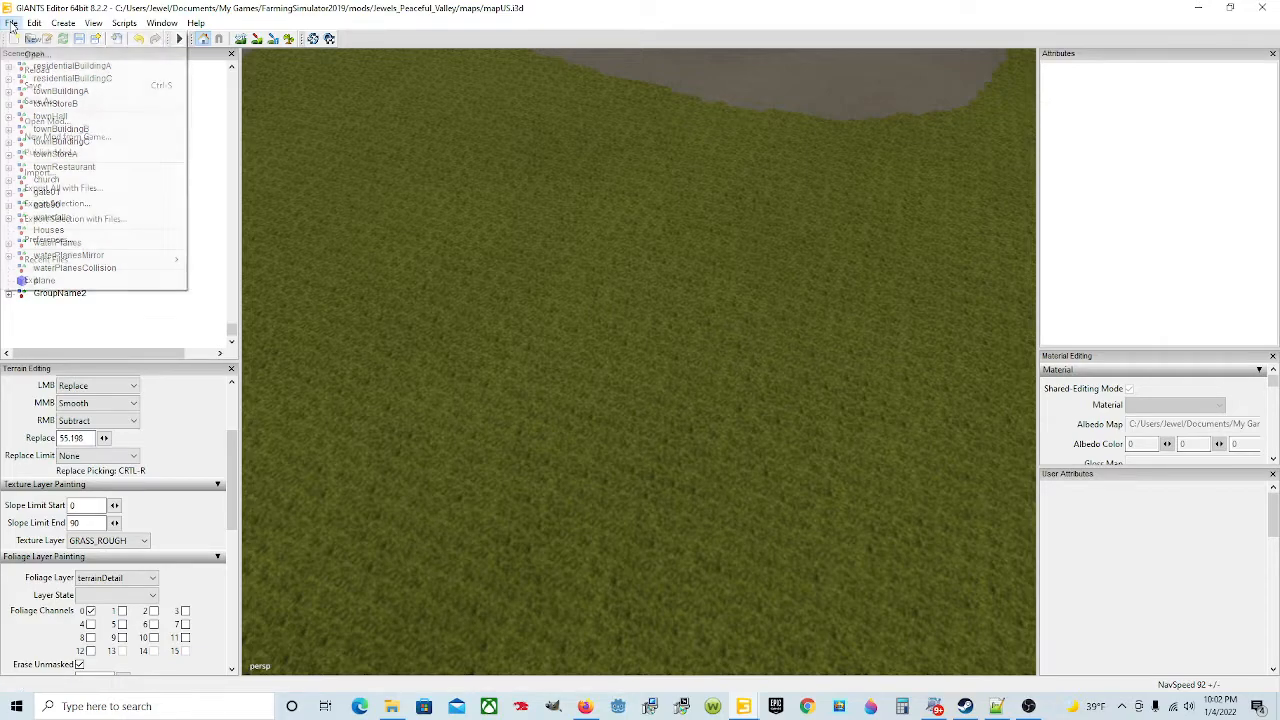
click(78, 174)
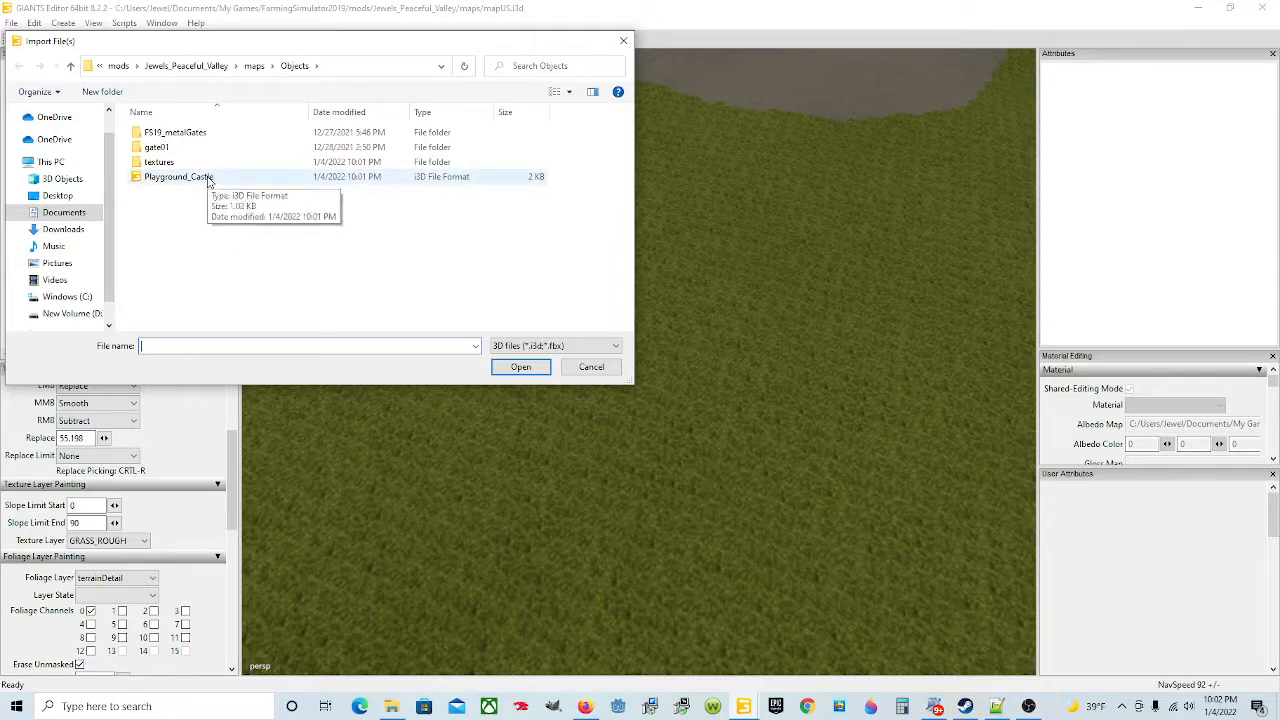
click(202, 67)
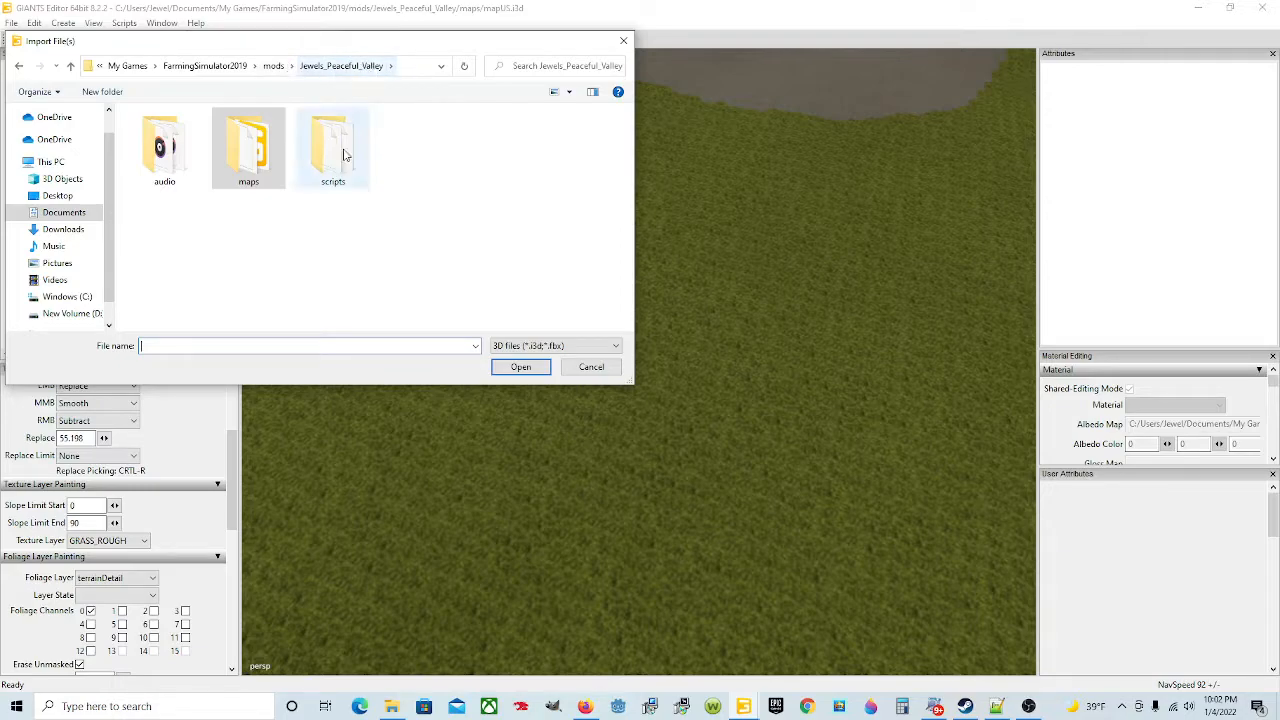
double_click(258, 178)
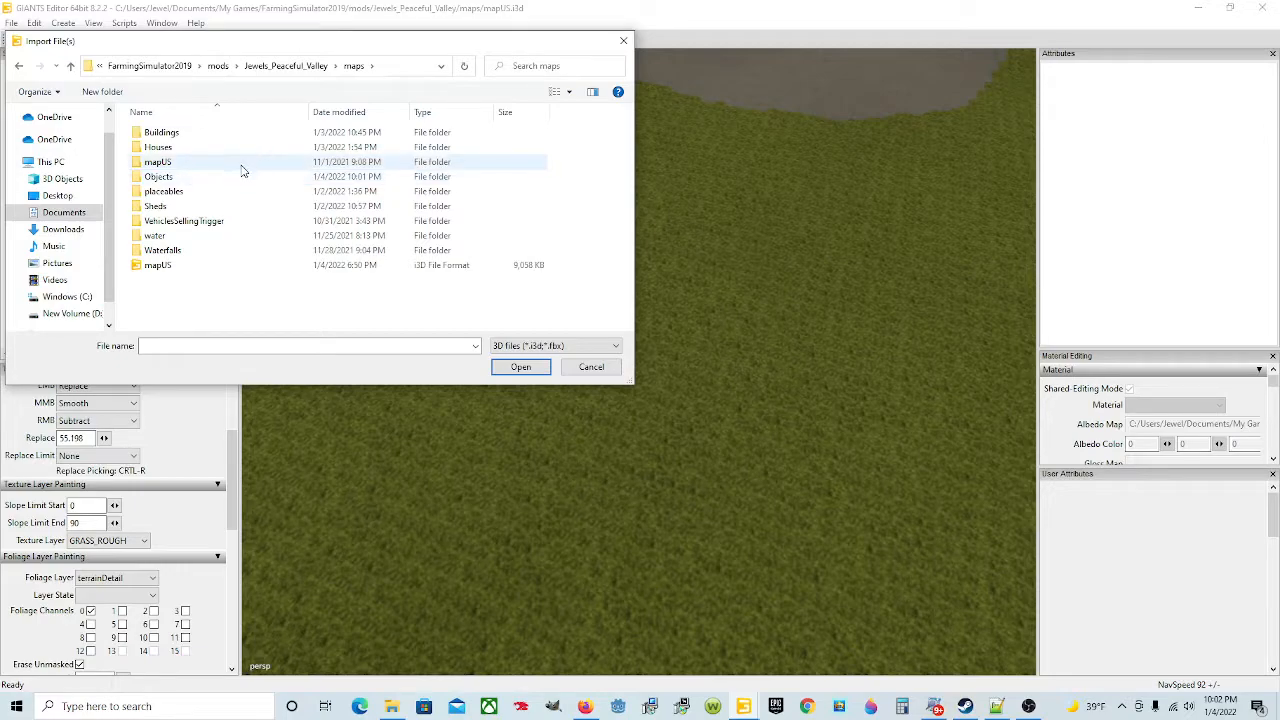
double_click(242, 181)
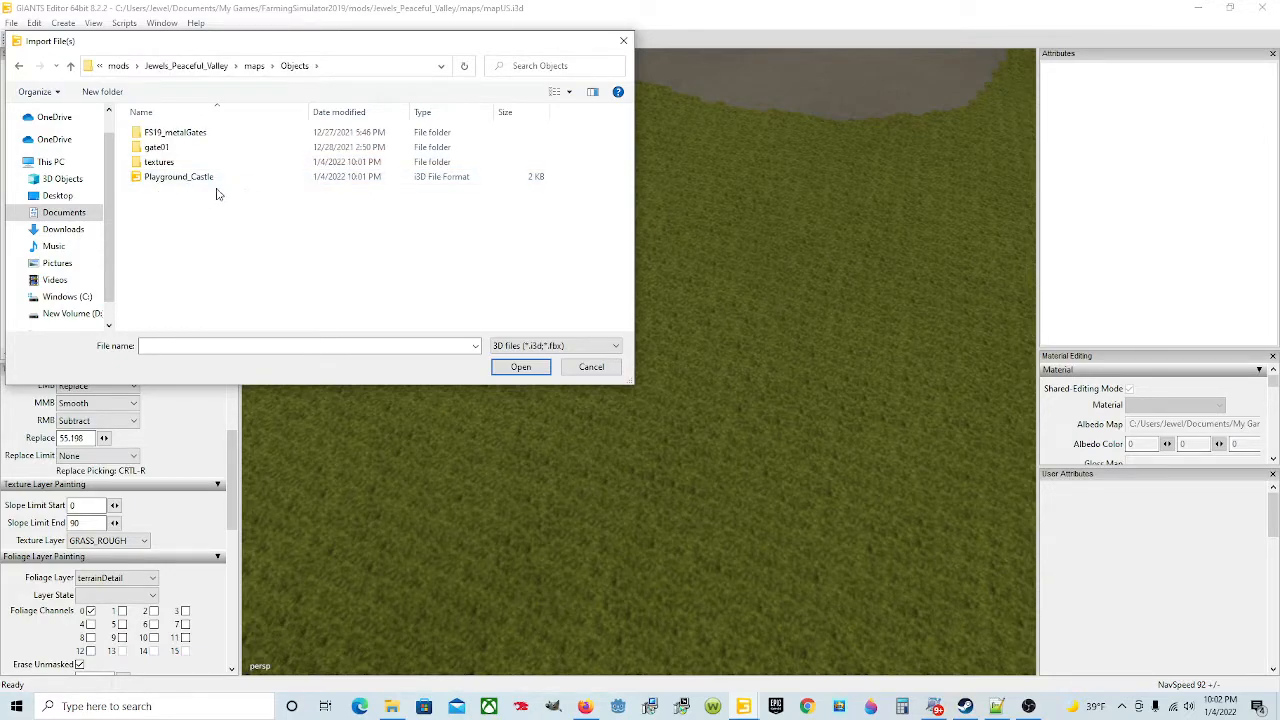
click(200, 179)
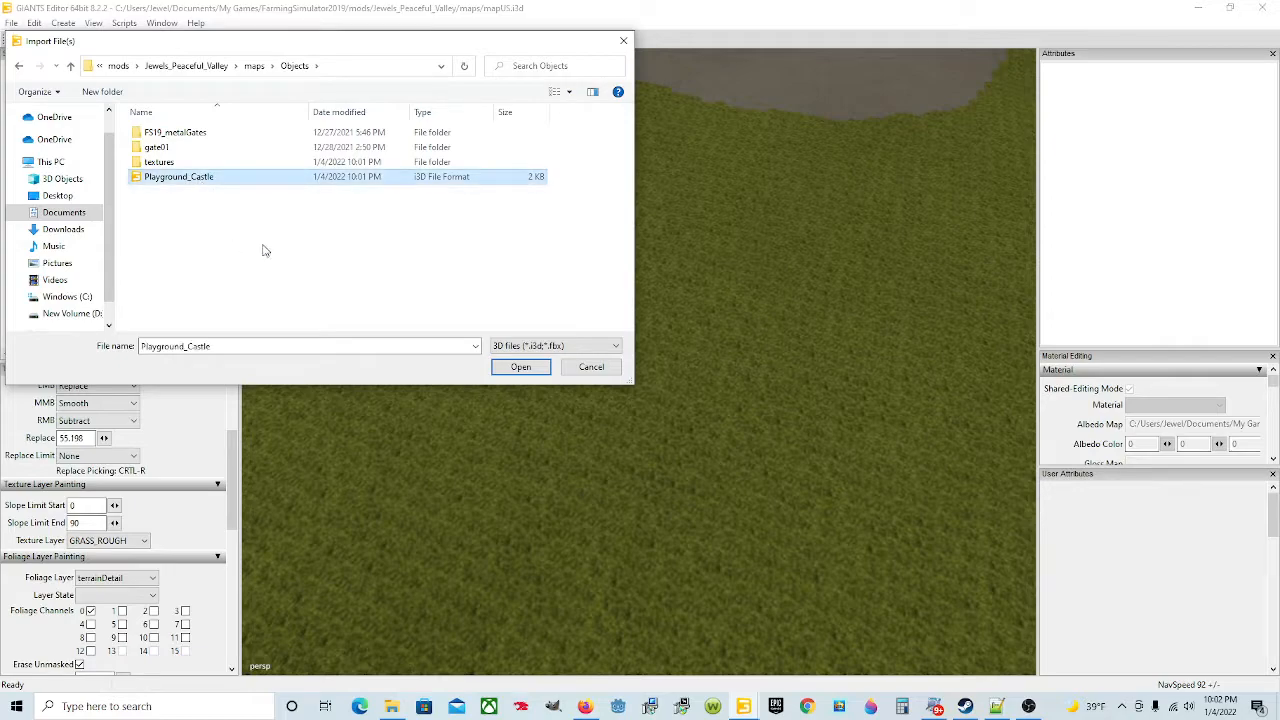
click(521, 367)
Step: Place the imported Playground_Castle on the open grass near the gravel area with Interactive Placement, and deselect it
scroll(524, 370, down, 5)
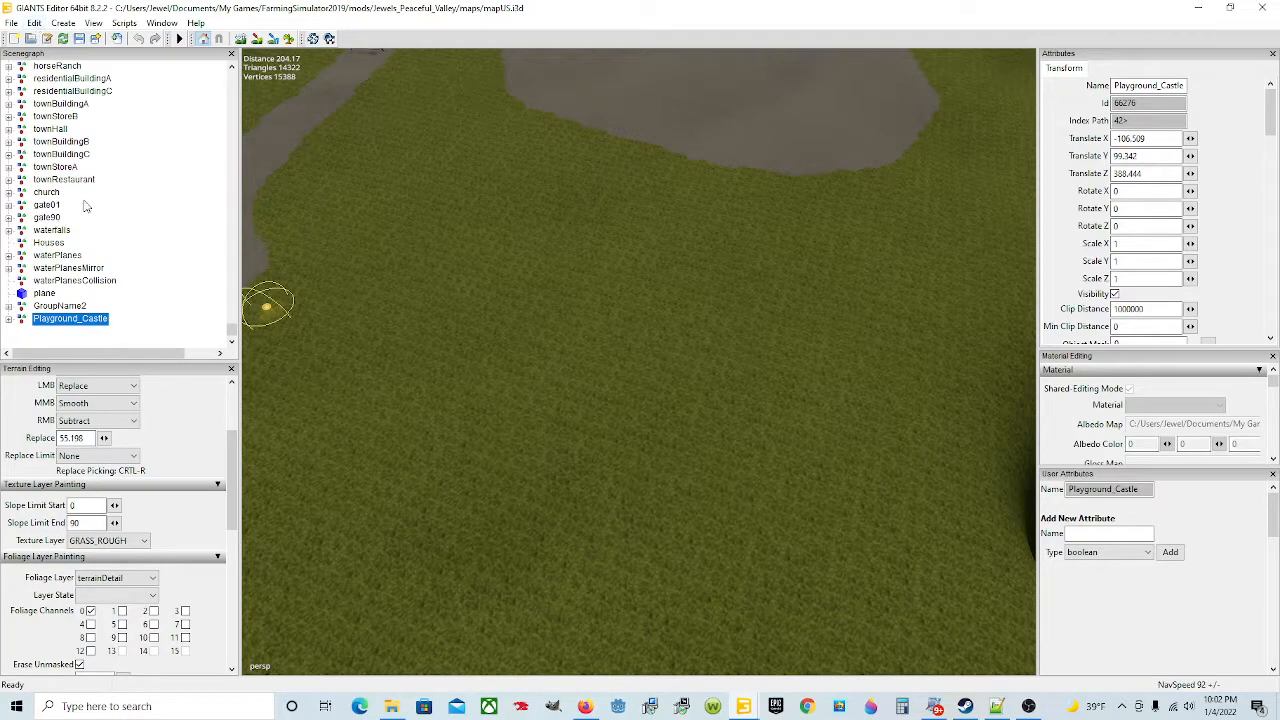
click(34, 23)
click(109, 221)
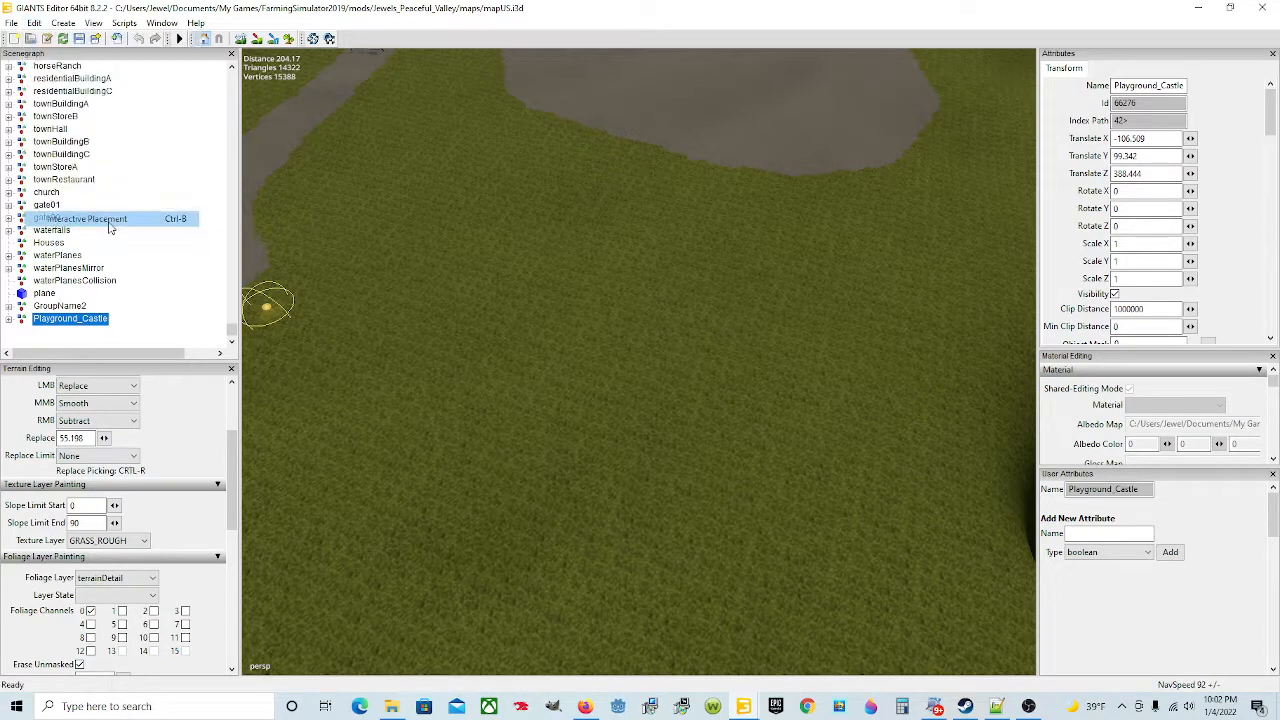
click(488, 303)
scroll(509, 325, up, 5)
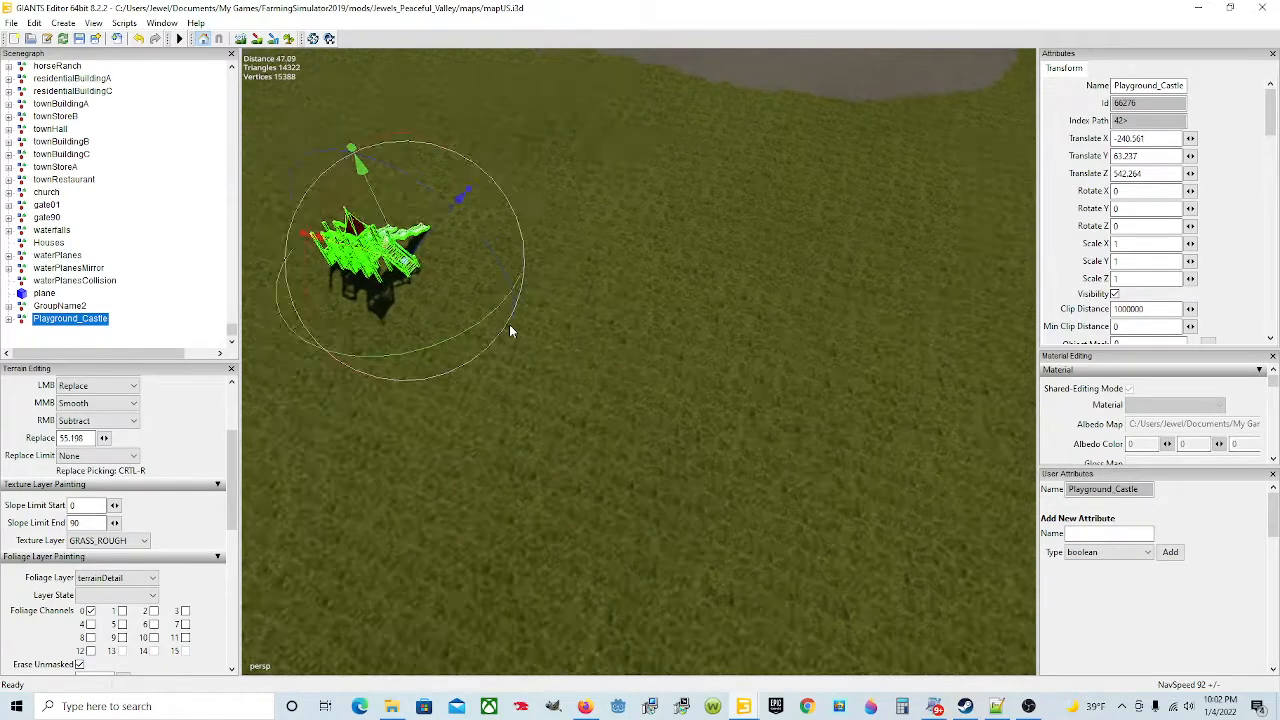
alt+drag(607, 309, 561, 316)
click(566, 315)
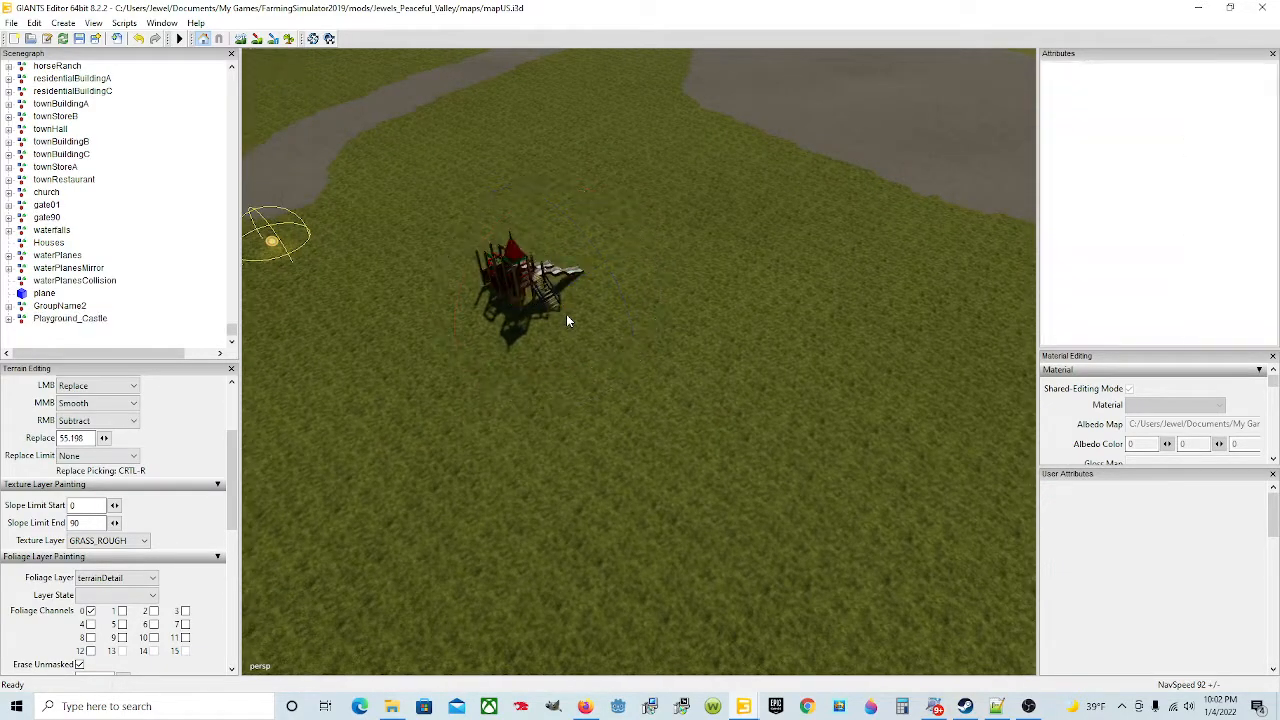
Step: Examine the placed castle, its stairs and its slides up close from several angles
alt+drag(589, 395, 591, 360)
scroll(591, 359, up, 6)
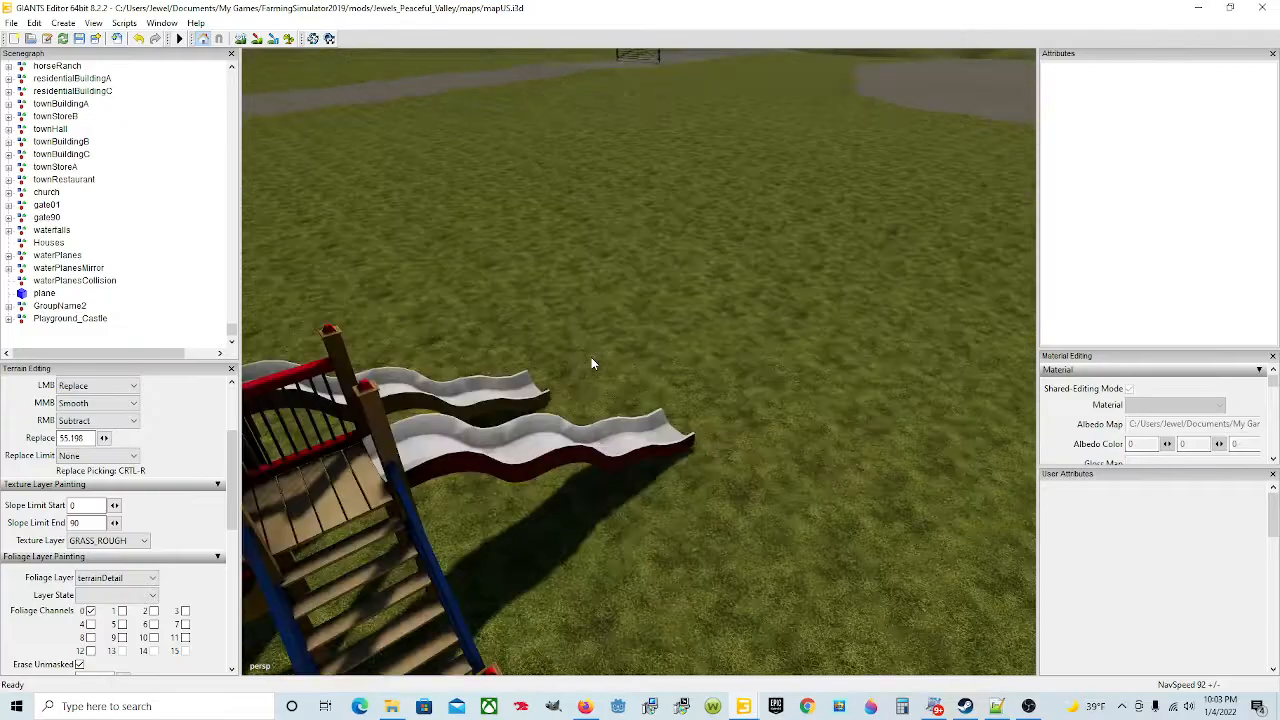
alt+drag(689, 339, 495, 351)
scroll(495, 351, down, 6)
scroll(600, 378, up, 8)
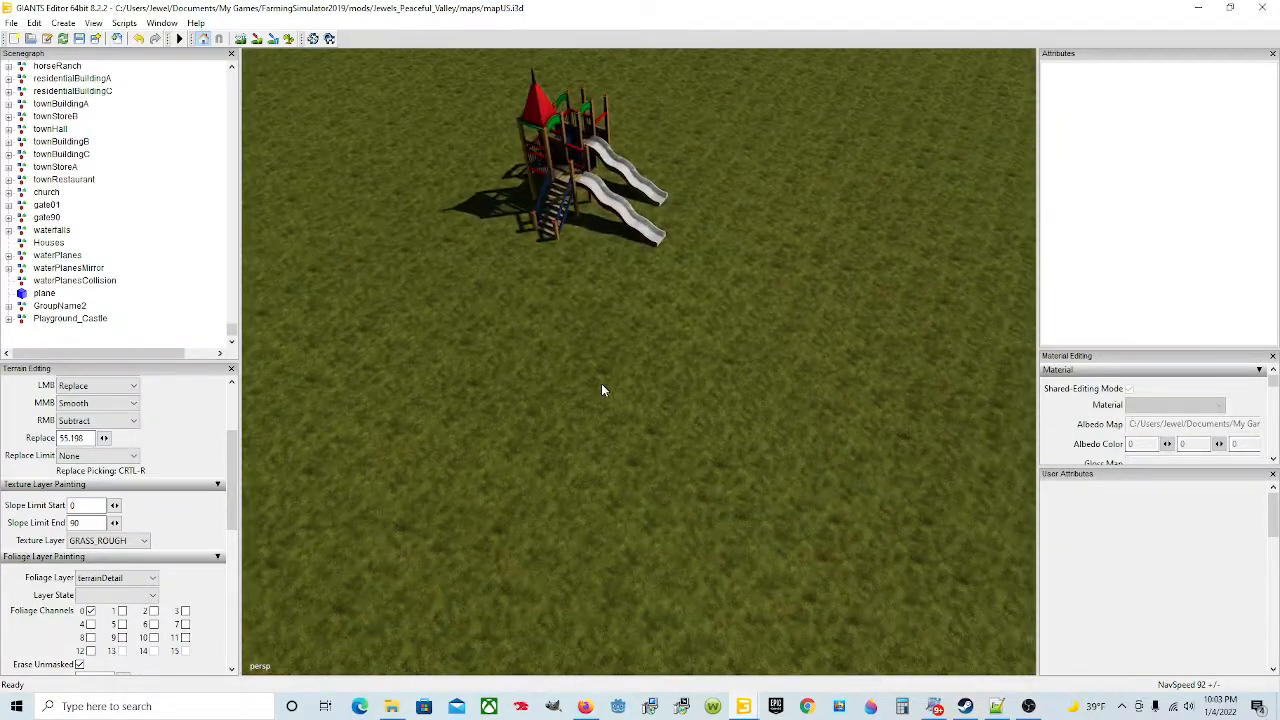
scroll(550, 316, up, 5)
alt+drag(545, 315, 580, 284)
alt+drag(660, 406, 656, 382)
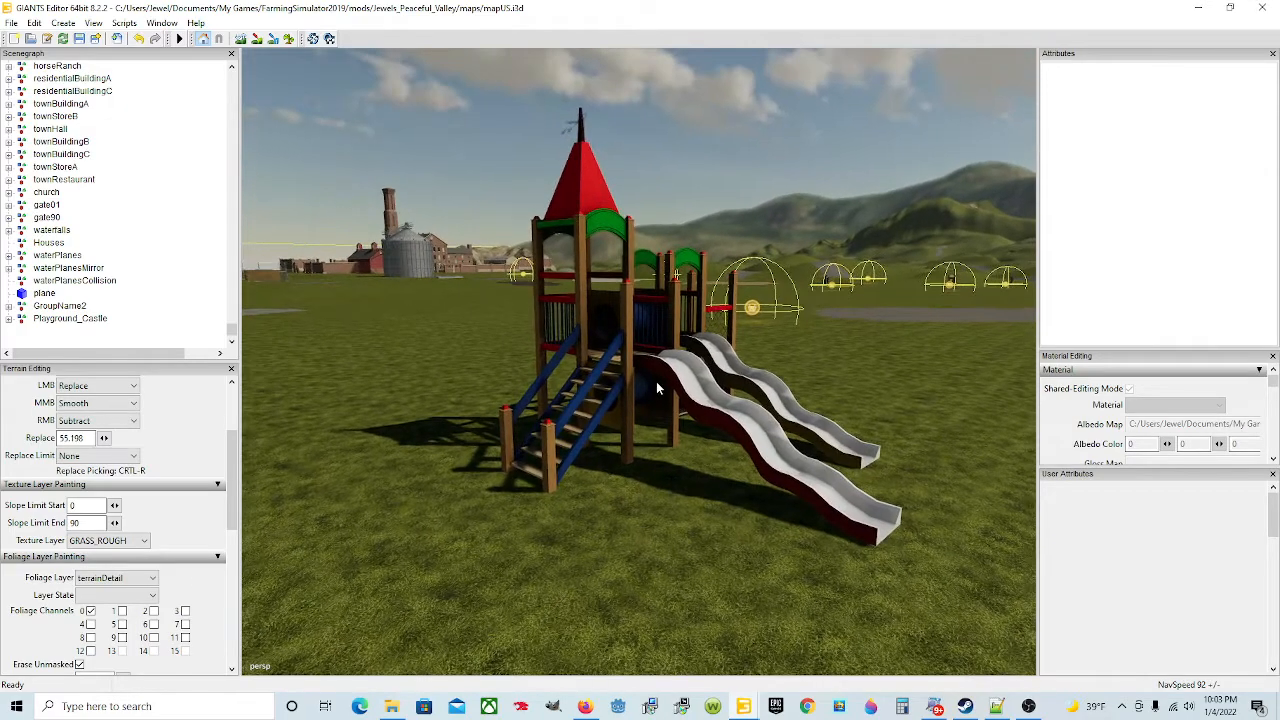
alt+drag(642, 439, 657, 428)
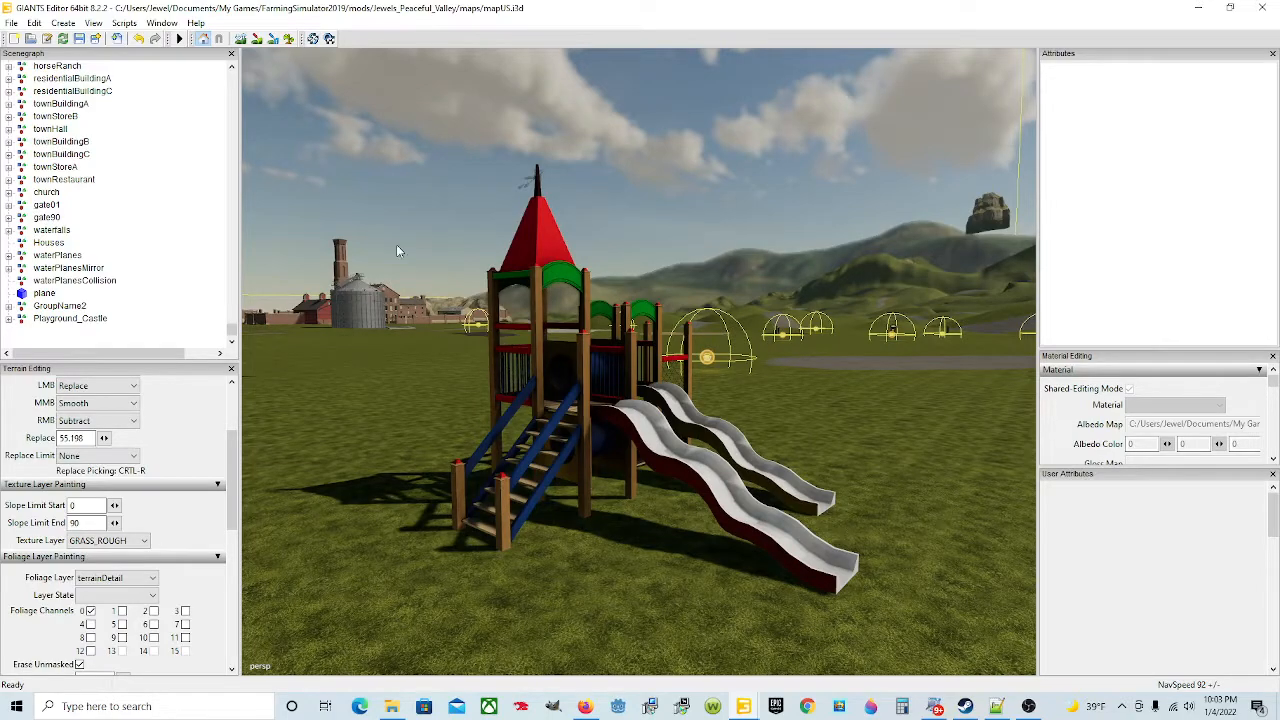
Step: Save the mapUS.i3d map with the castle in place
click(80, 39)
alt+drag(750, 309, 755, 330)
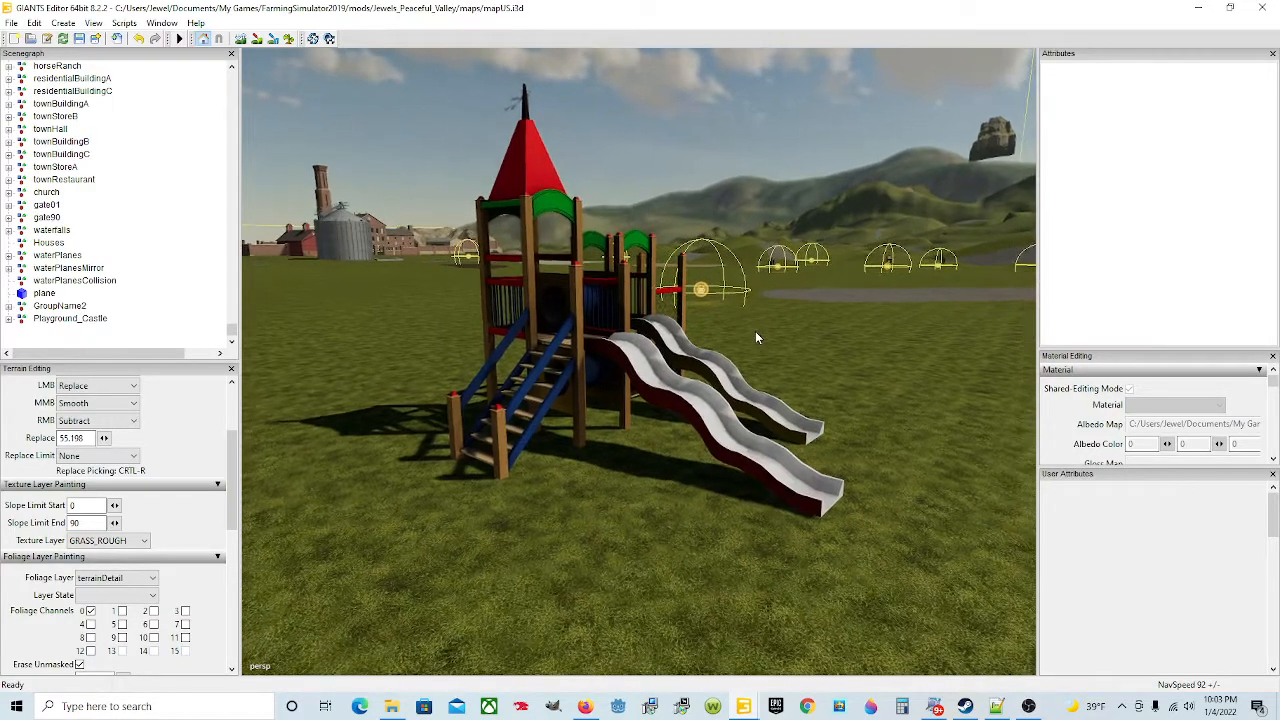
alt+drag(688, 394, 745, 364)
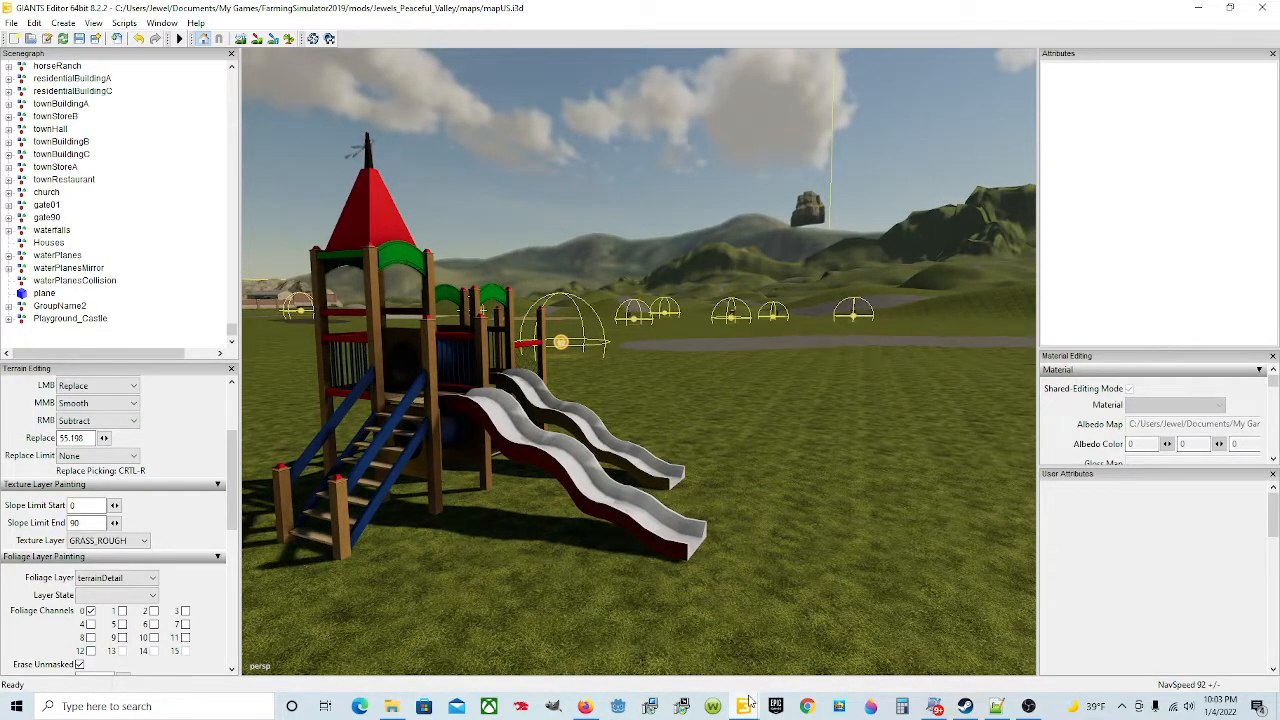
Step: Switch back to the Chellington Valley modMap.i3d window, select the playground train's parent group Train, and collapse it in the scenegraph
mouse_move(751, 706)
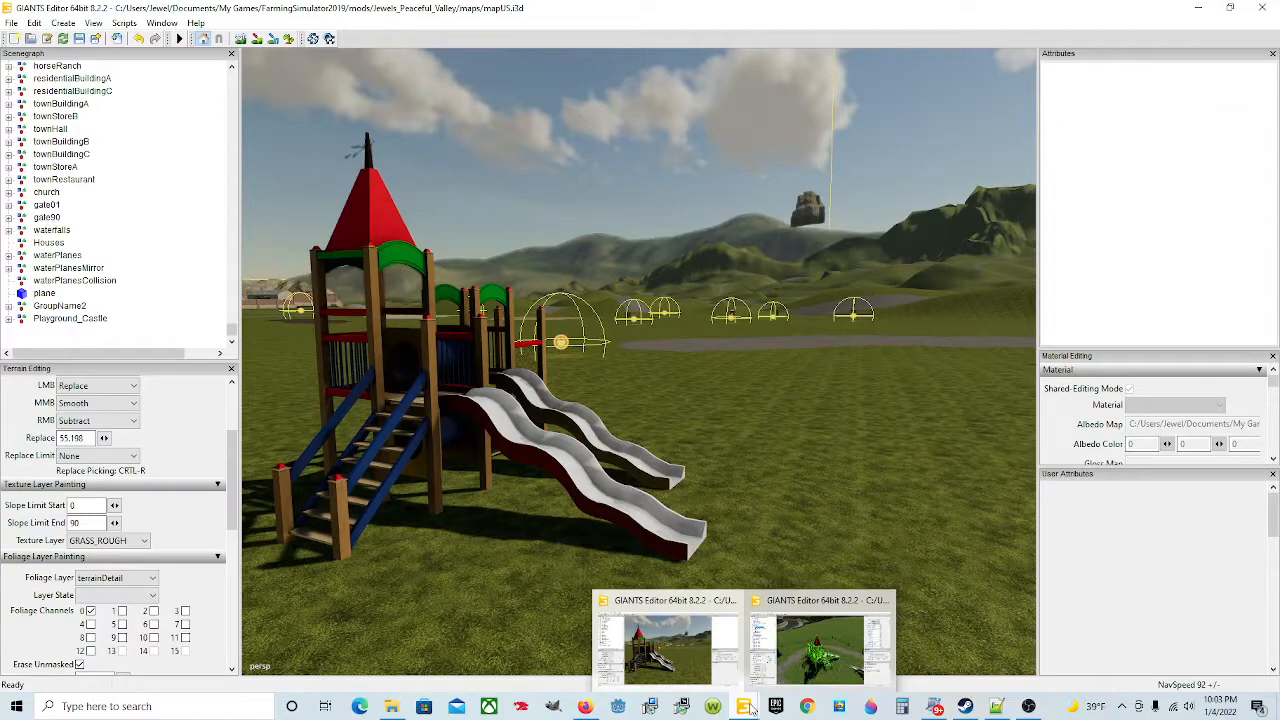
click(805, 650)
alt+drag(745, 512, 671, 521)
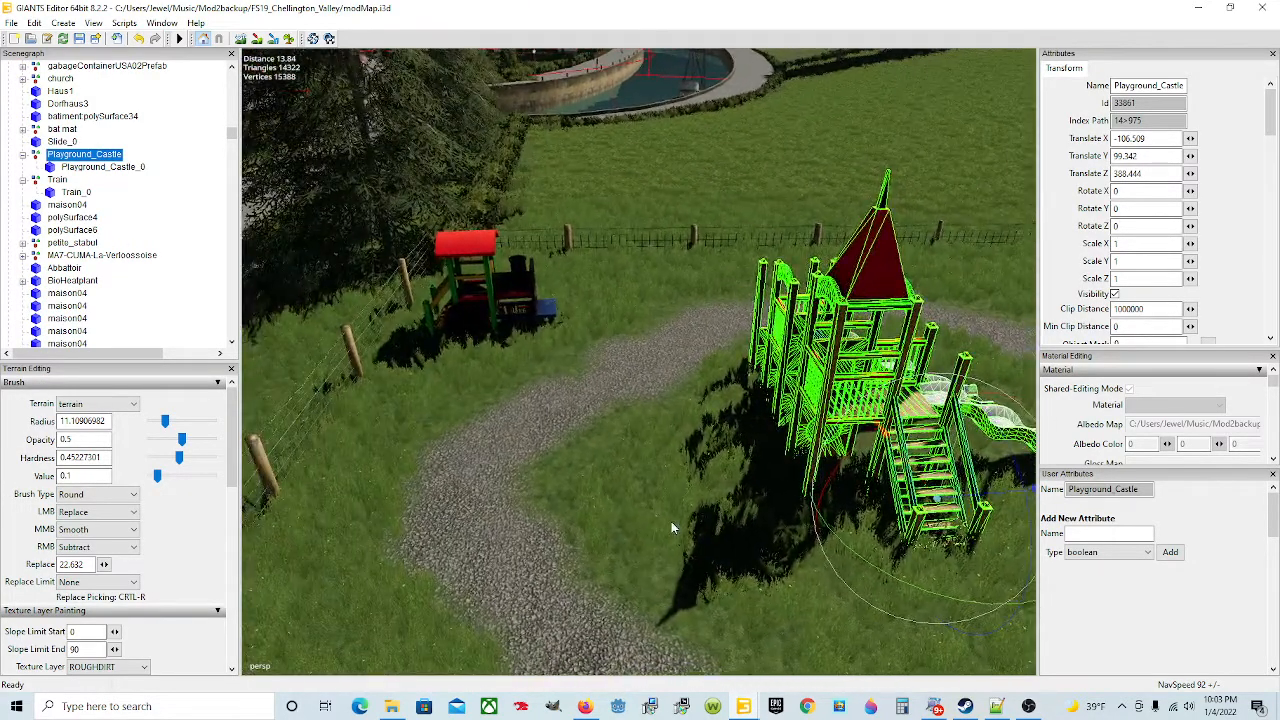
click(494, 300)
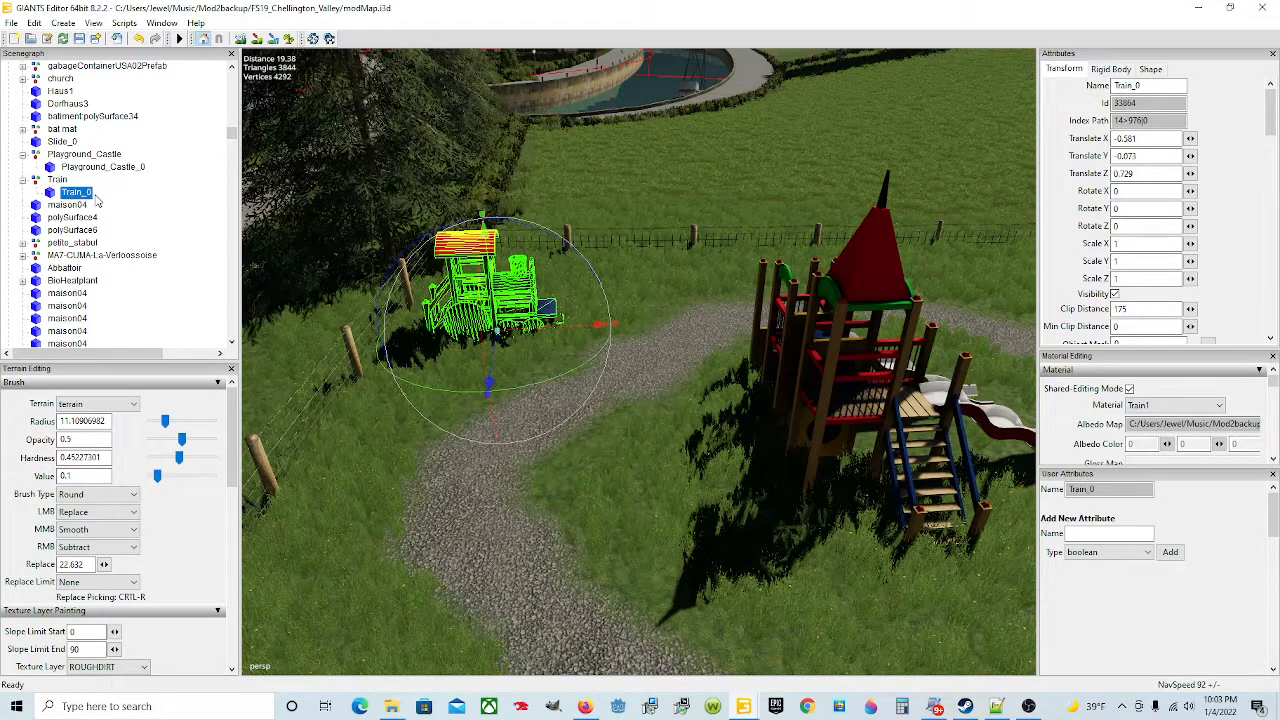
click(58, 181)
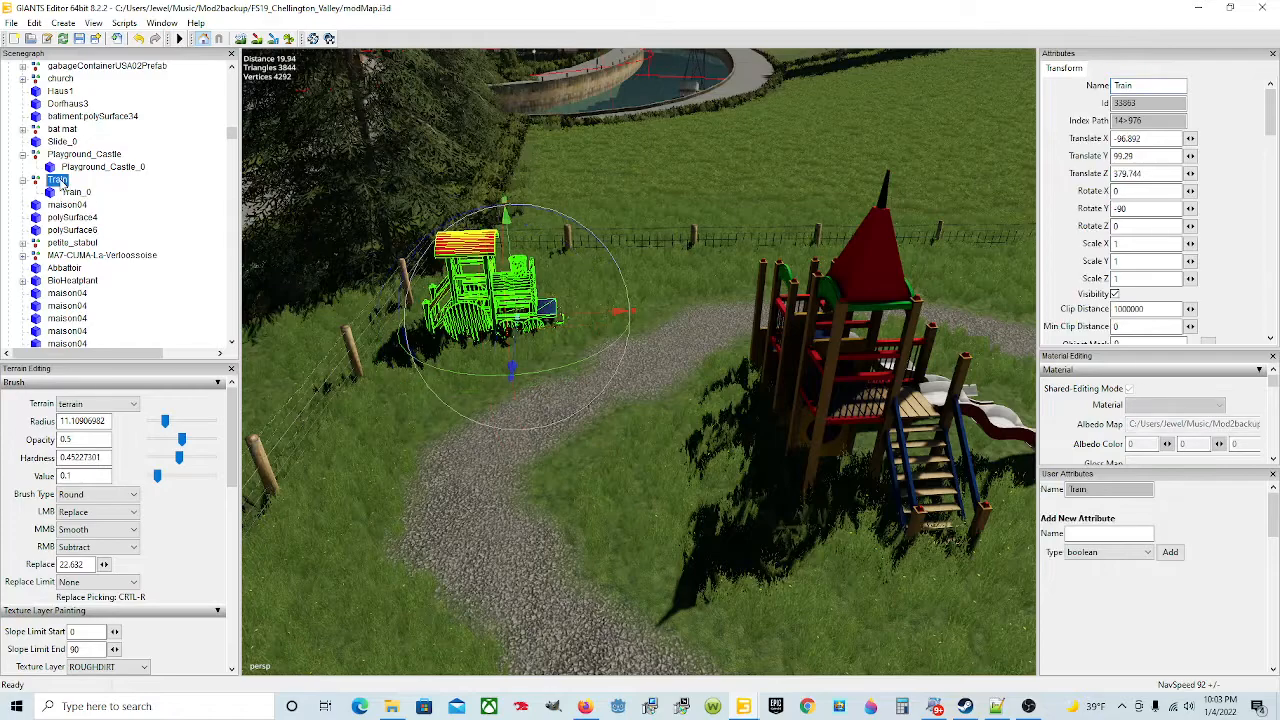
click(23, 180)
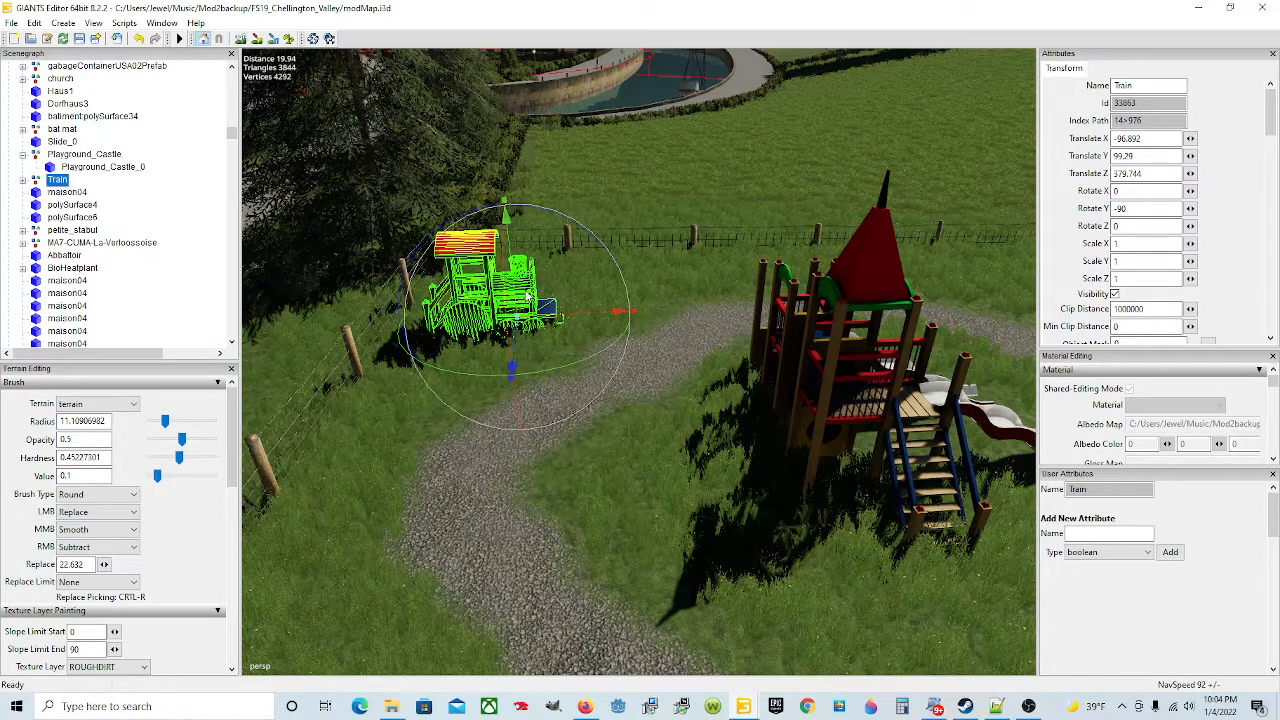
Step: Export the selected Train group with its files as Playground_Train into Jewels_Peaceful_Valley/maps/Objects, including the parent directory structure
click(12, 23)
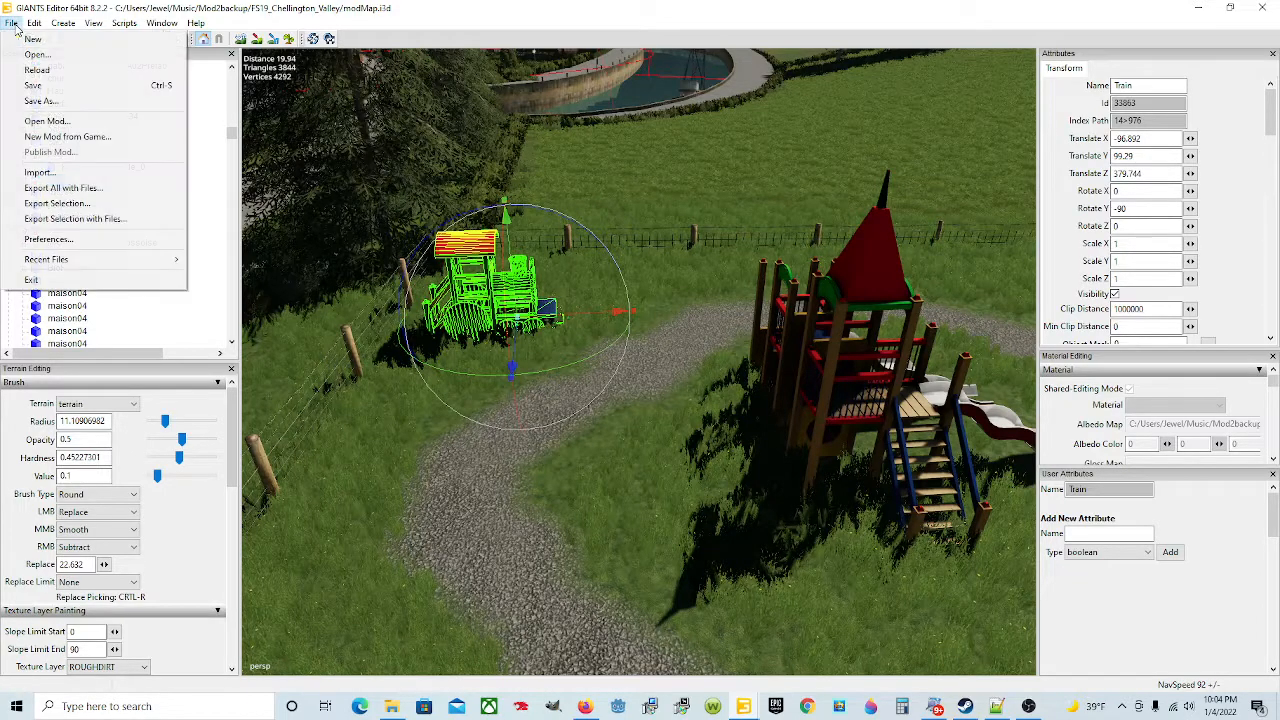
click(78, 219)
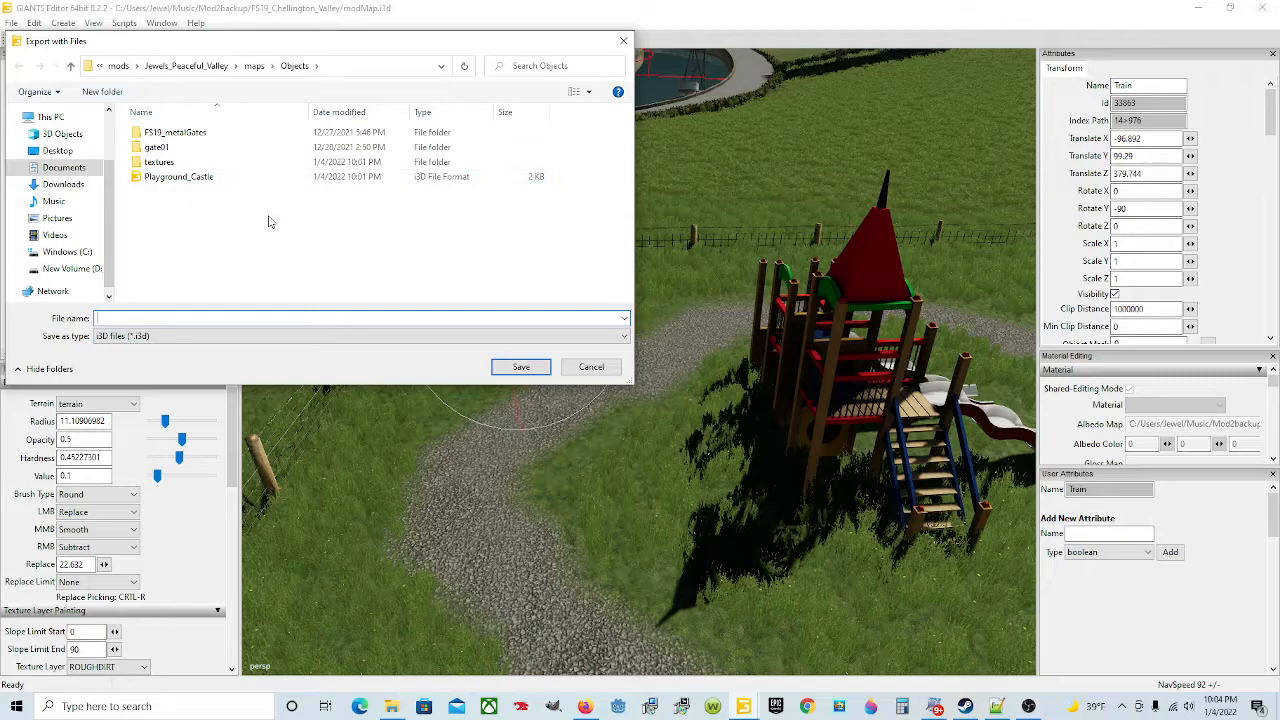
click(254, 66)
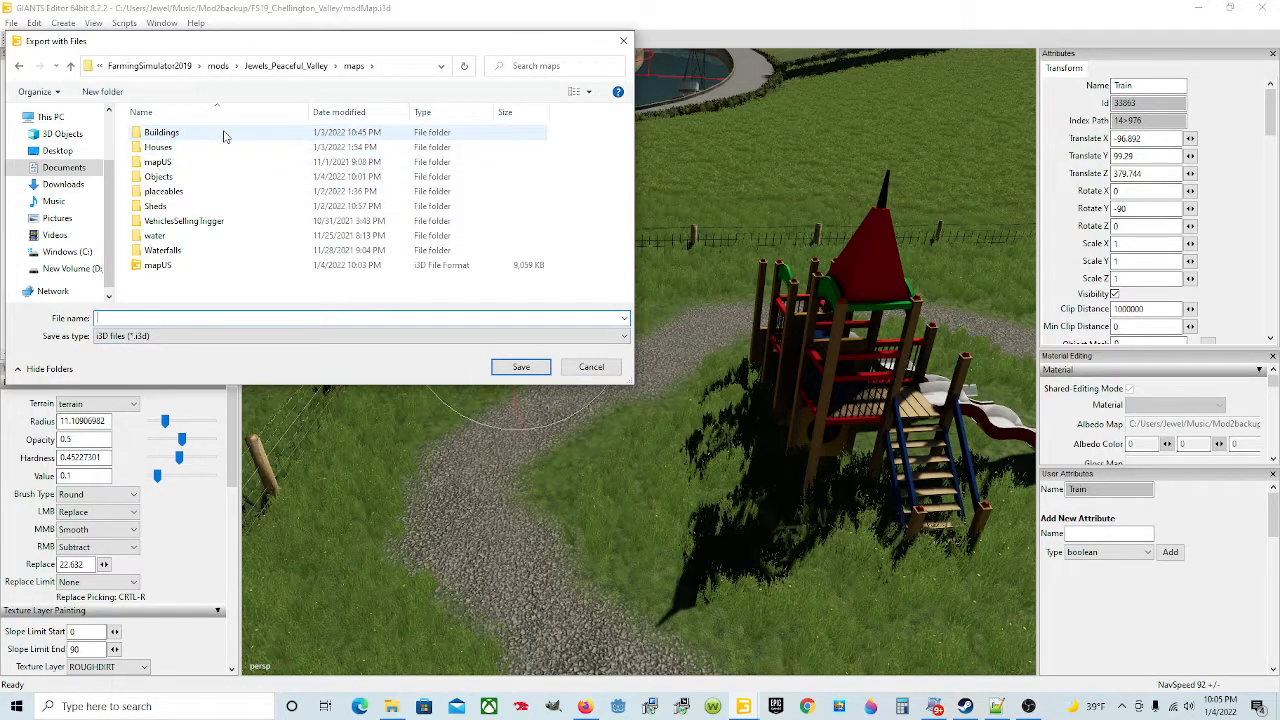
double_click(195, 178)
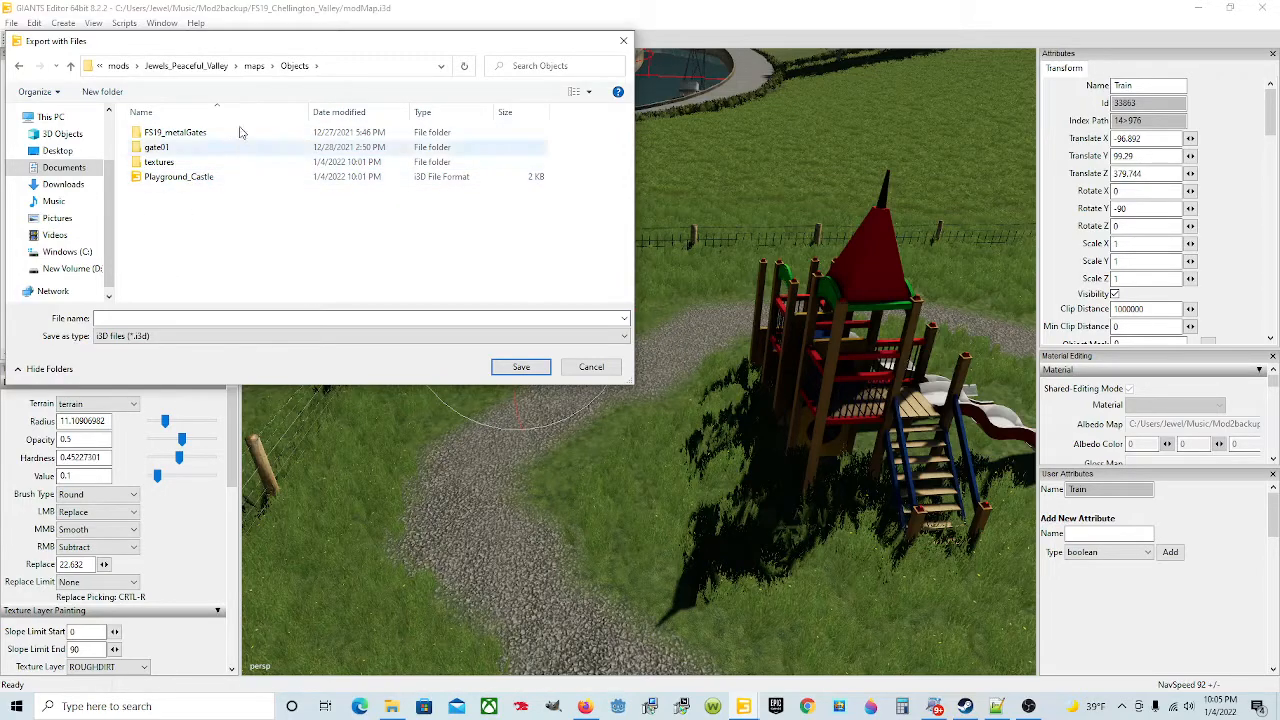
click(117, 318)
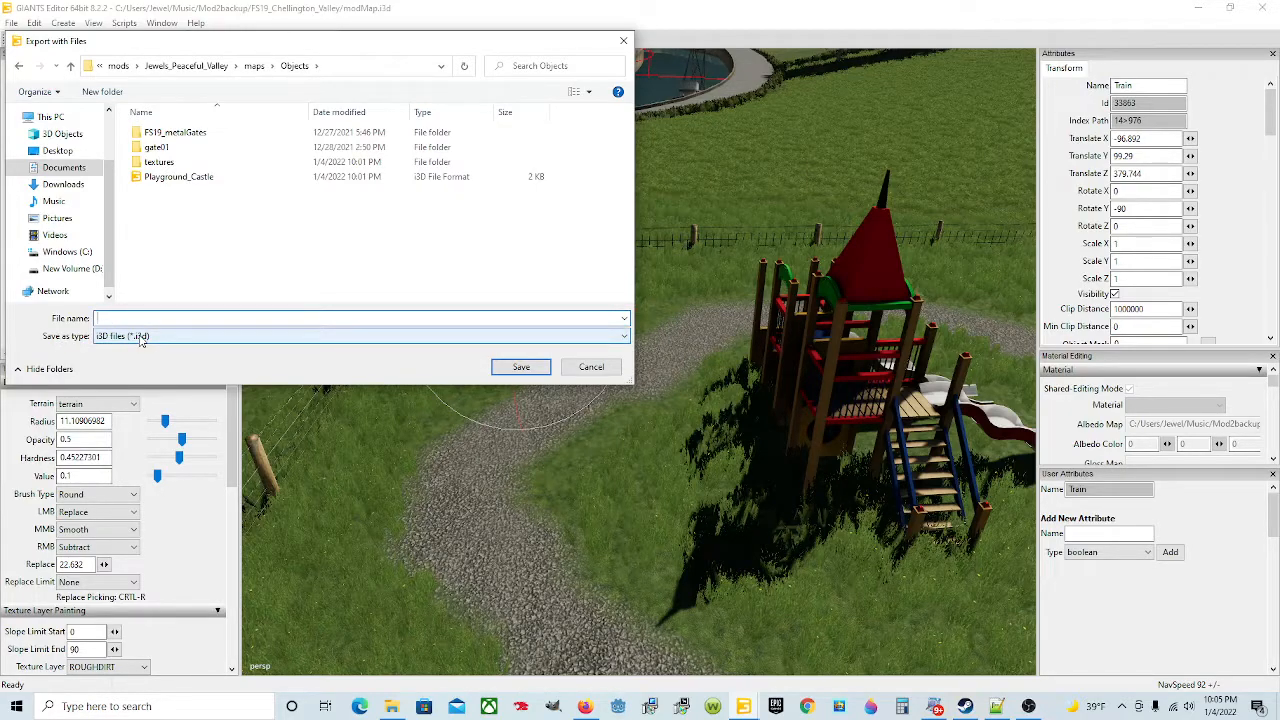
text(Playground_)
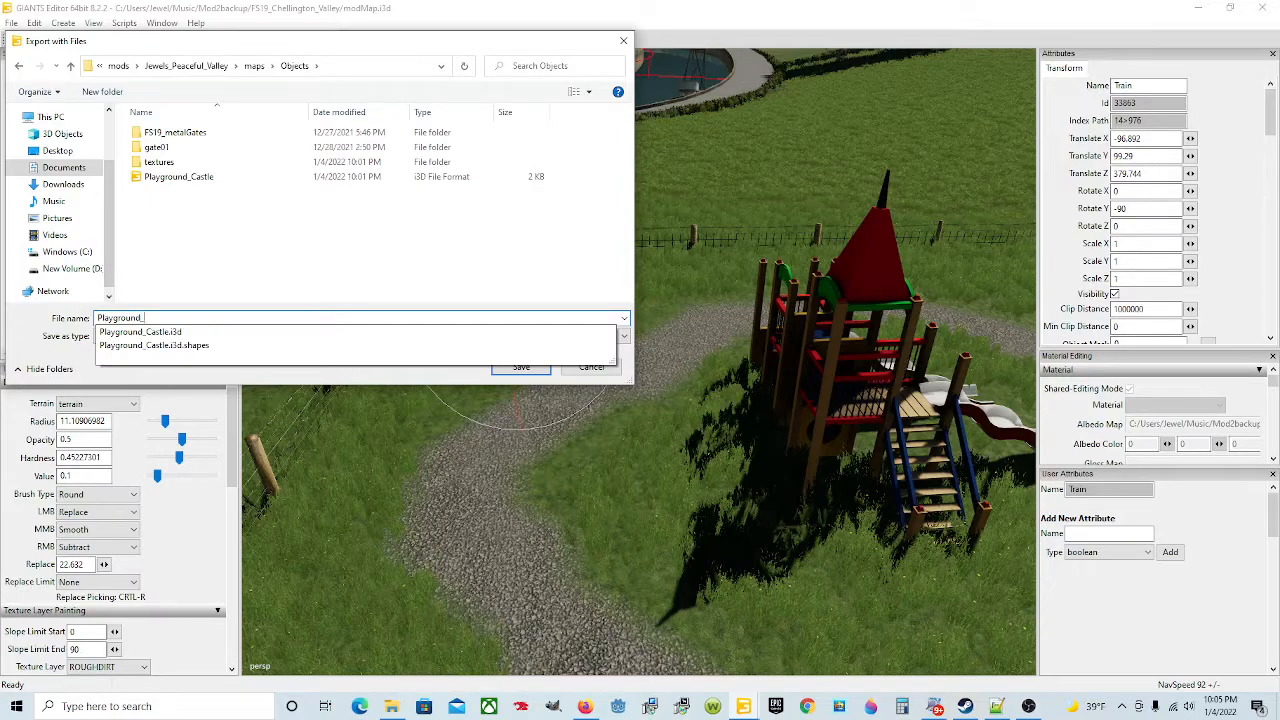
text(1)
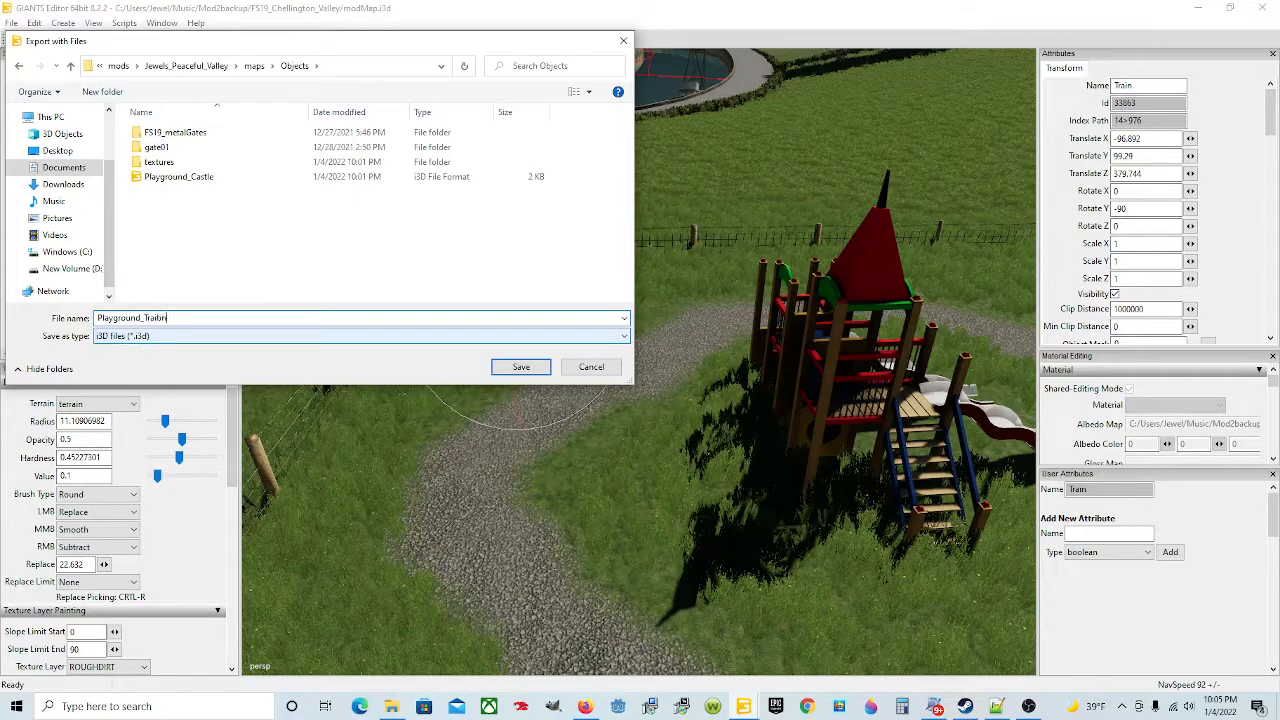
click(118, 317)
click(513, 368)
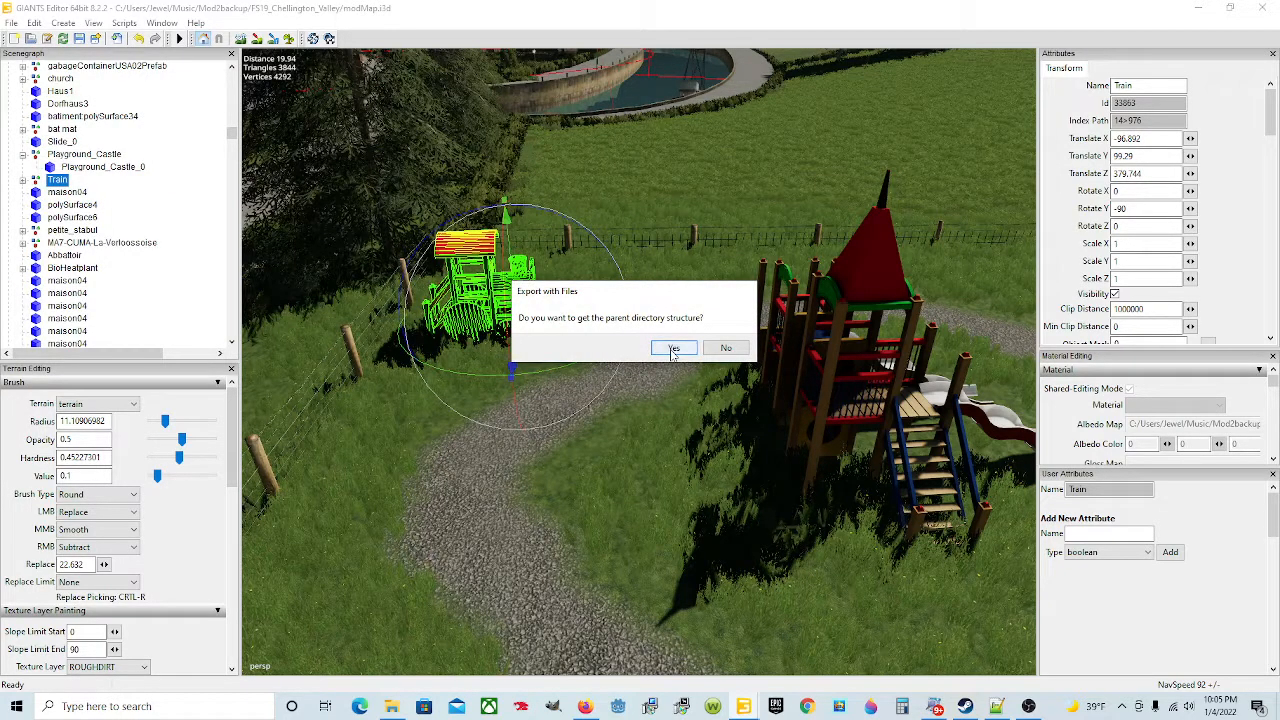
click(673, 349)
click(673, 349)
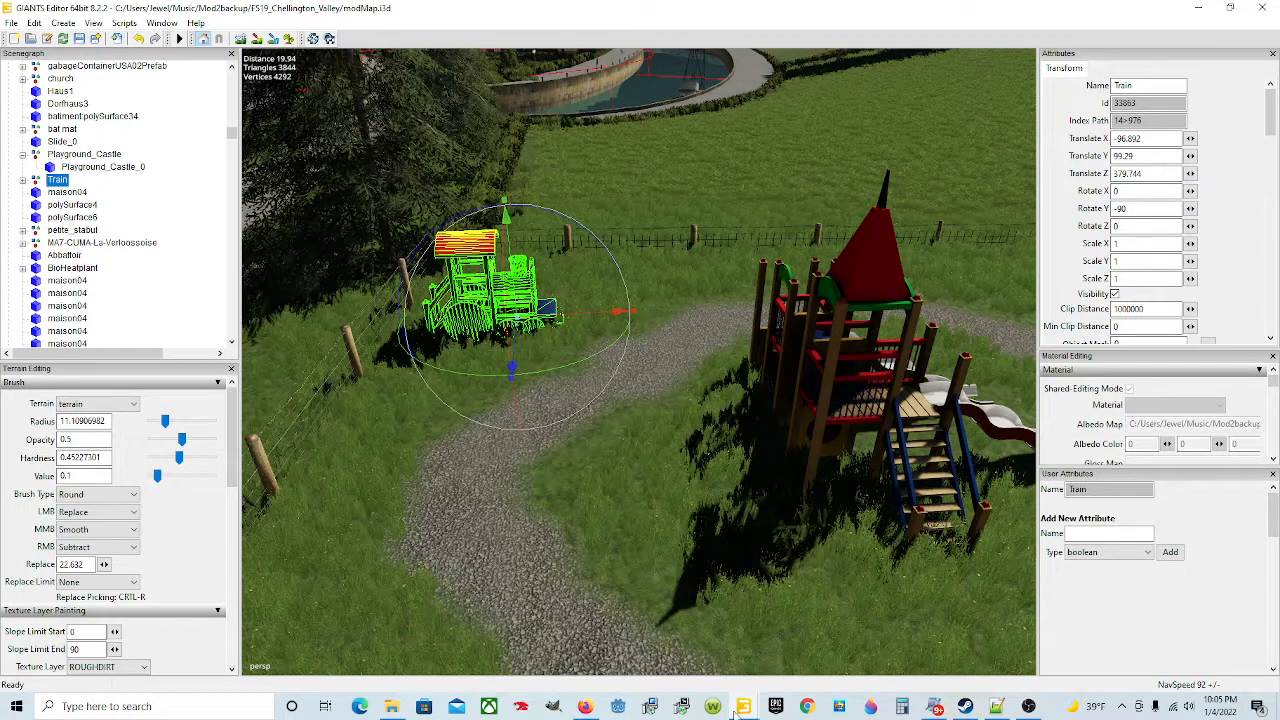
Step: Switch to the Jewels_Peaceful_Valley mapUS.i3d window and import Playground_Train from the Objects folder
mouse_move(733, 713)
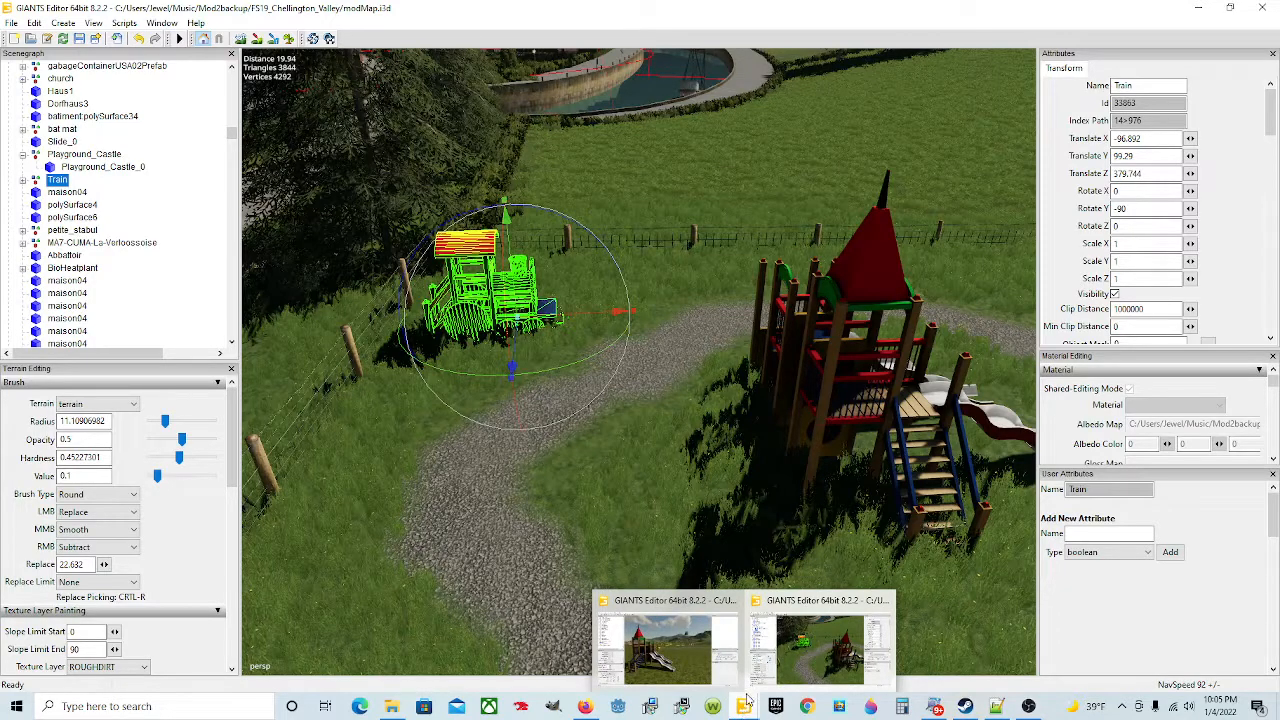
click(682, 643)
click(680, 643)
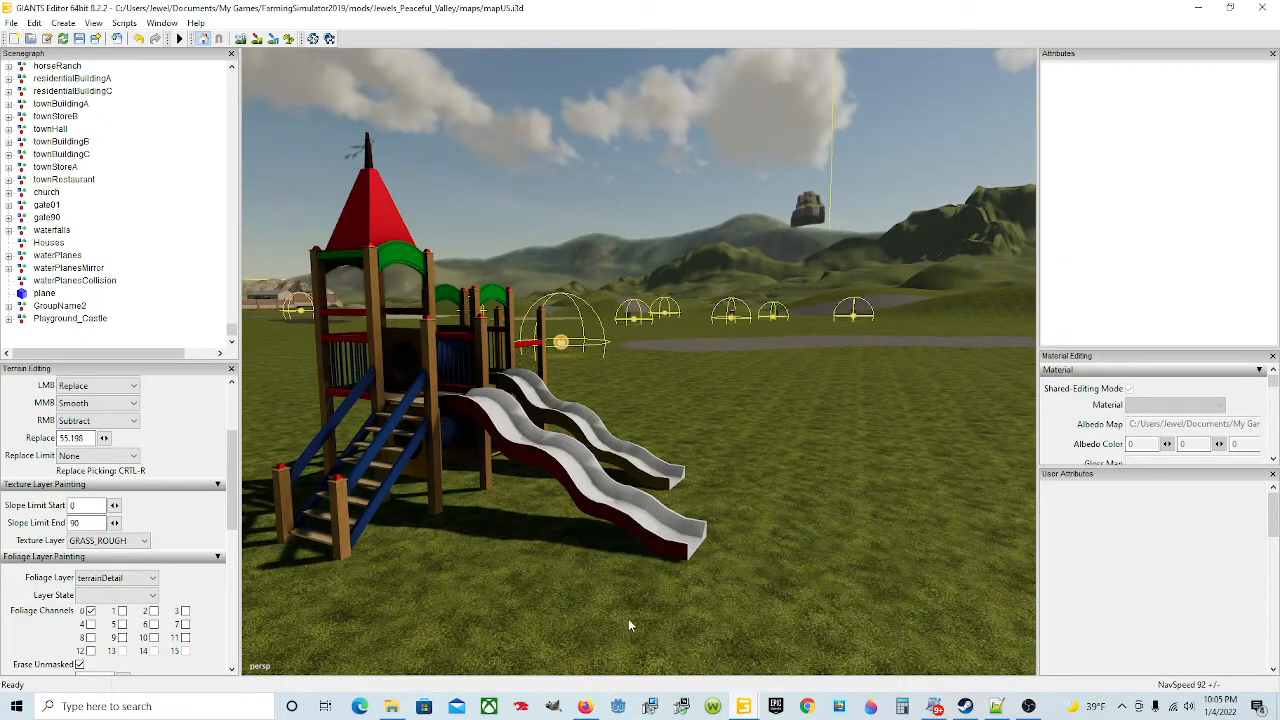
alt+drag(724, 467, 669, 485)
scroll(676, 450, down, 3)
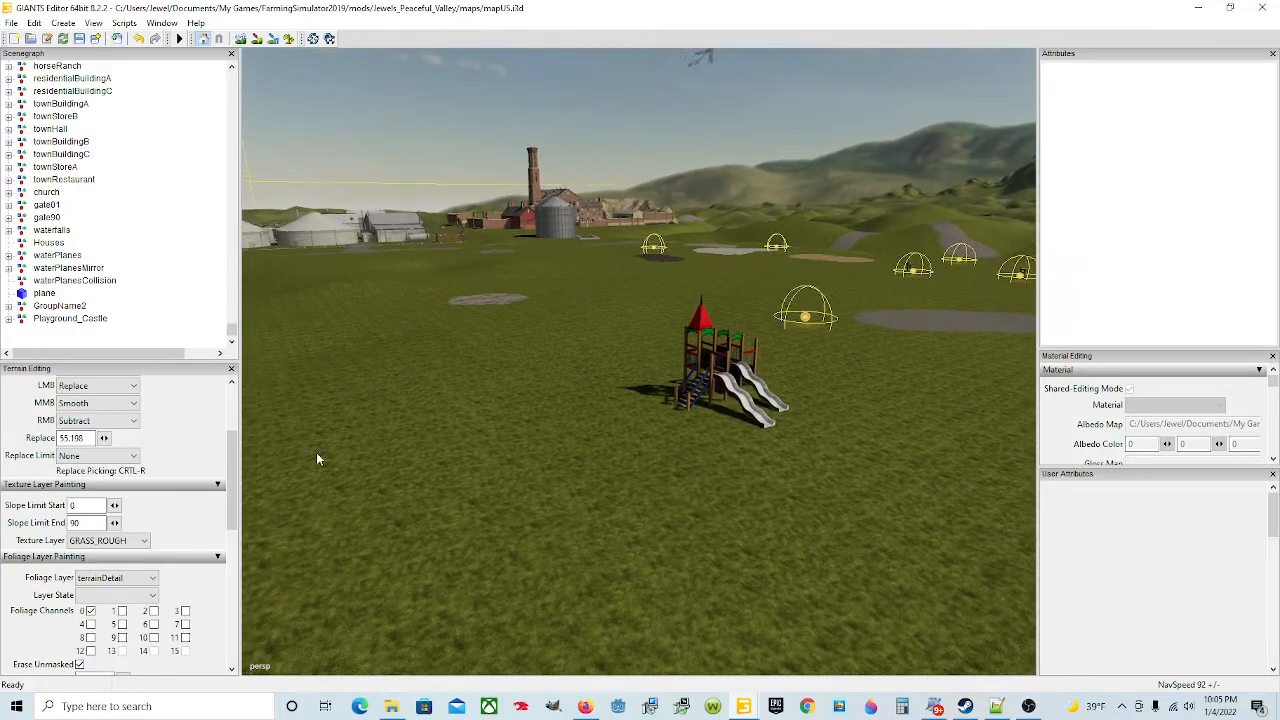
click(11, 22)
click(88, 177)
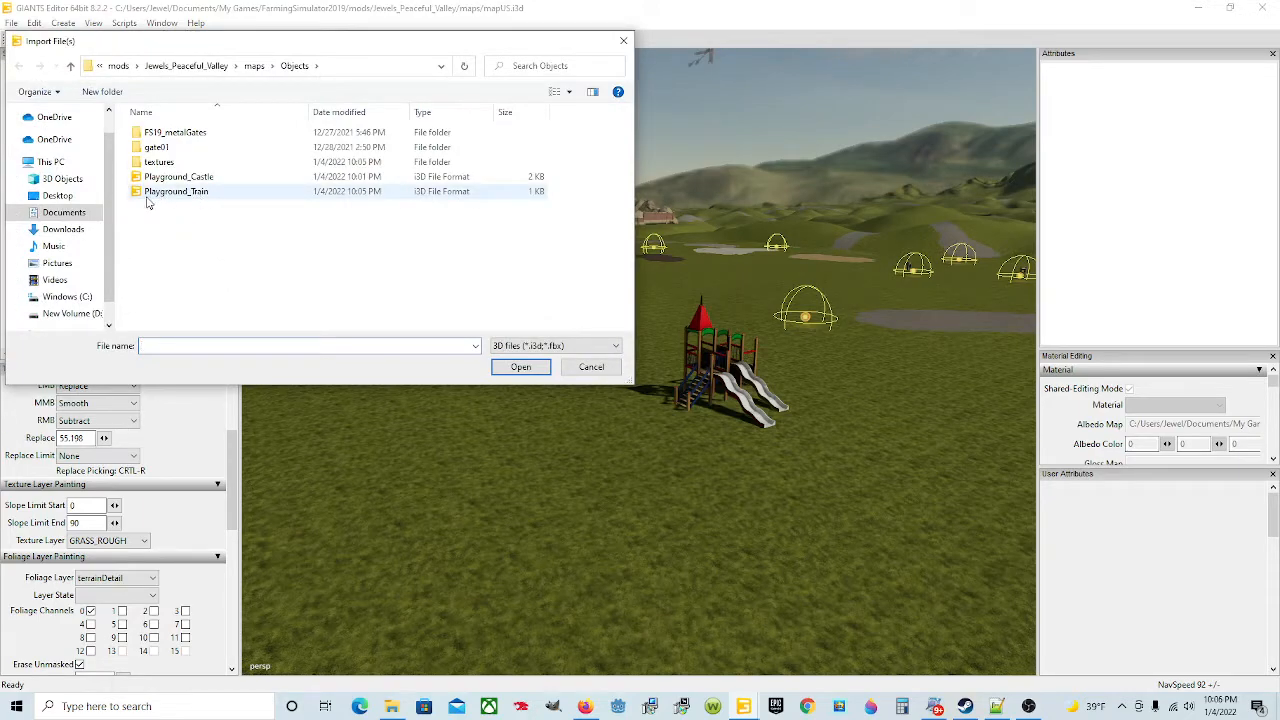
click(208, 193)
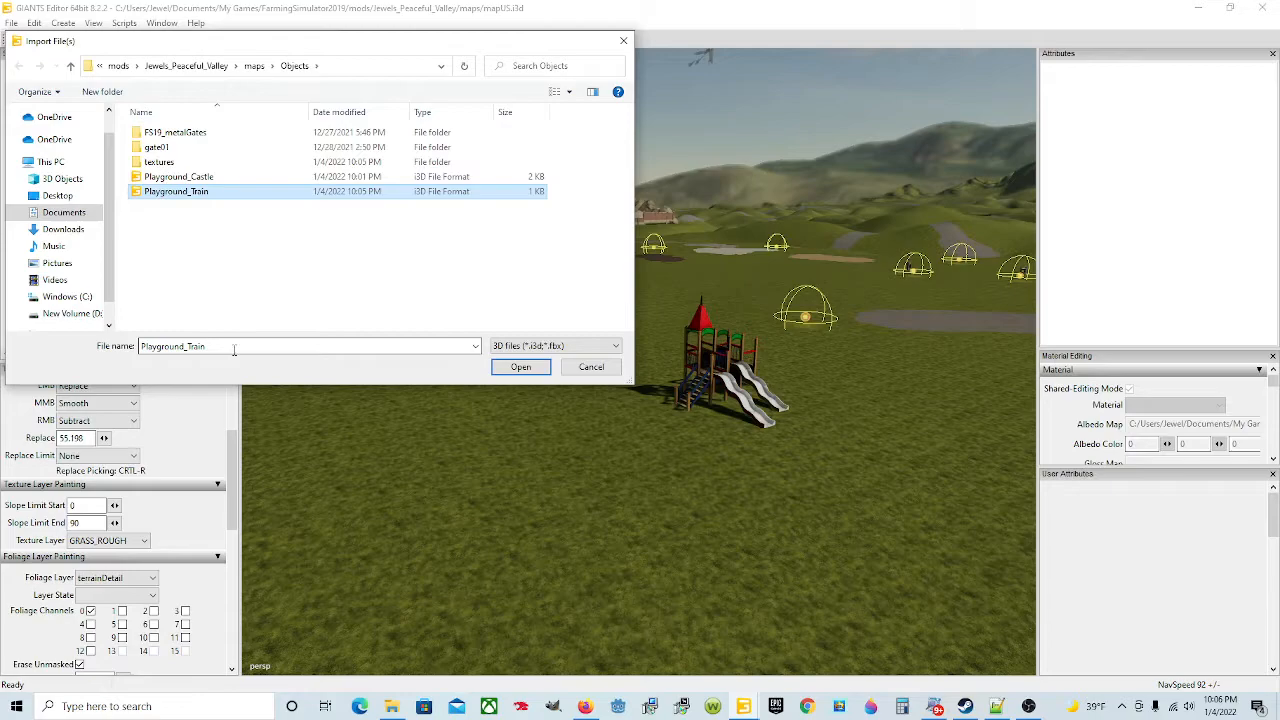
click(508, 366)
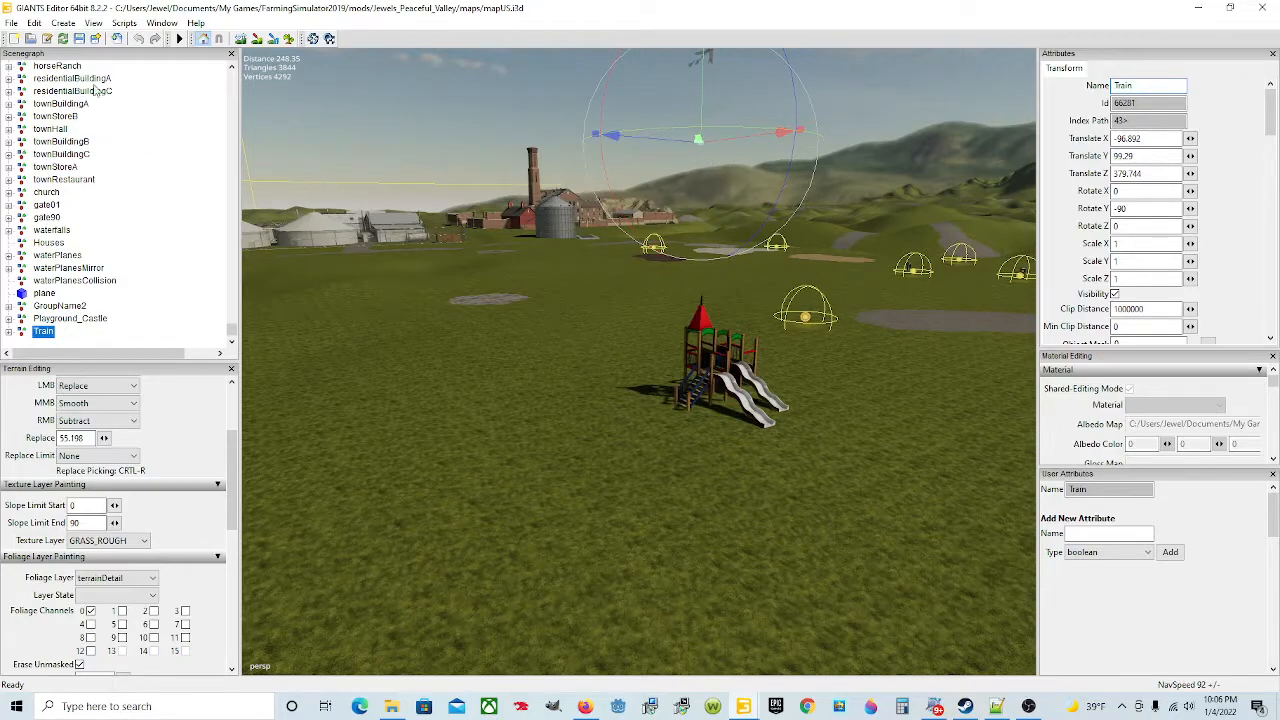
Step: Place the imported Train on the open grass beside the castle's stair side with Interactive Placement, and deselect it
click(38, 26)
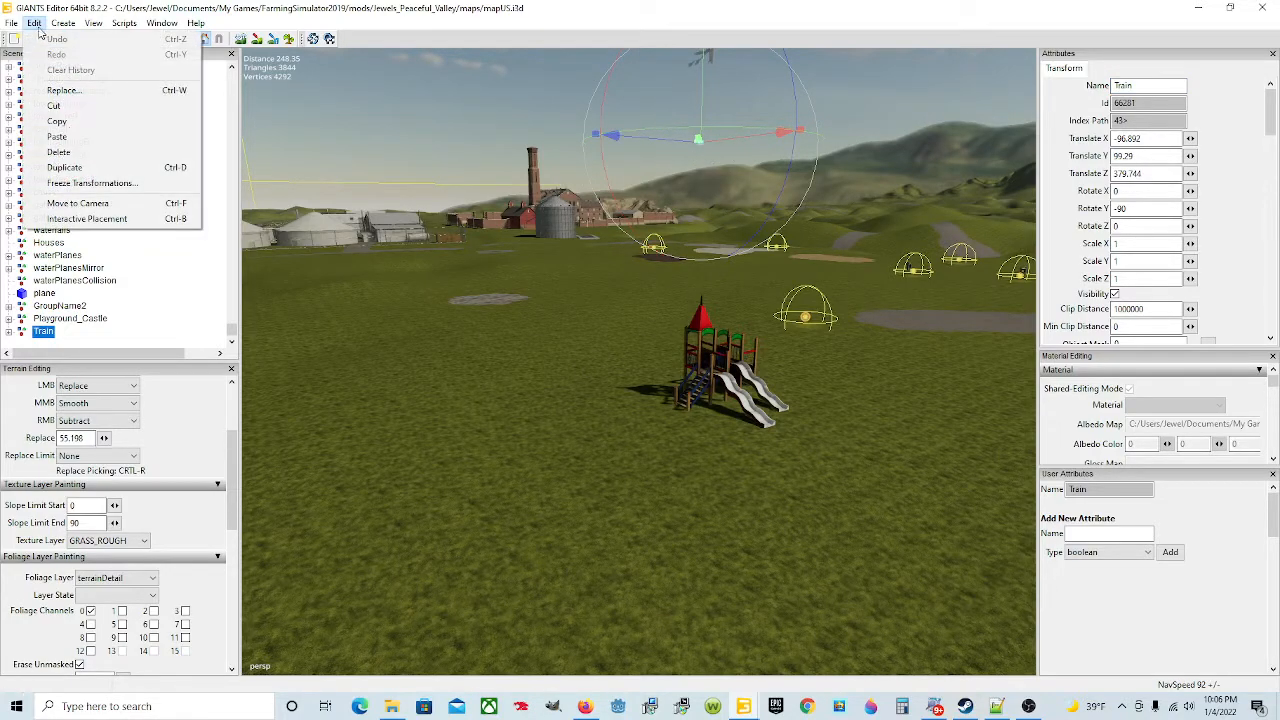
click(114, 222)
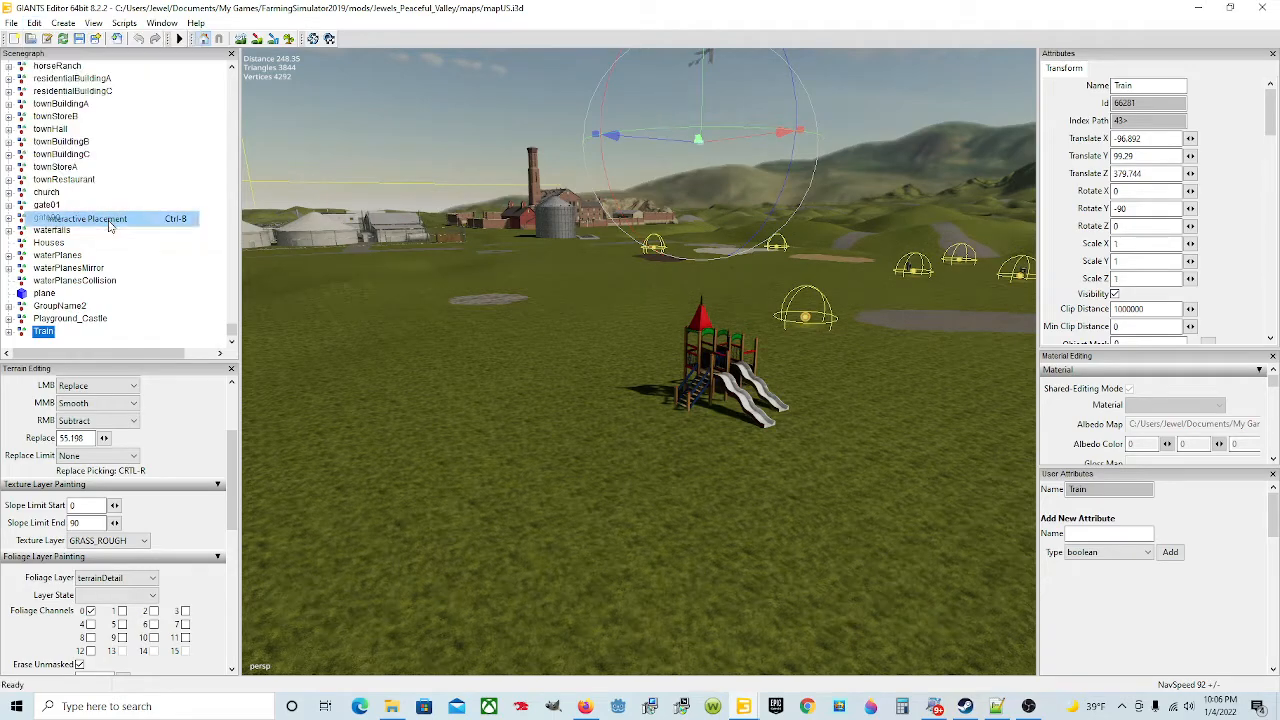
click(506, 455)
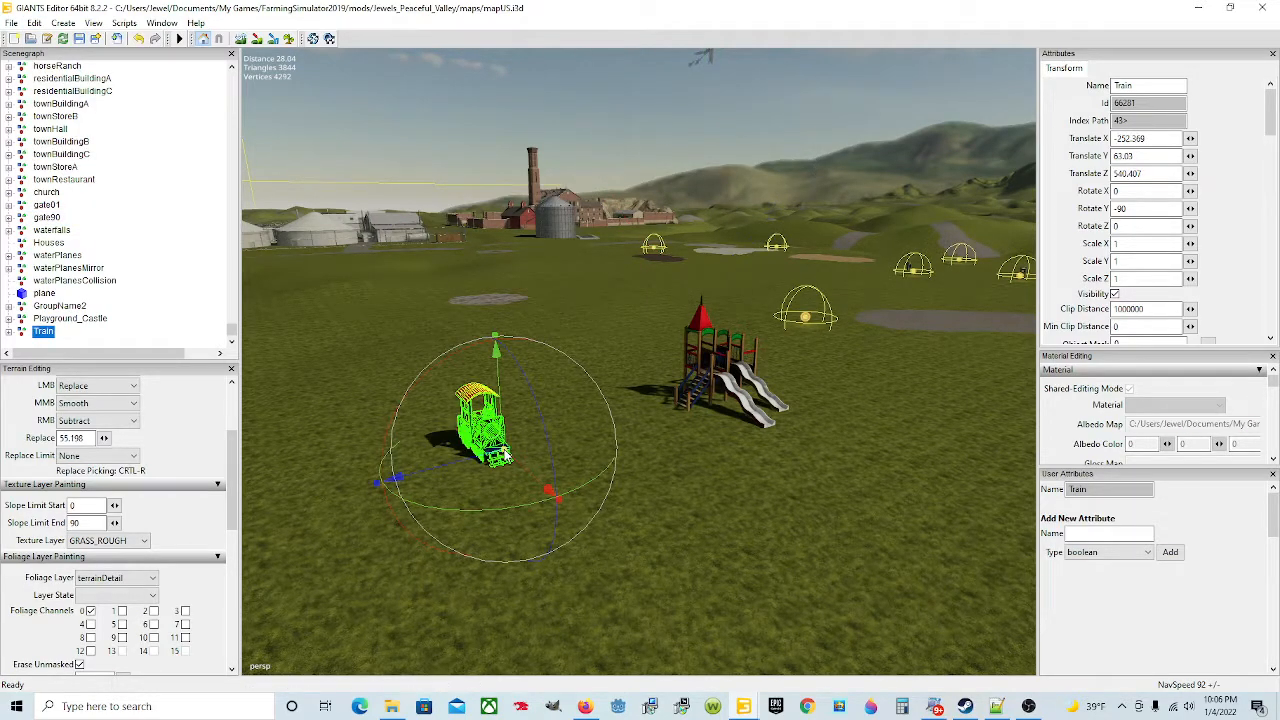
click(480, 477)
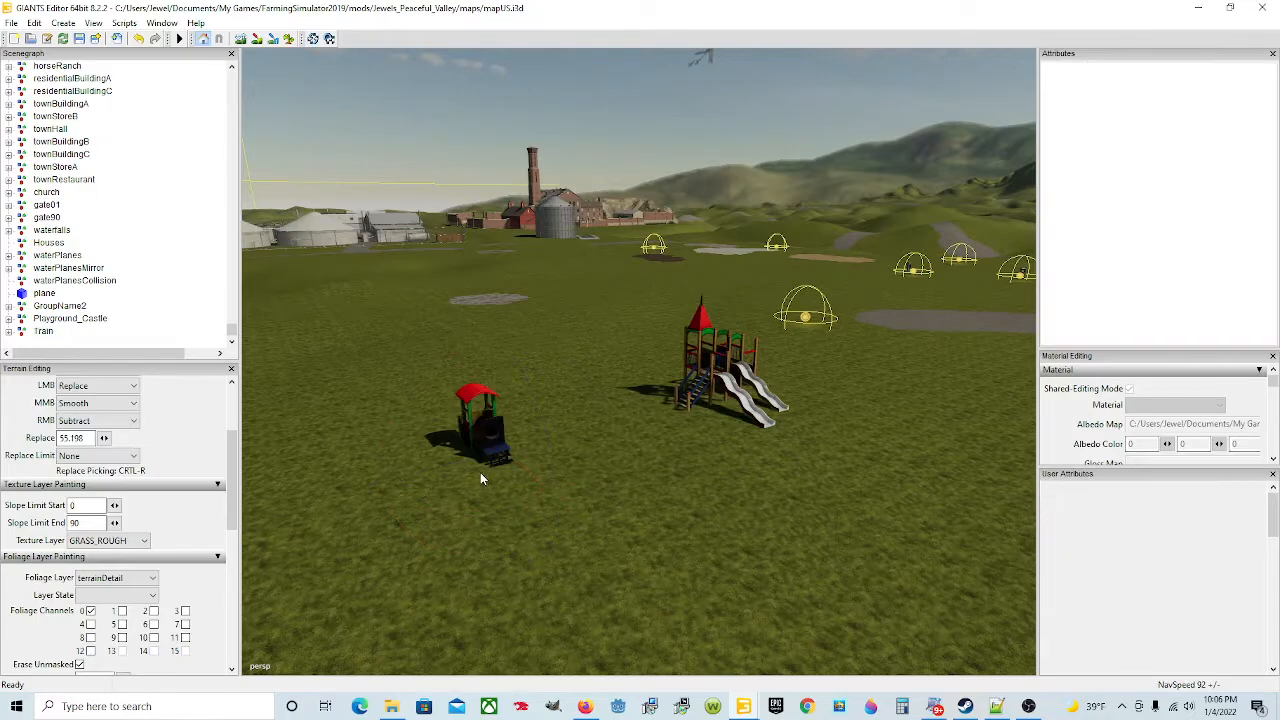
Step: Select the placed train's parent group Train in the scenegraph instead of its child mesh Train_0
alt+drag(624, 446, 723, 424)
scroll(568, 456, up, 2)
scroll(642, 447, up, 4)
click(575, 387)
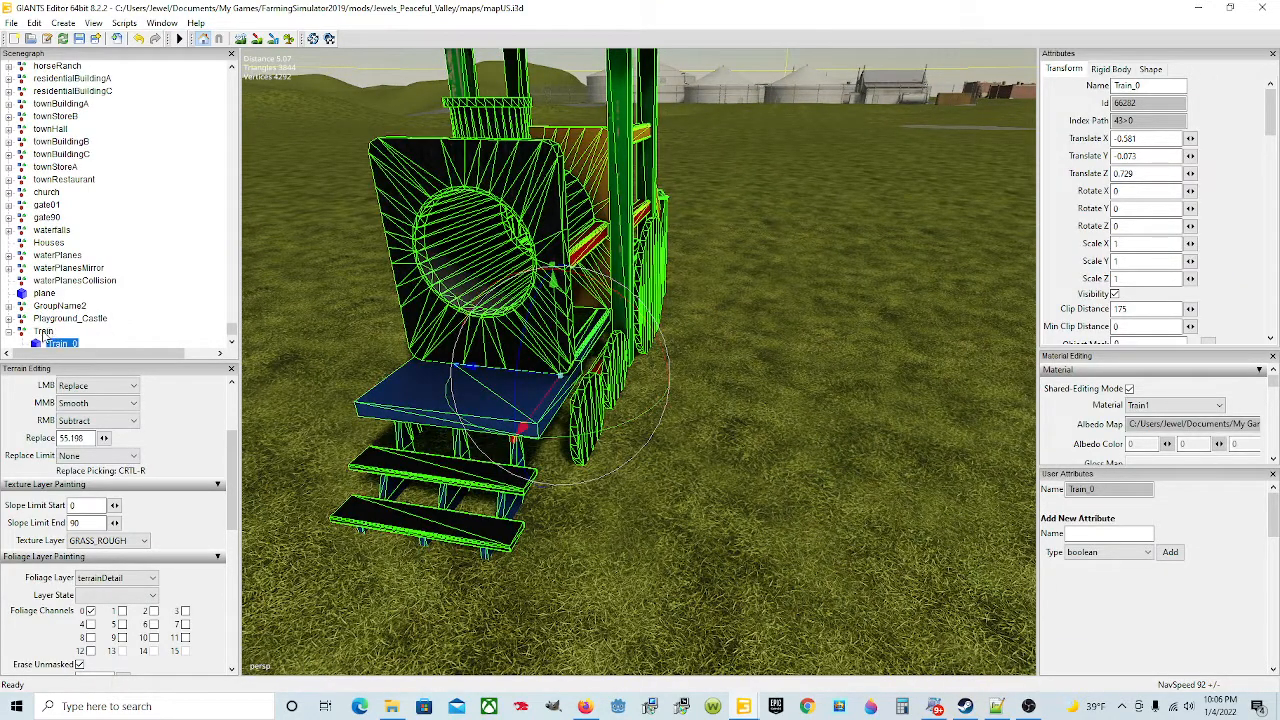
click(43, 340)
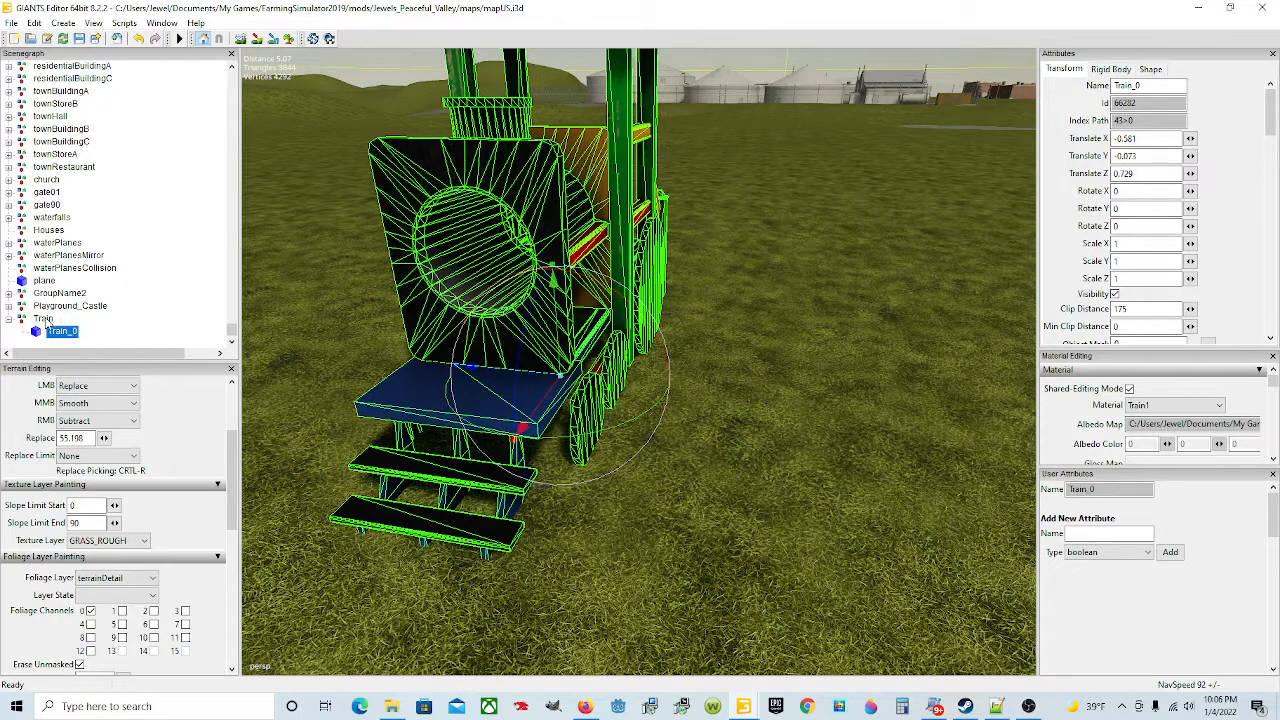
click(45, 318)
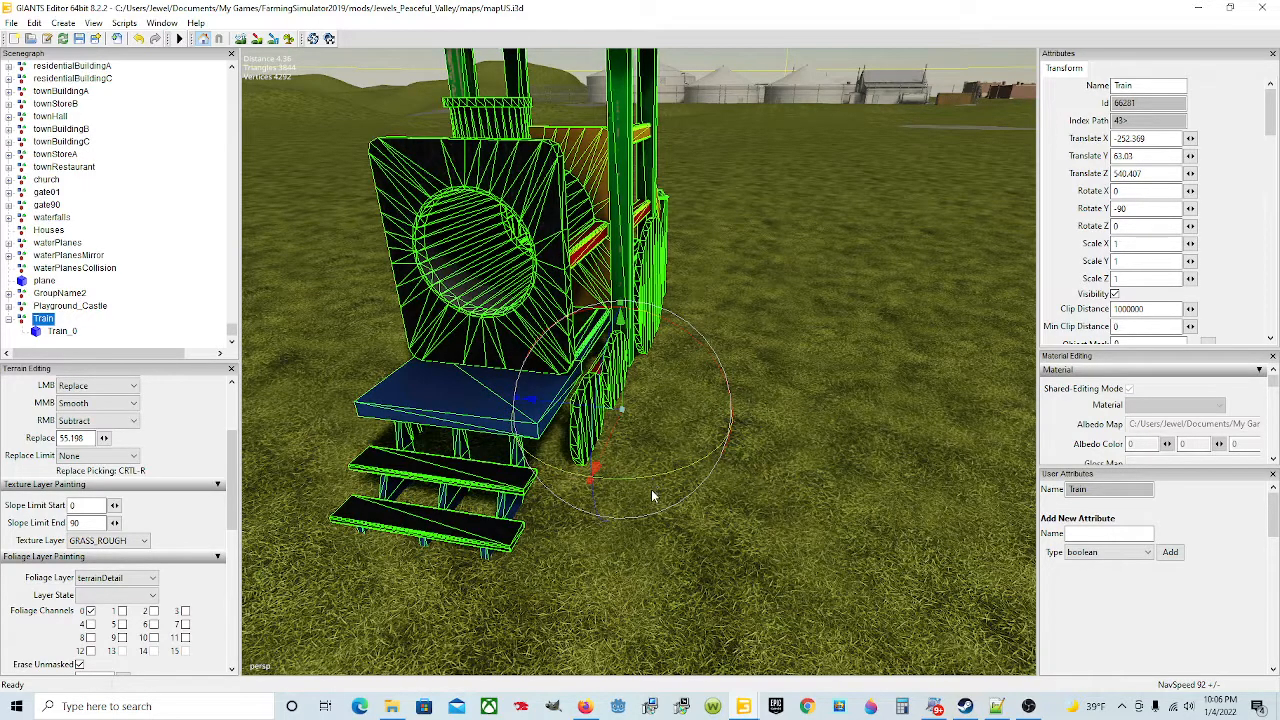
Step: Rotate the Train group about 45 degrees around its vertical axis and shift it to about X -252.98, Z 541.01
scroll(681, 438, up, 1)
scroll(699, 413, down, 1)
alt+drag(699, 413, 698, 427)
scroll(701, 428, up, 1)
scroll(701, 429, down, 1)
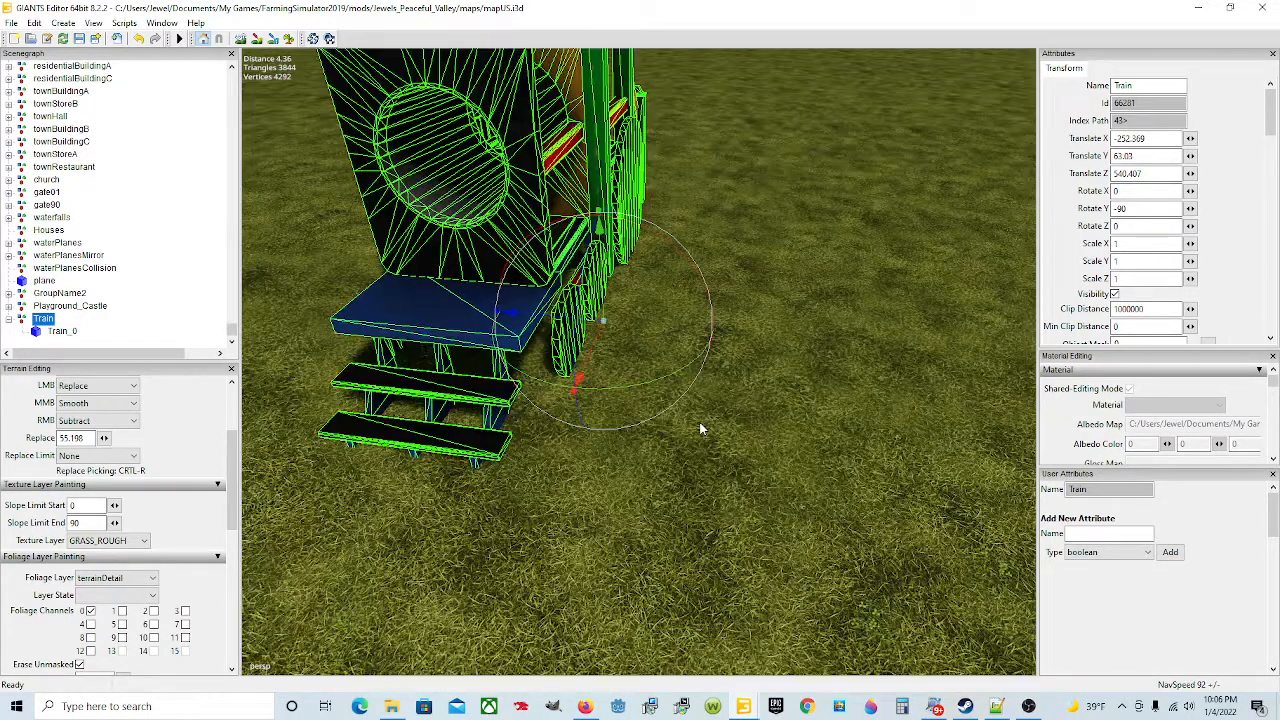
drag(649, 385, 407, 366)
drag(663, 322, 478, 386)
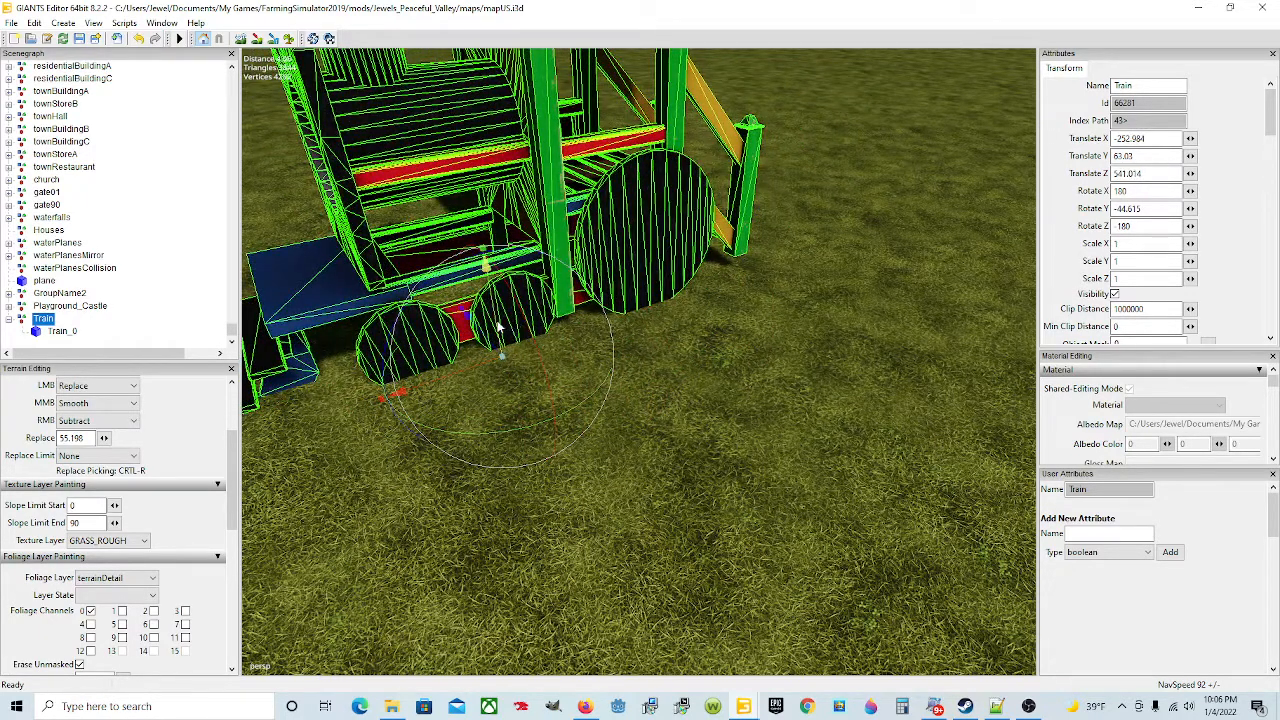
Step: Move the train to about X -252.67, Z 541.33, raise it to about Y 63.08, and check its rear posts against the ground
drag(480, 336, 523, 365)
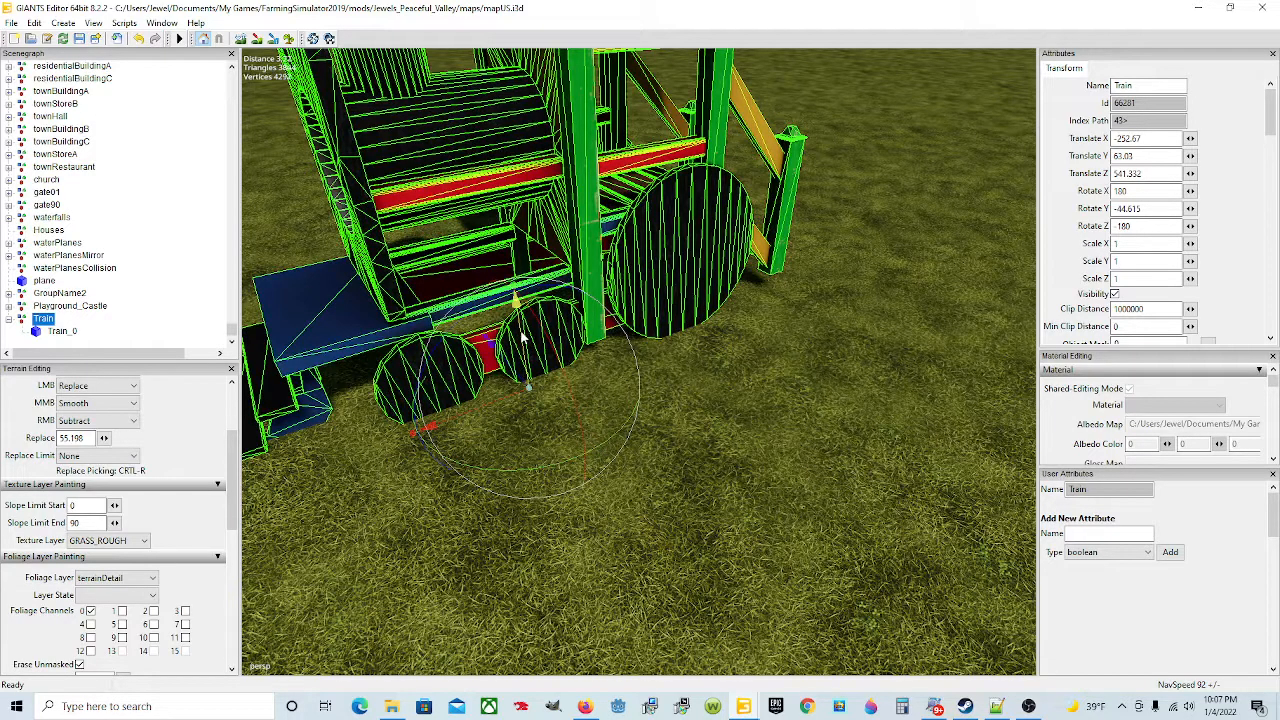
mouse_move(520, 338)
mouse_down()
mouse_move(518, 232)
mouse_move(528, 325)
mouse_move(527, 240)
mouse_move(535, 305)
mouse_move(528, 342)
mouse_up()
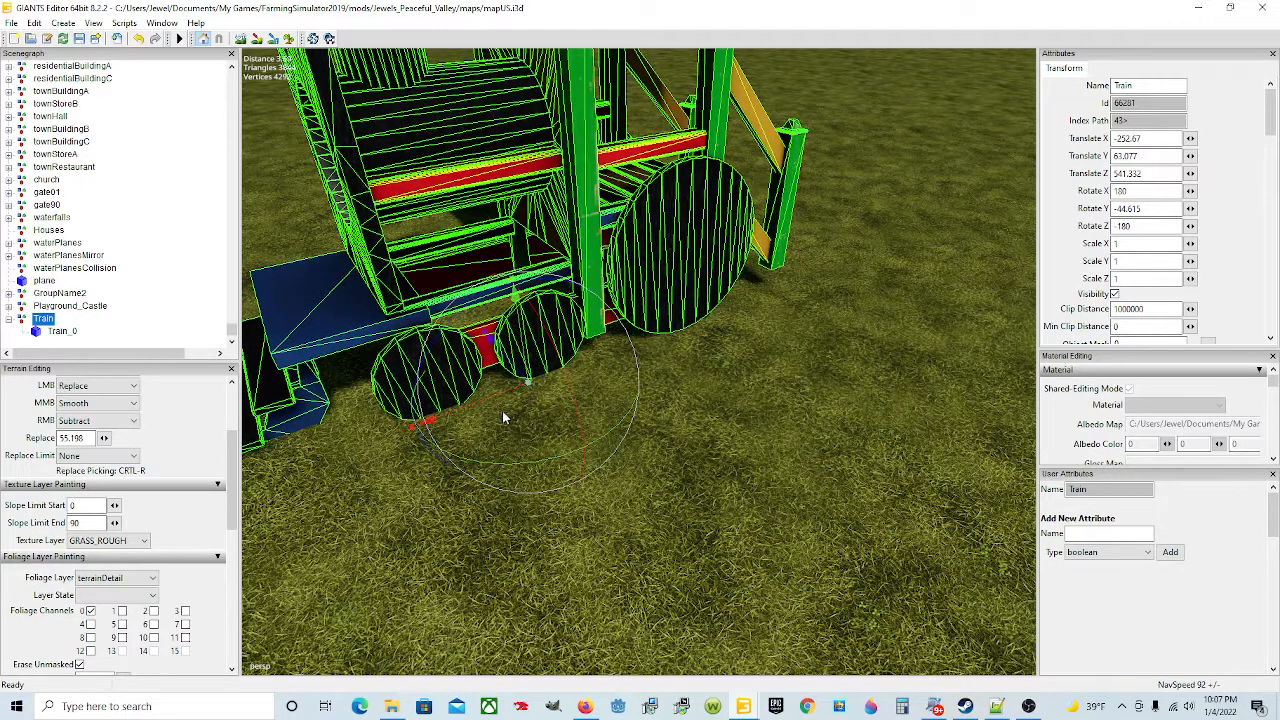
alt+drag(459, 462, 447, 430)
scroll(589, 407, up, 2)
scroll(585, 404, down, 1)
scroll(443, 430, down, 1)
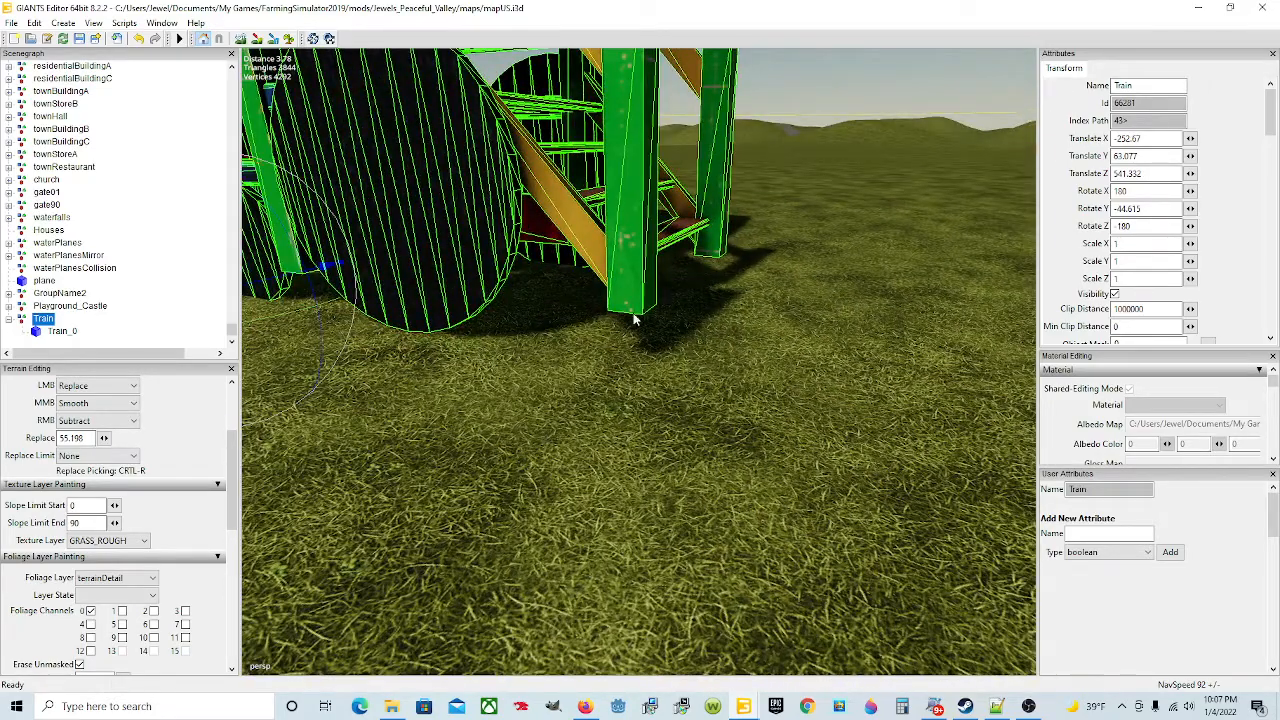
alt+drag(667, 375, 683, 358)
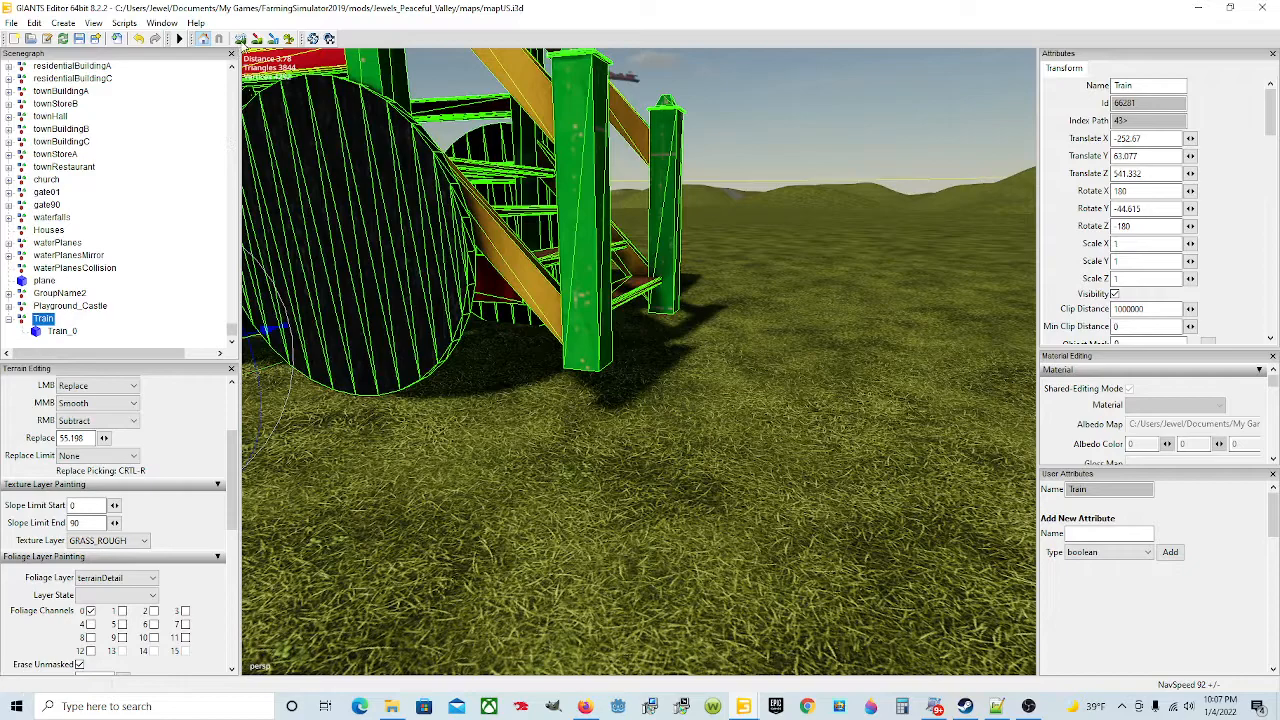
Step: Activate terrain sculpting and set the brush's LMB and MMB actions to Add
click(244, 40)
click(100, 402)
click(97, 397)
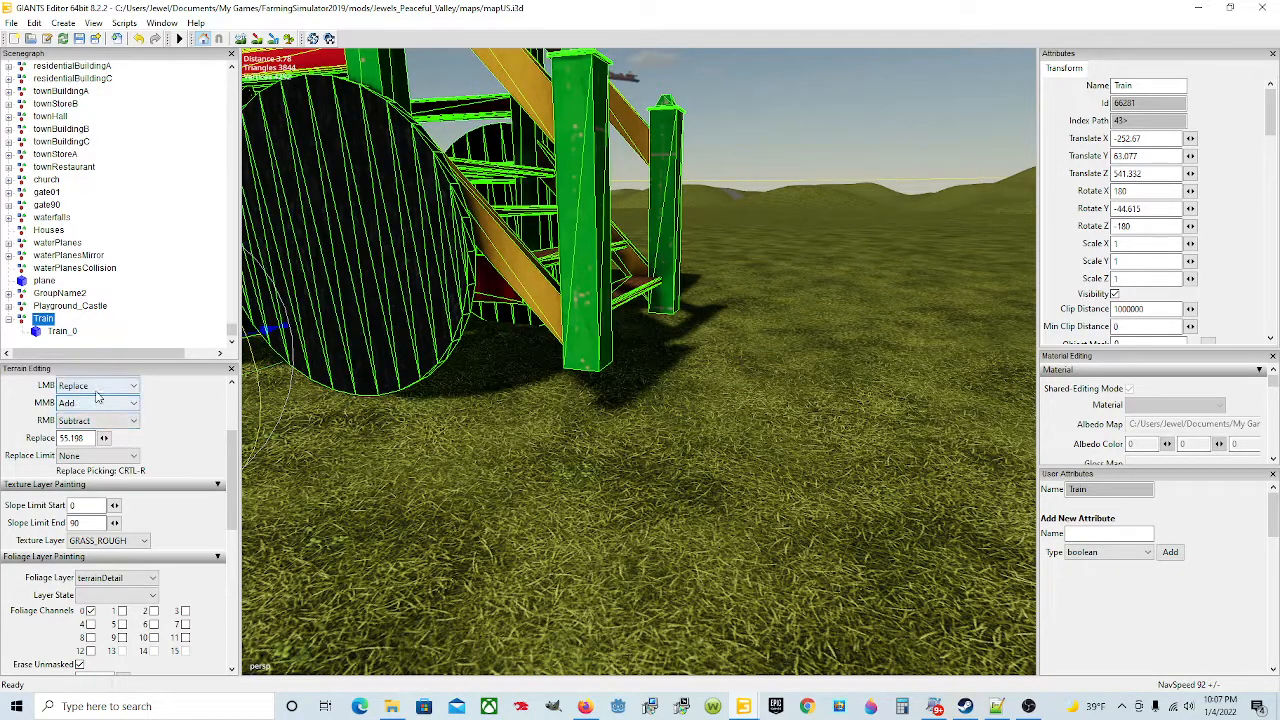
scroll(96, 391, up, 1)
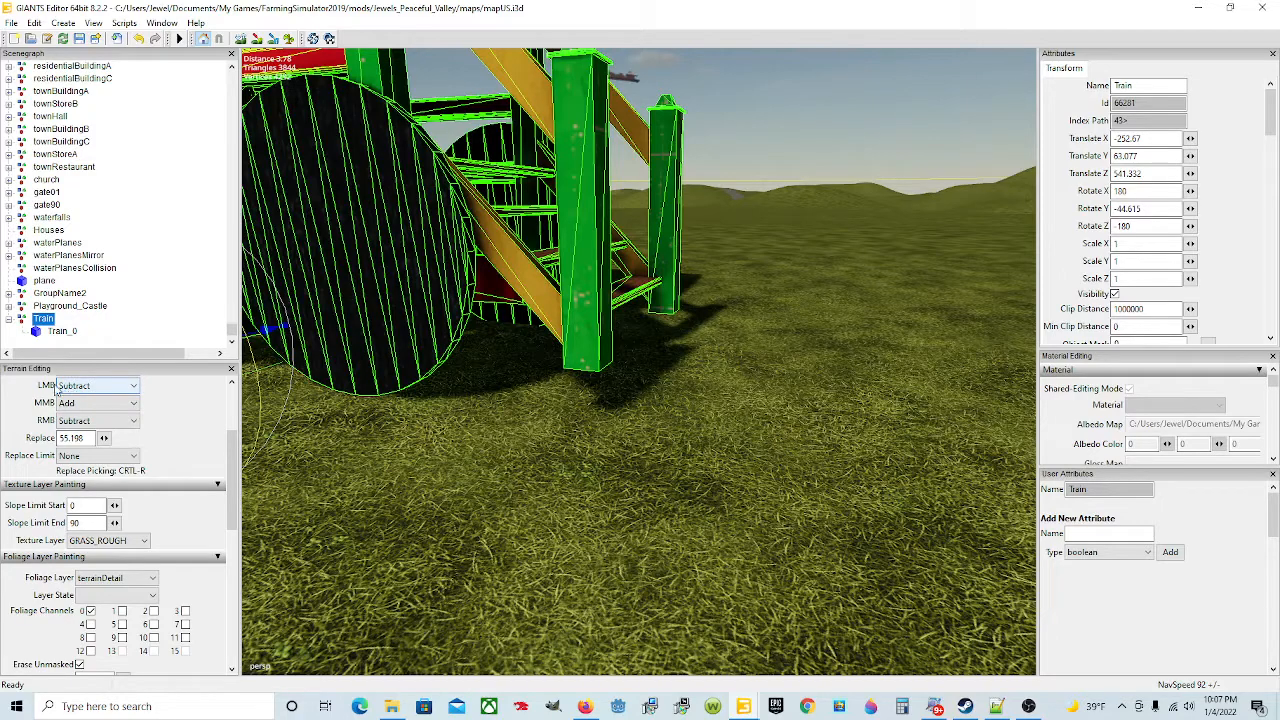
click(105, 388)
click(100, 400)
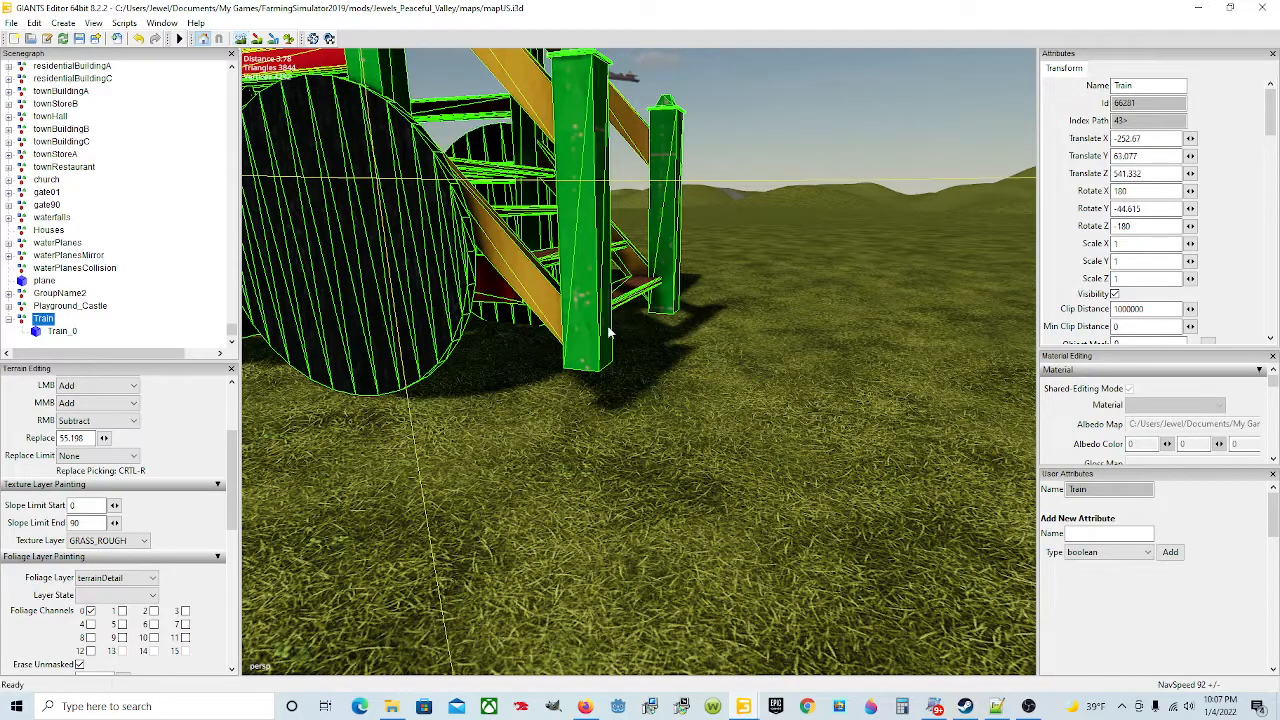
key(f)
alt+drag(435, 424, 751, 423)
scroll(822, 423, down, 5)
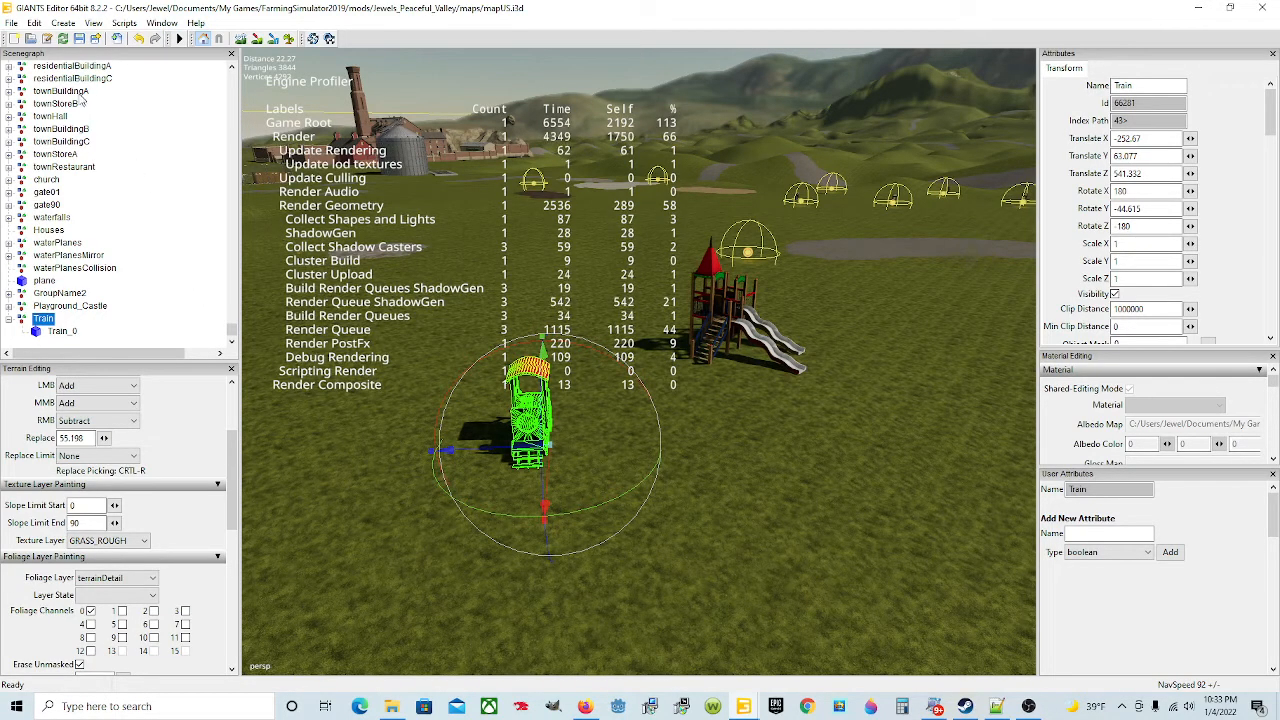
click(35, 24)
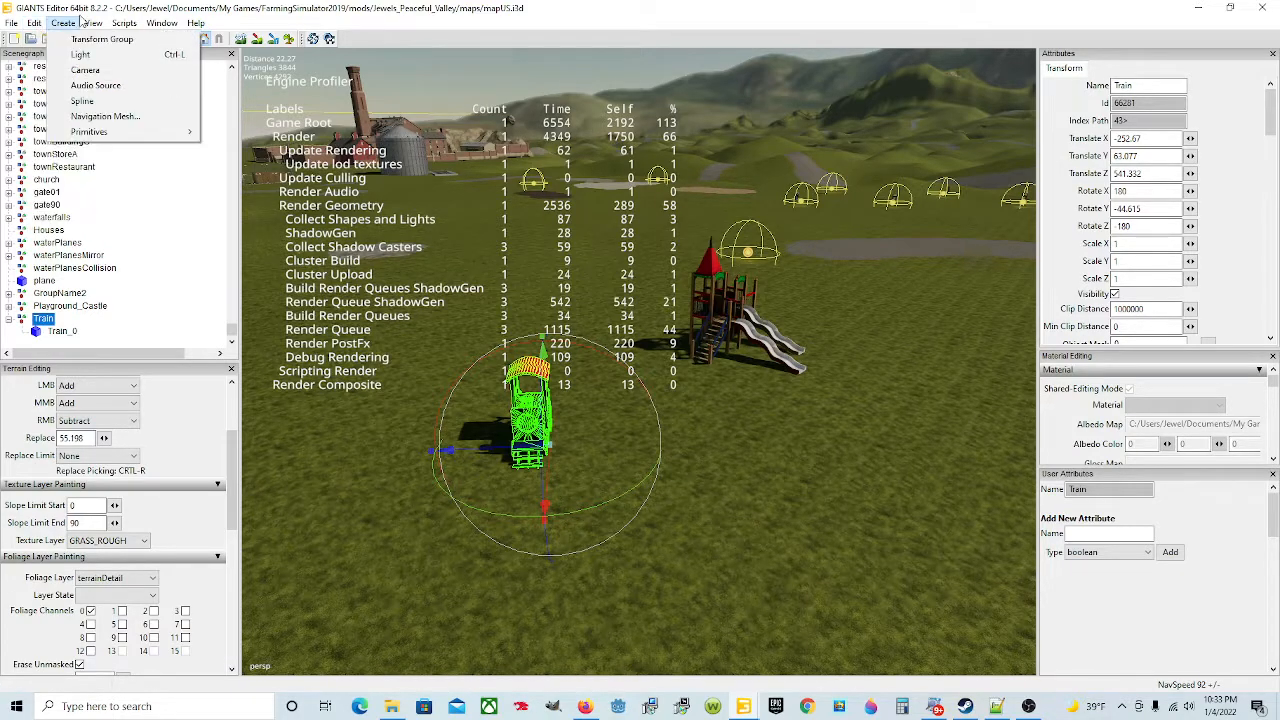
mouse_move(93, 23)
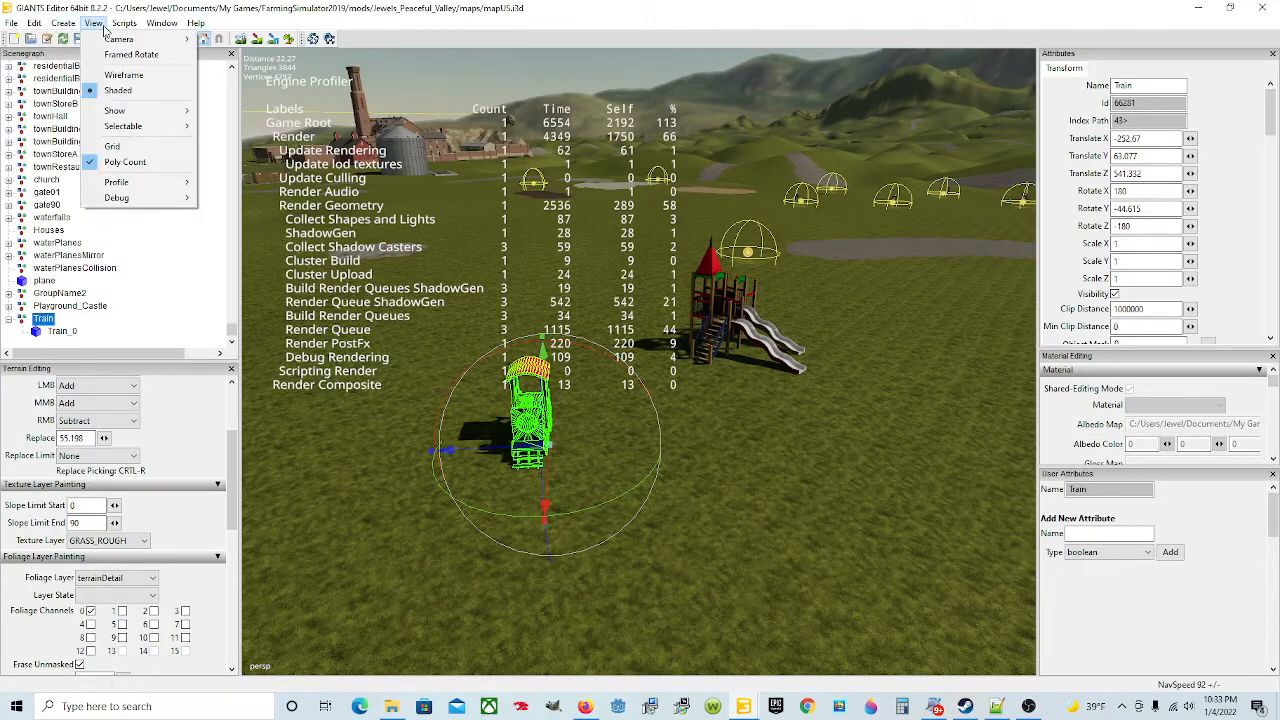
click(400, 34)
click(82, 39)
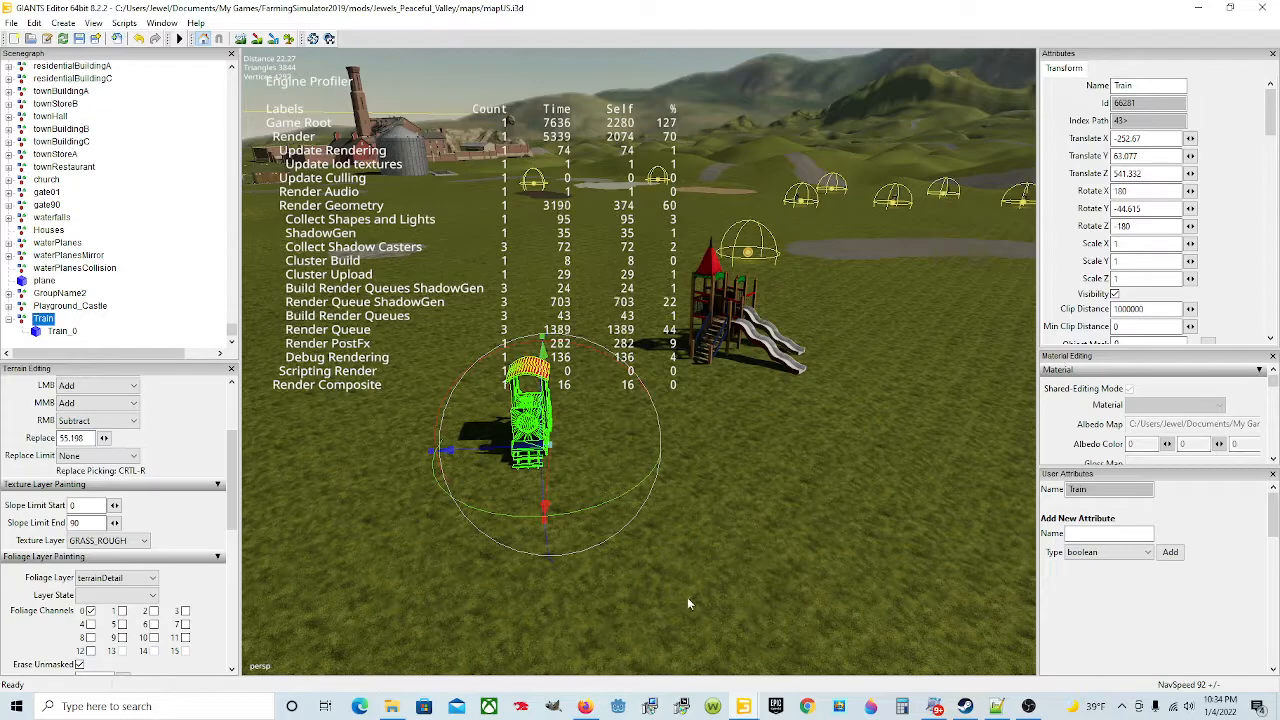
Step: Switch to the Chellington Valley map and select the red playground slide's Slide_0 object in the scenegraph
mouse_move(745, 706)
click(779, 634)
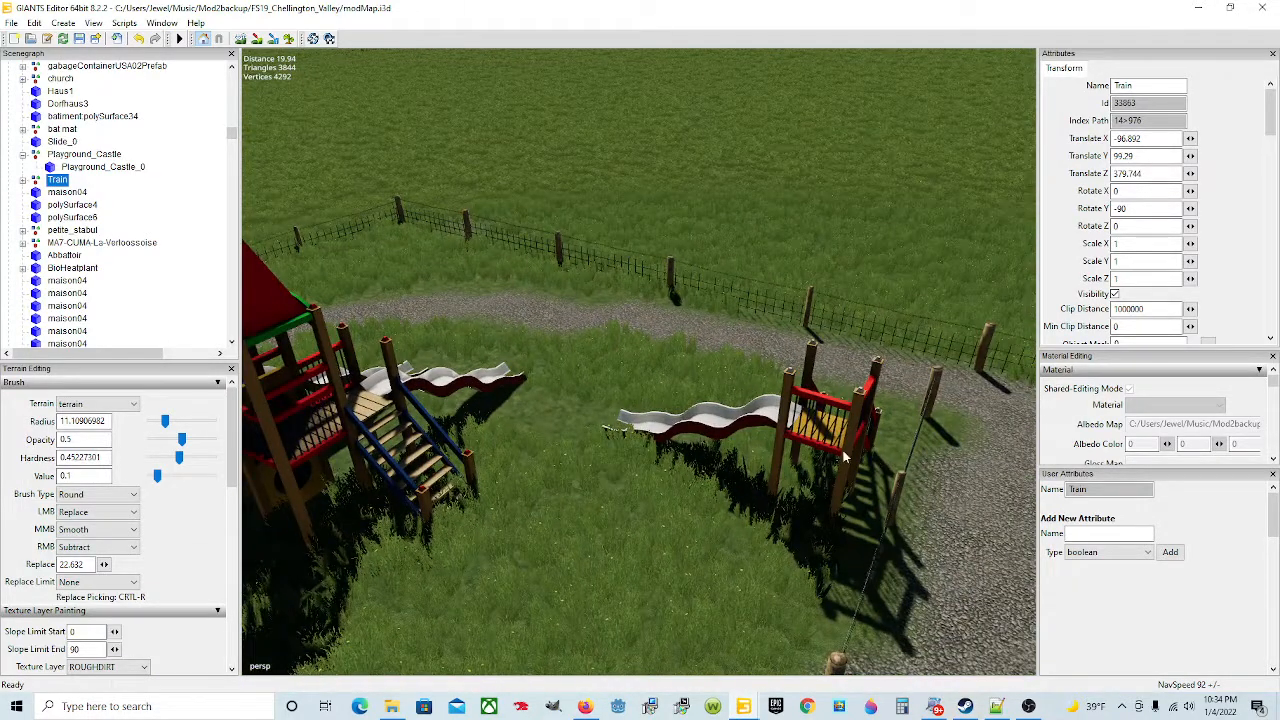
click(843, 452)
alt+drag(687, 506, 713, 467)
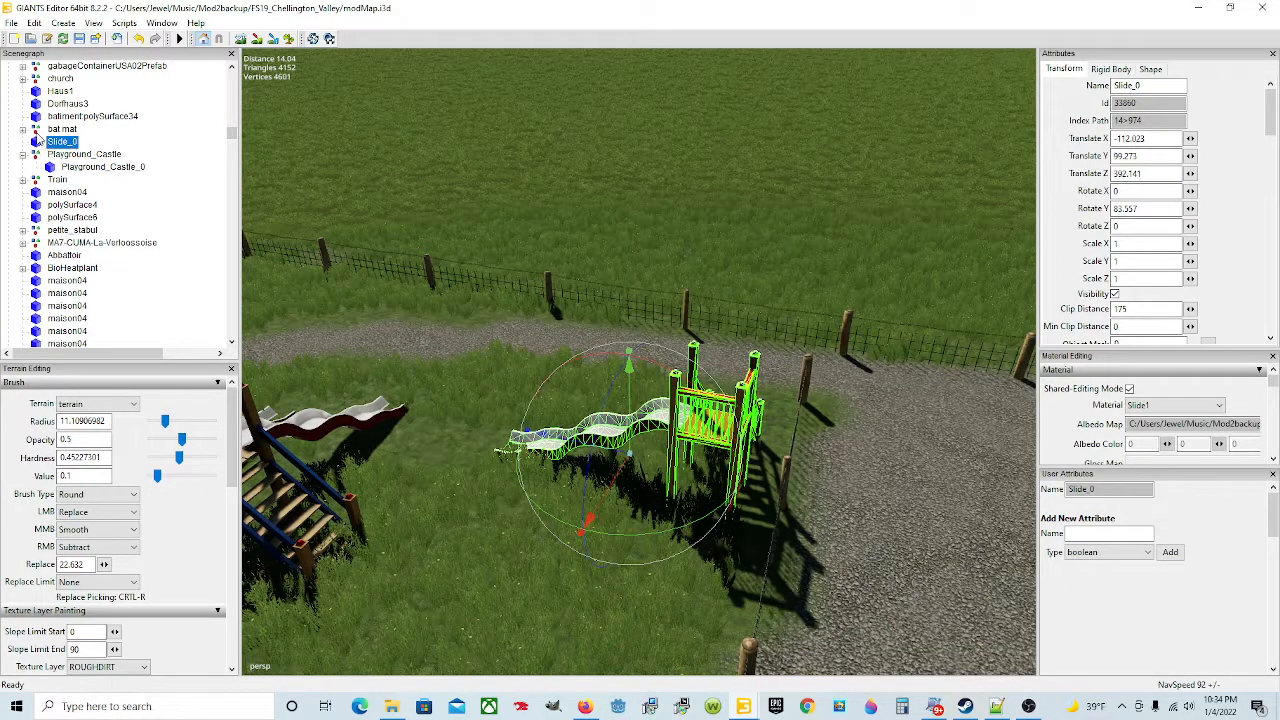
click(61, 130)
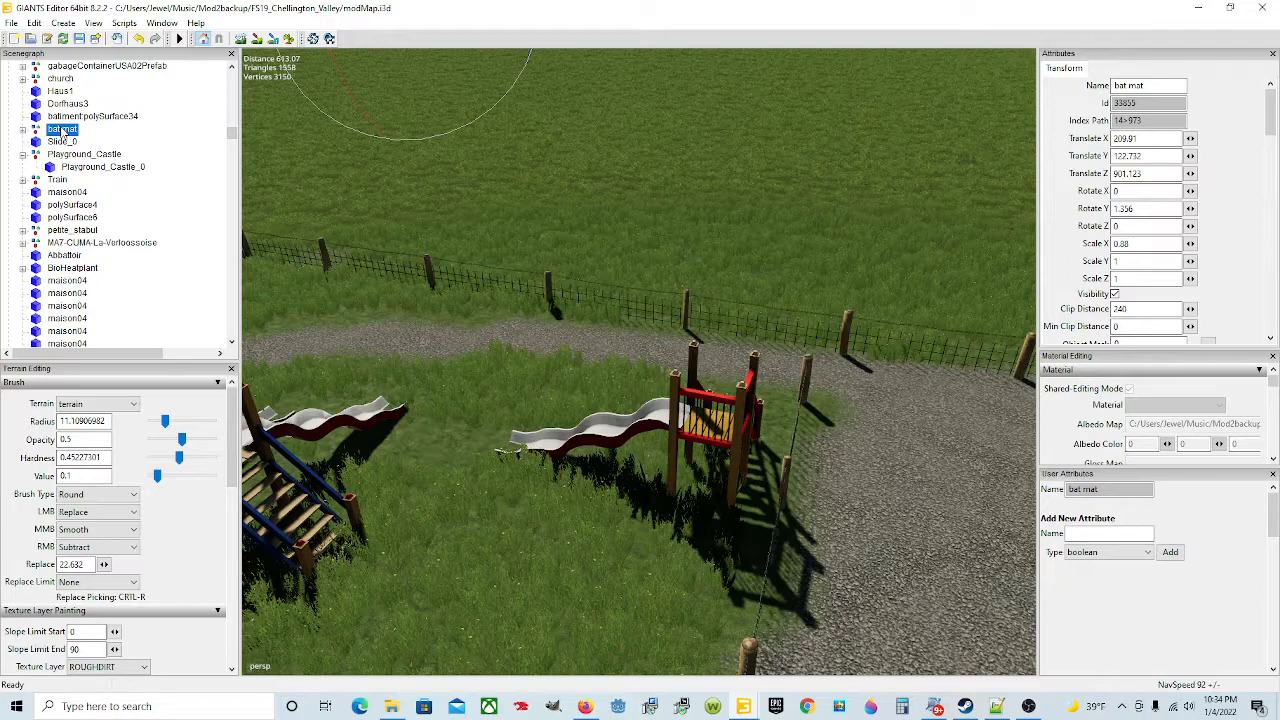
alt+drag(412, 233, 410, 296)
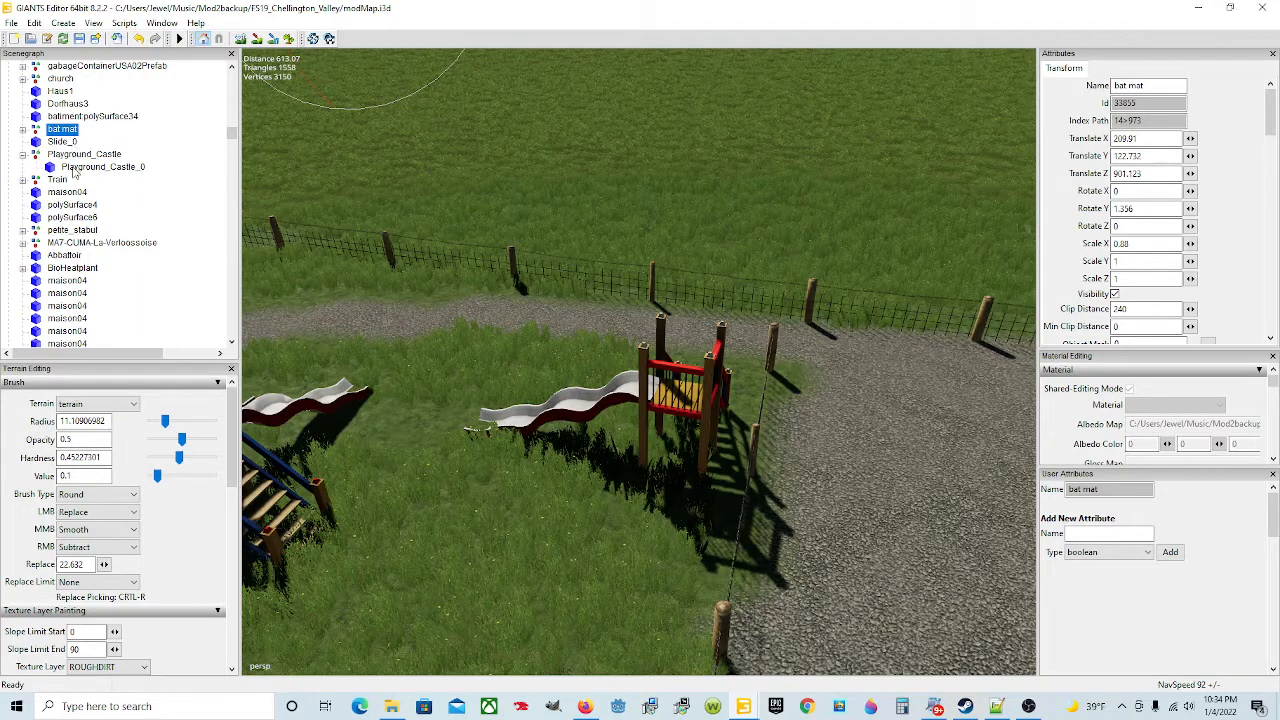
click(62, 142)
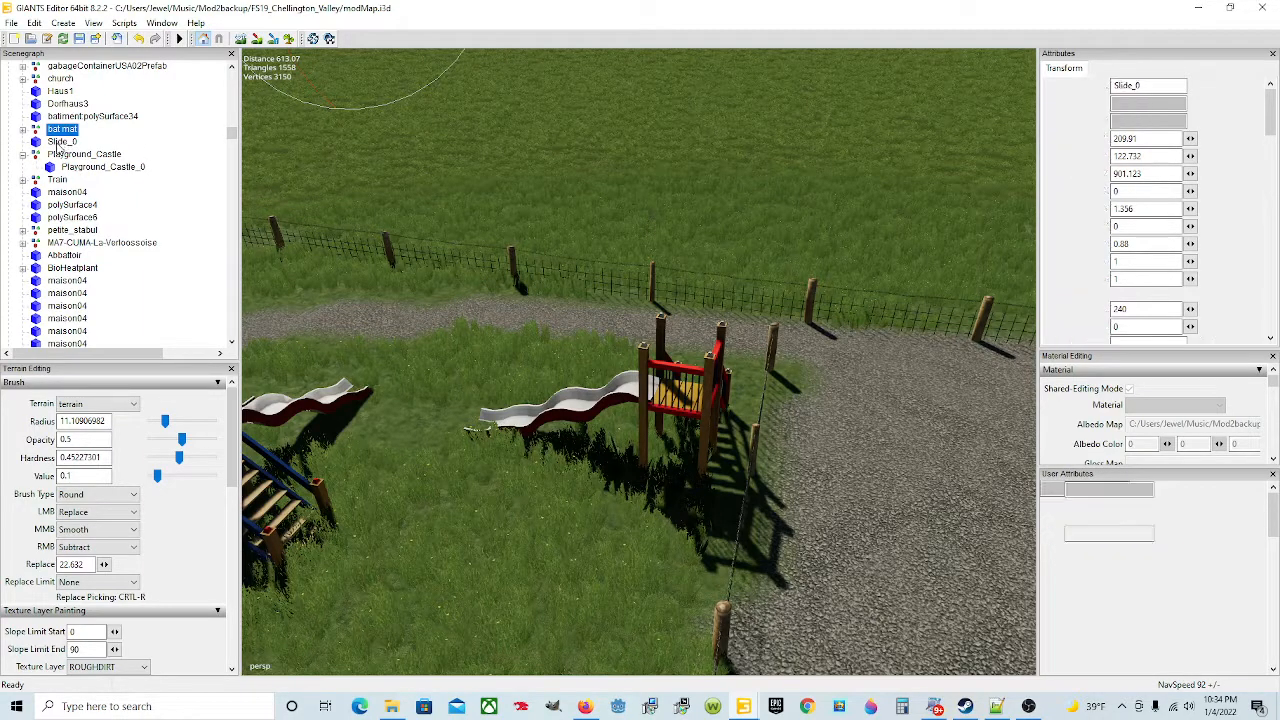
click(58, 130)
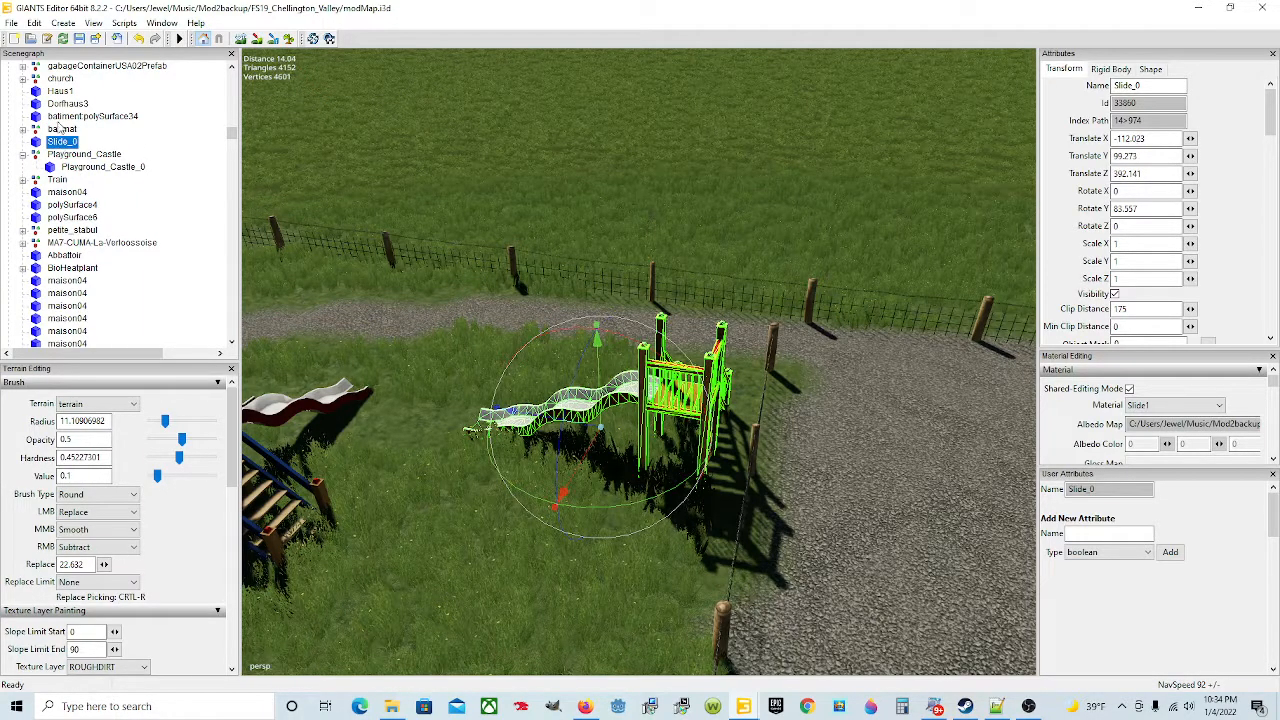
click(61, 142)
Step: Export the selected slide with files as Slide_0 into maps/Objects of Jewels_Peaceful_Valley, getting the parent directory structure and keeping game relative paths
click(11, 23)
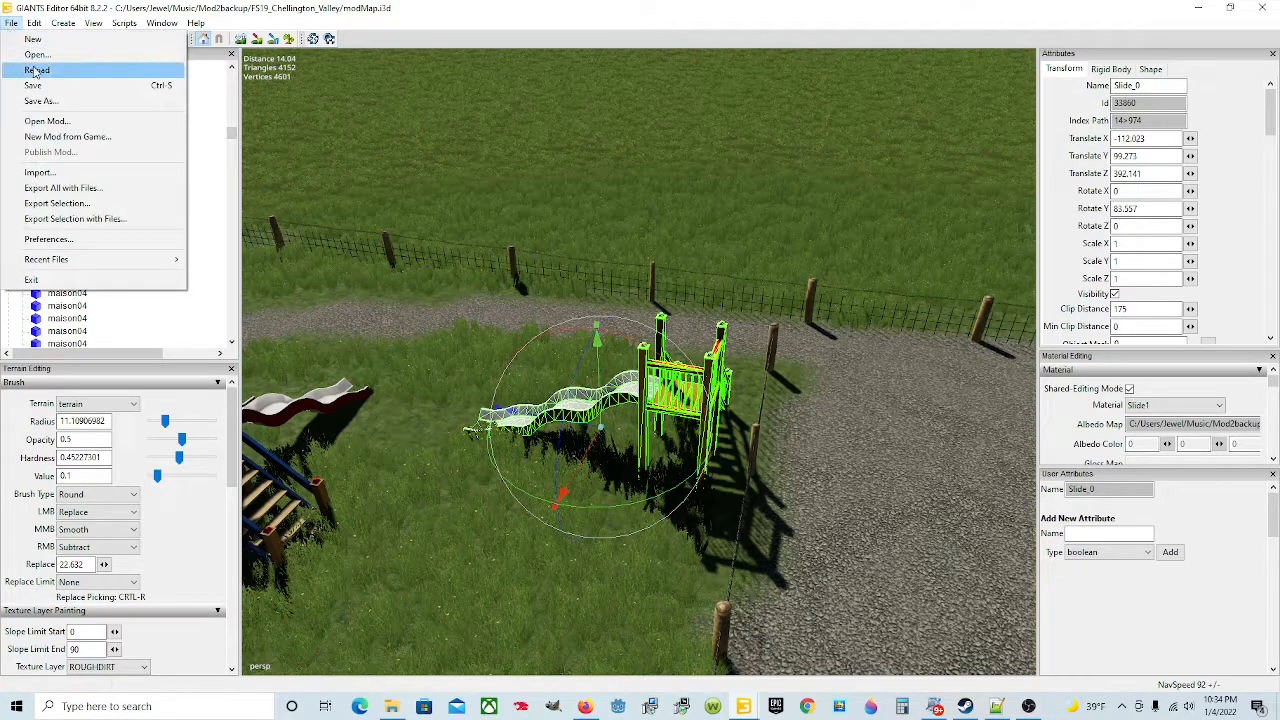
click(81, 219)
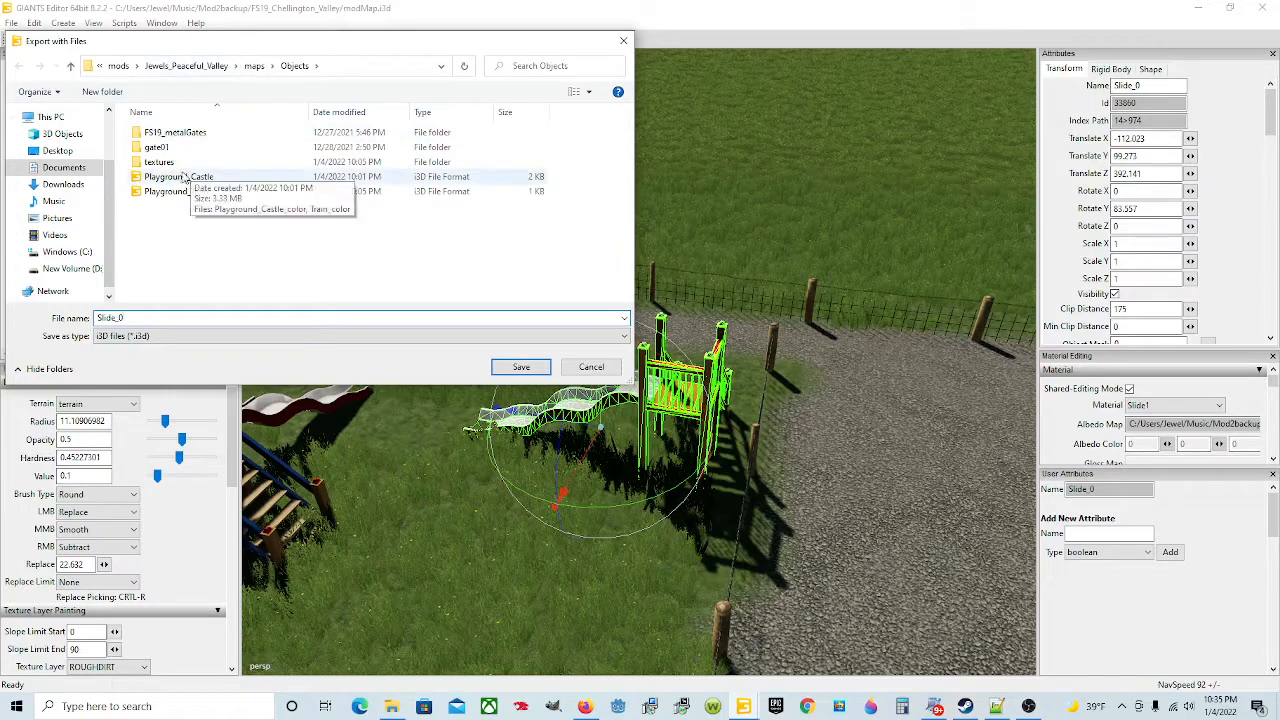
click(254, 66)
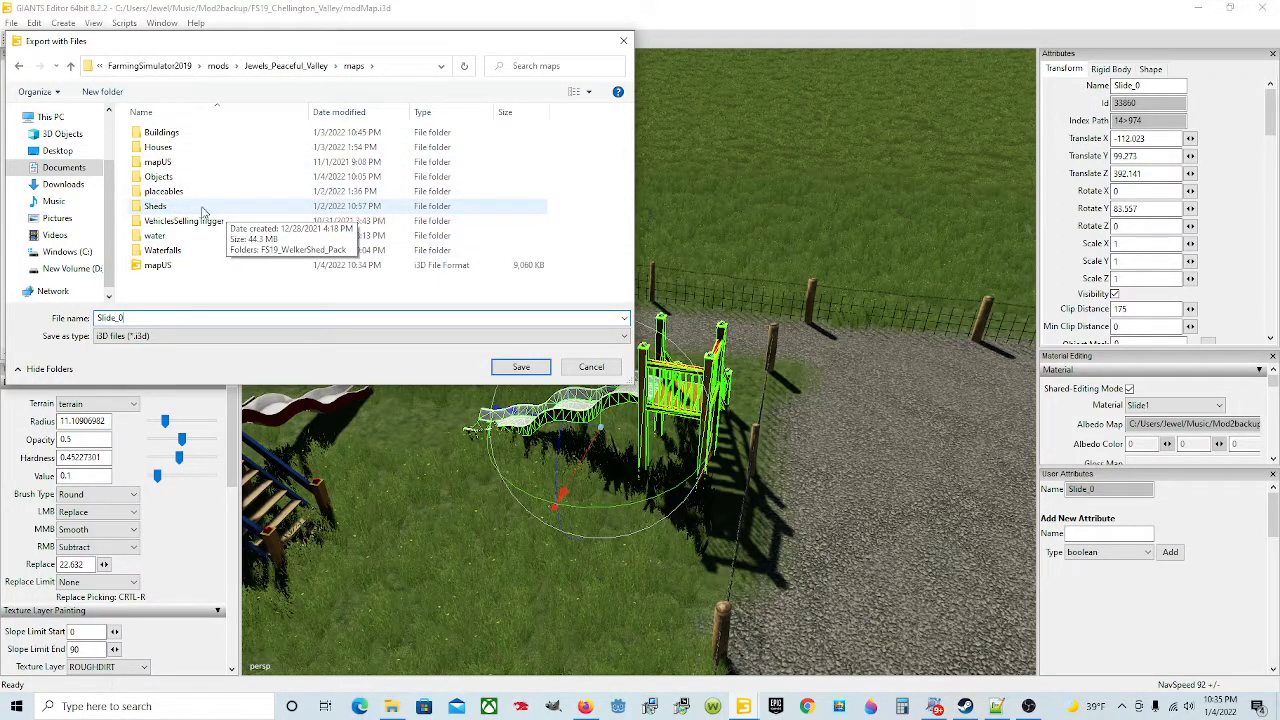
double_click(187, 180)
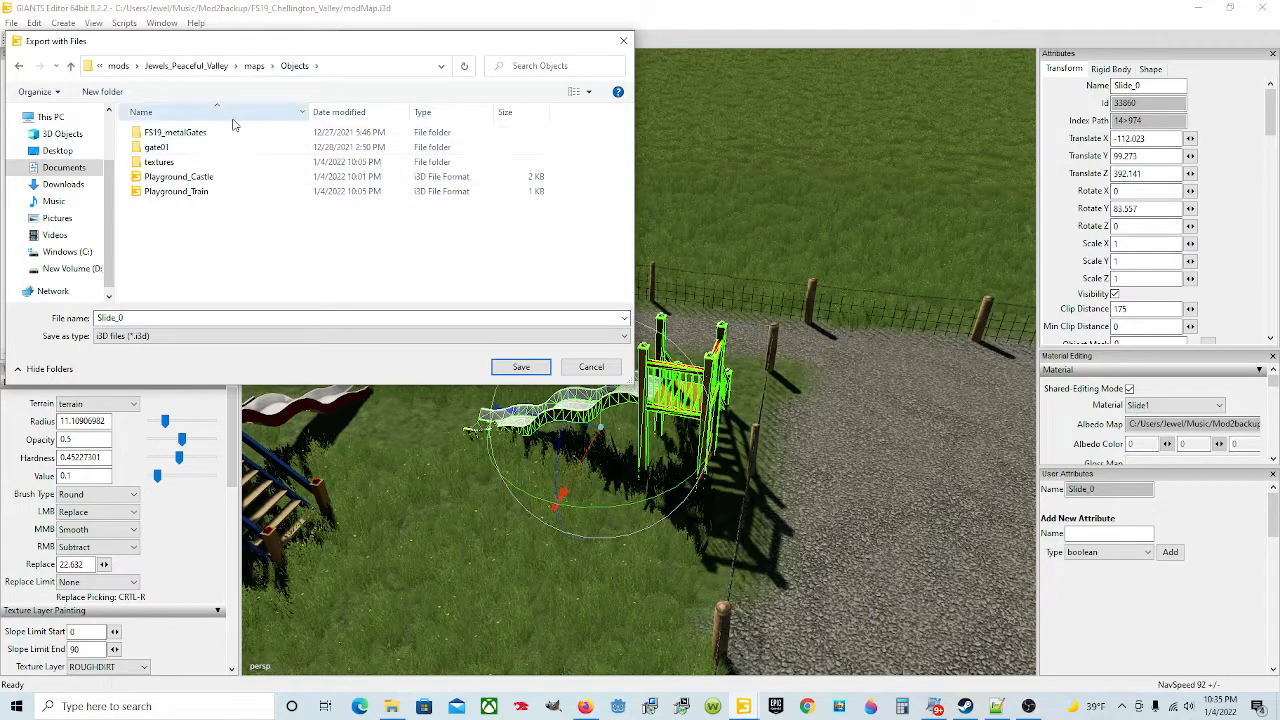
double_click(144, 318)
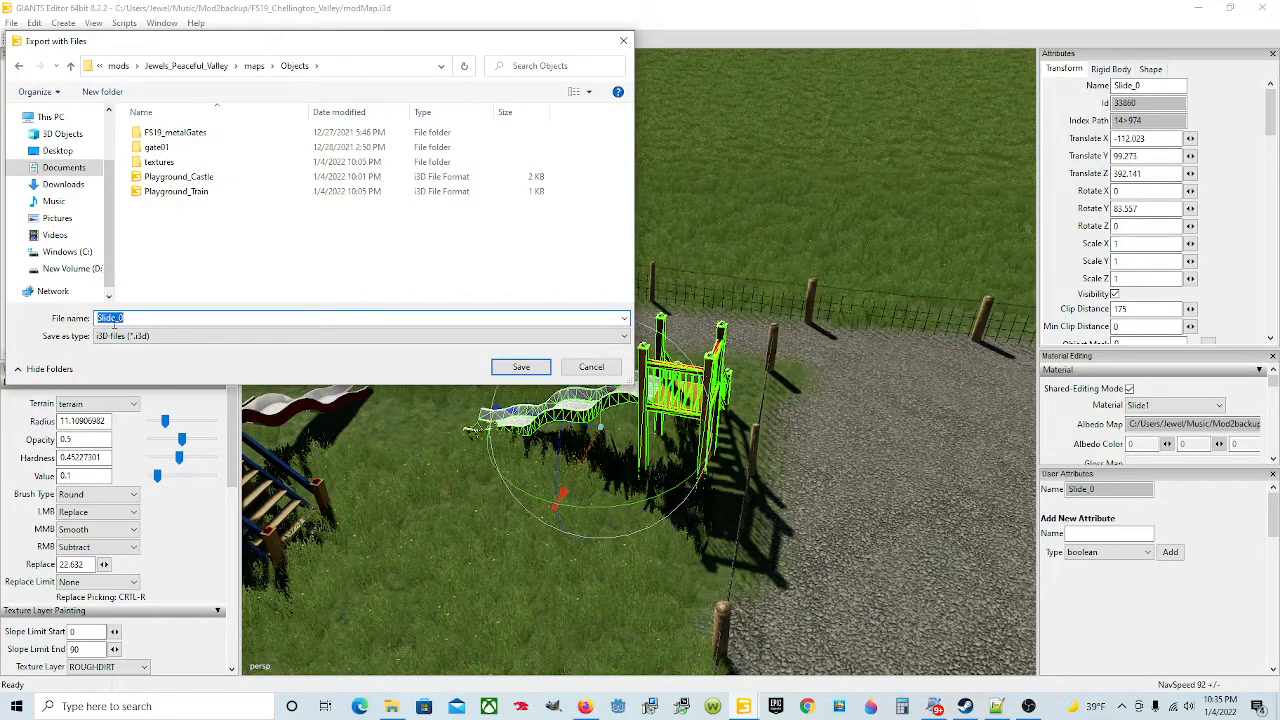
click(153, 319)
click(519, 366)
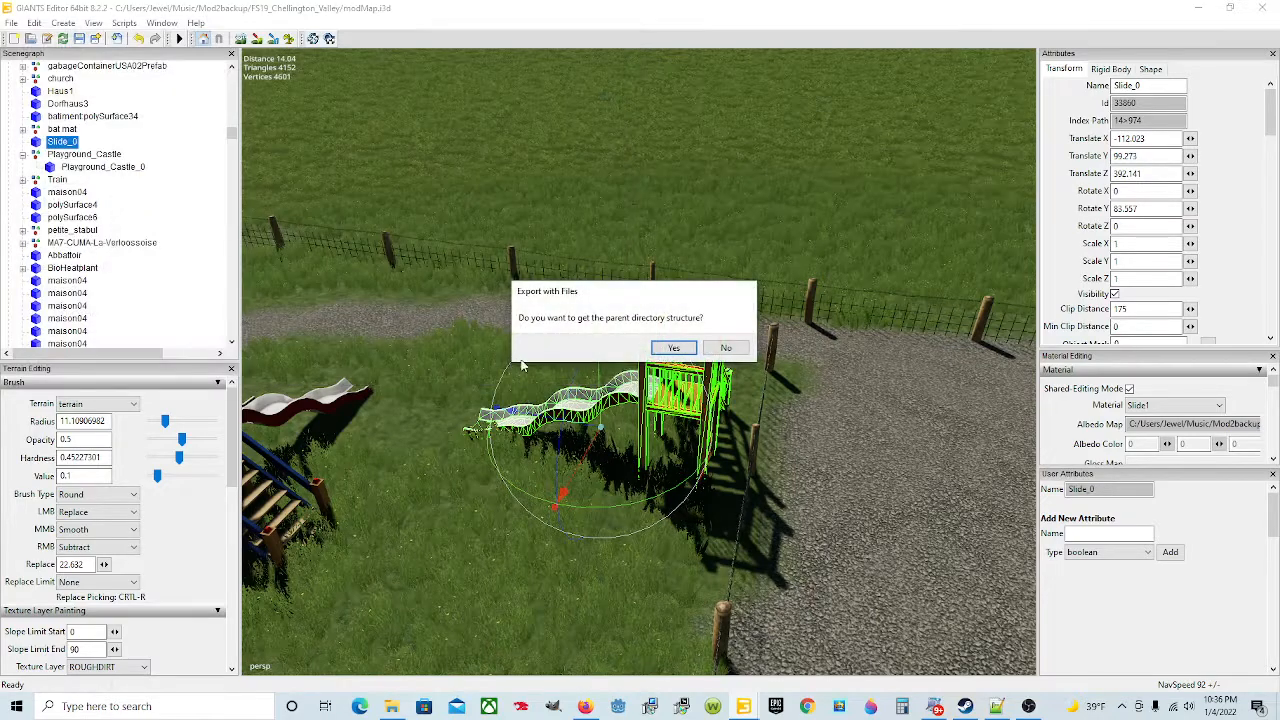
click(673, 349)
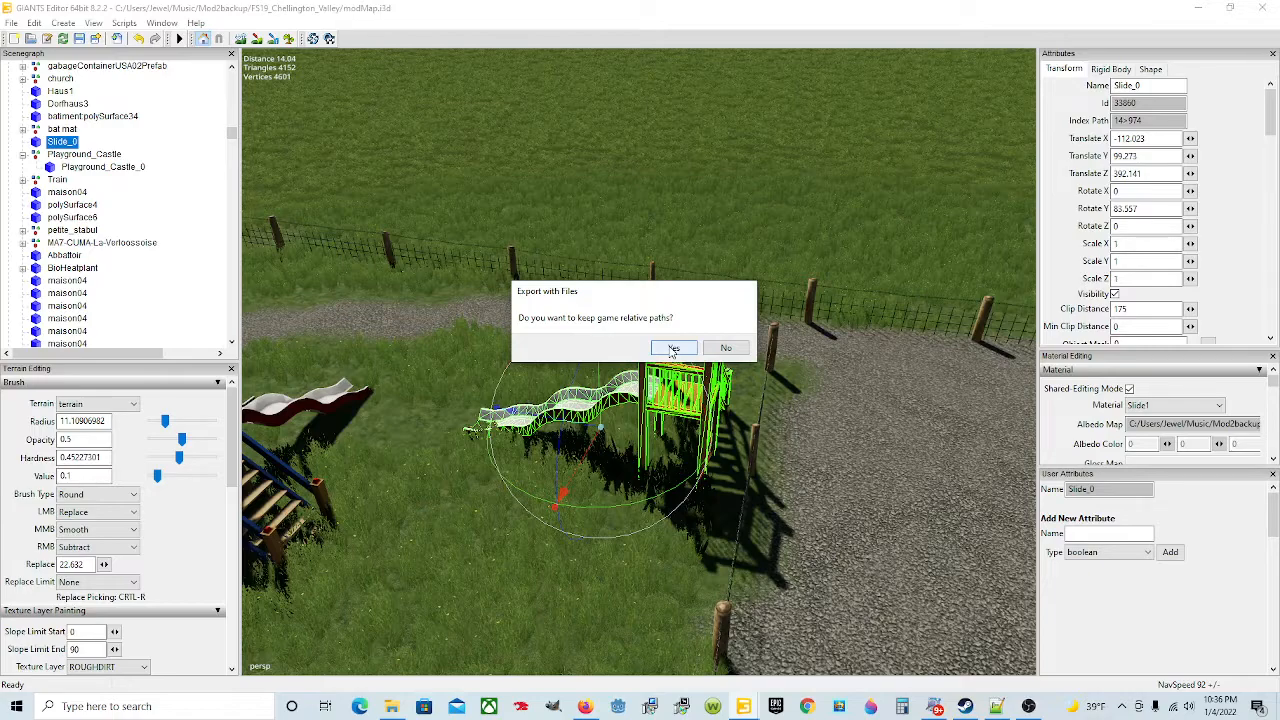
click(673, 348)
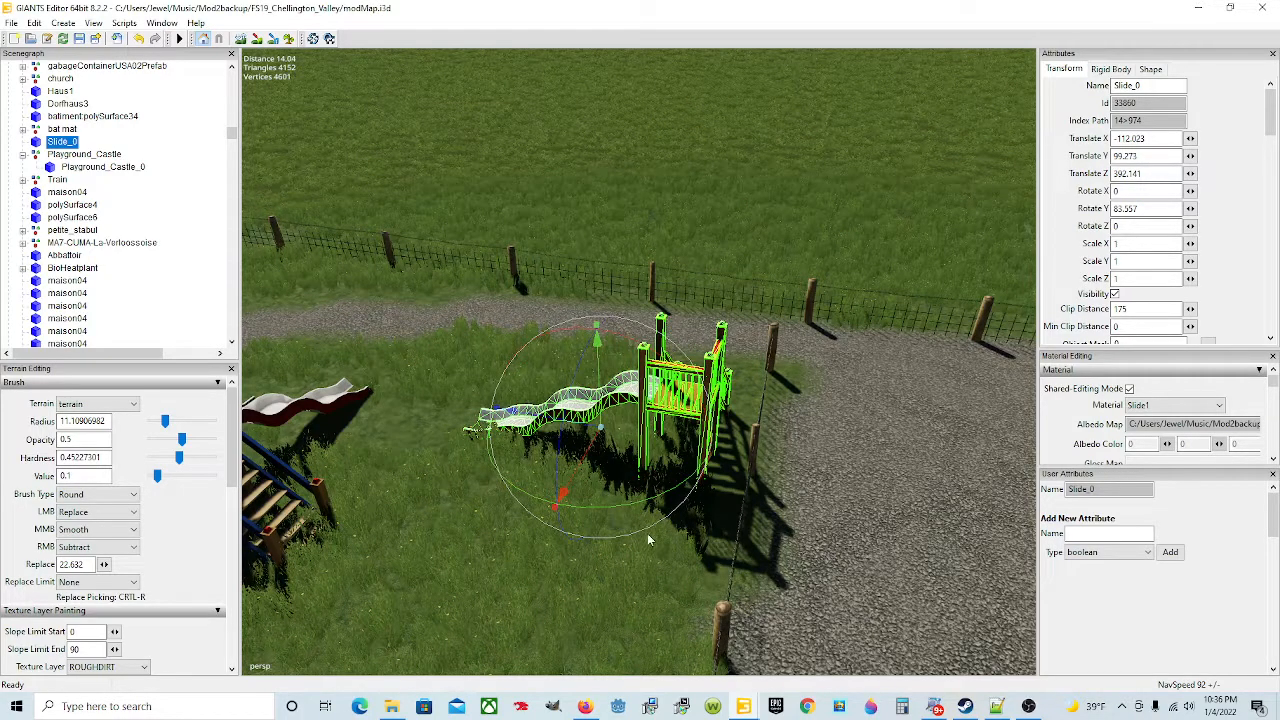
Step: Switch to the Jewels_Peaceful_Valley map and import Slide_0 from its maps/Objects folder
mouse_move(740, 702)
click(687, 668)
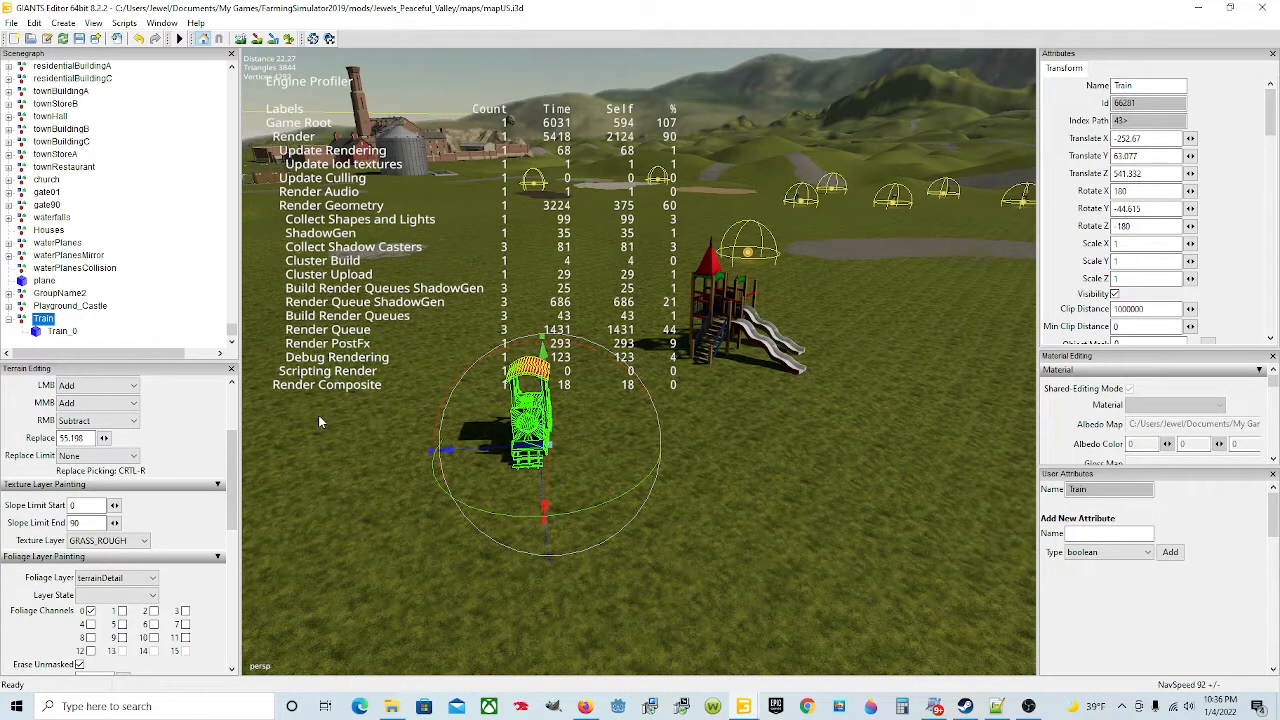
click(11, 23)
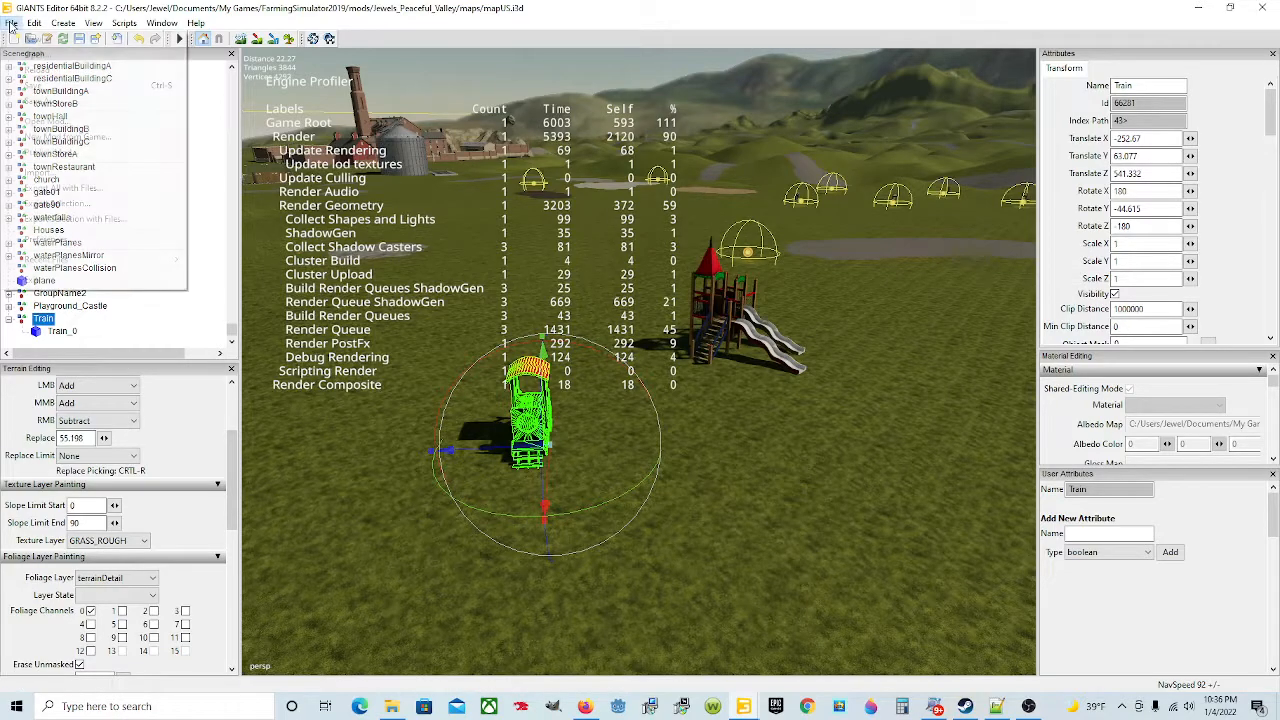
click(70, 170)
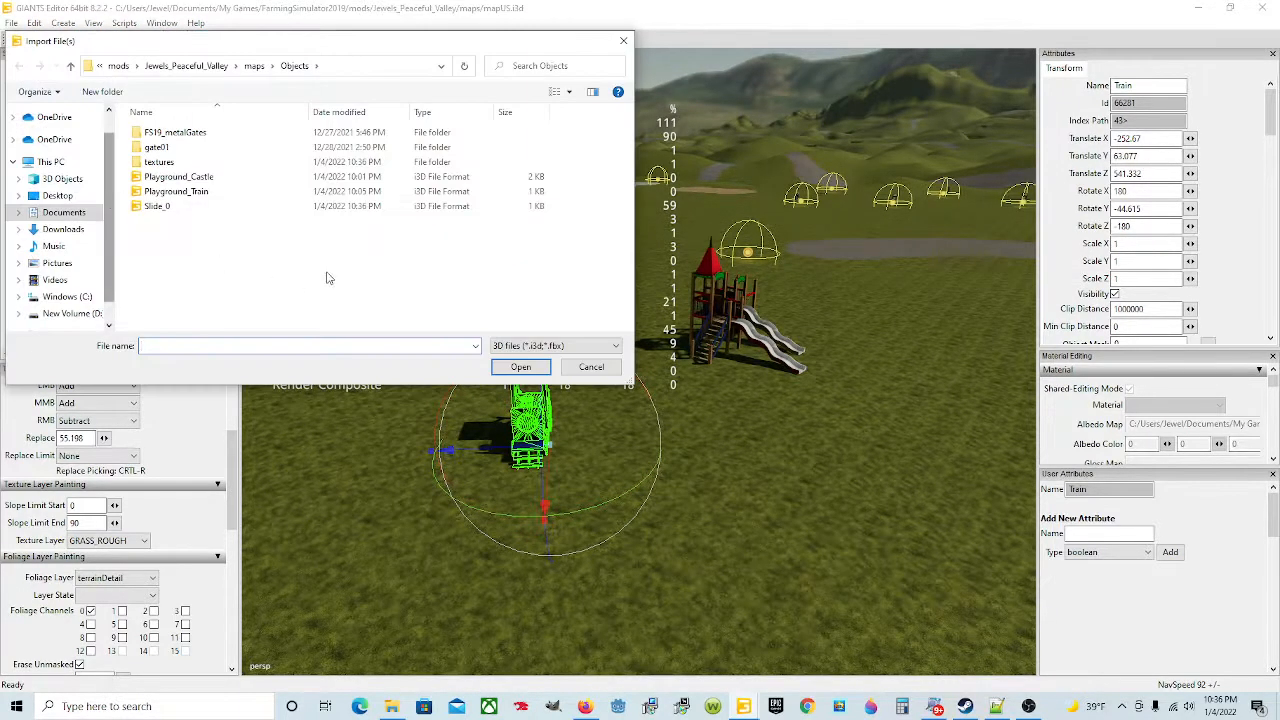
click(165, 208)
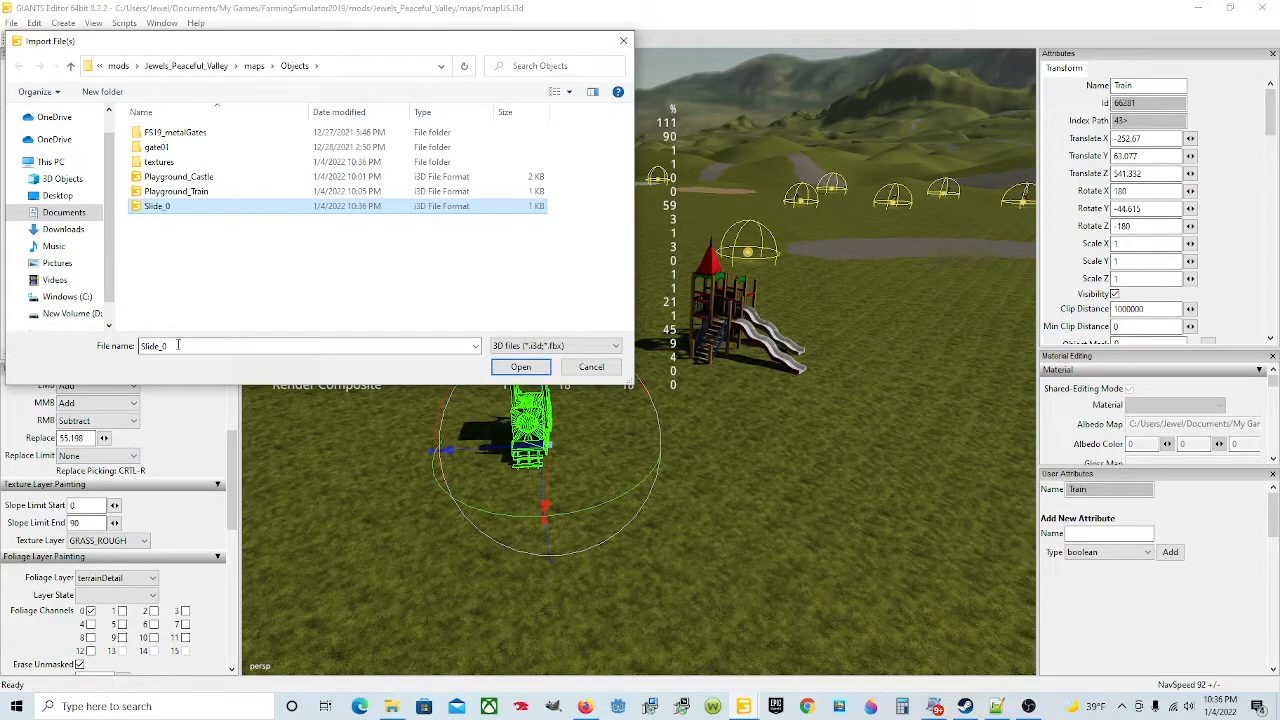
click(521, 366)
Step: Place the imported Slide_0 with Interactive Placement on the open grass near the castle and the train
alt+drag(513, 432, 607, 454)
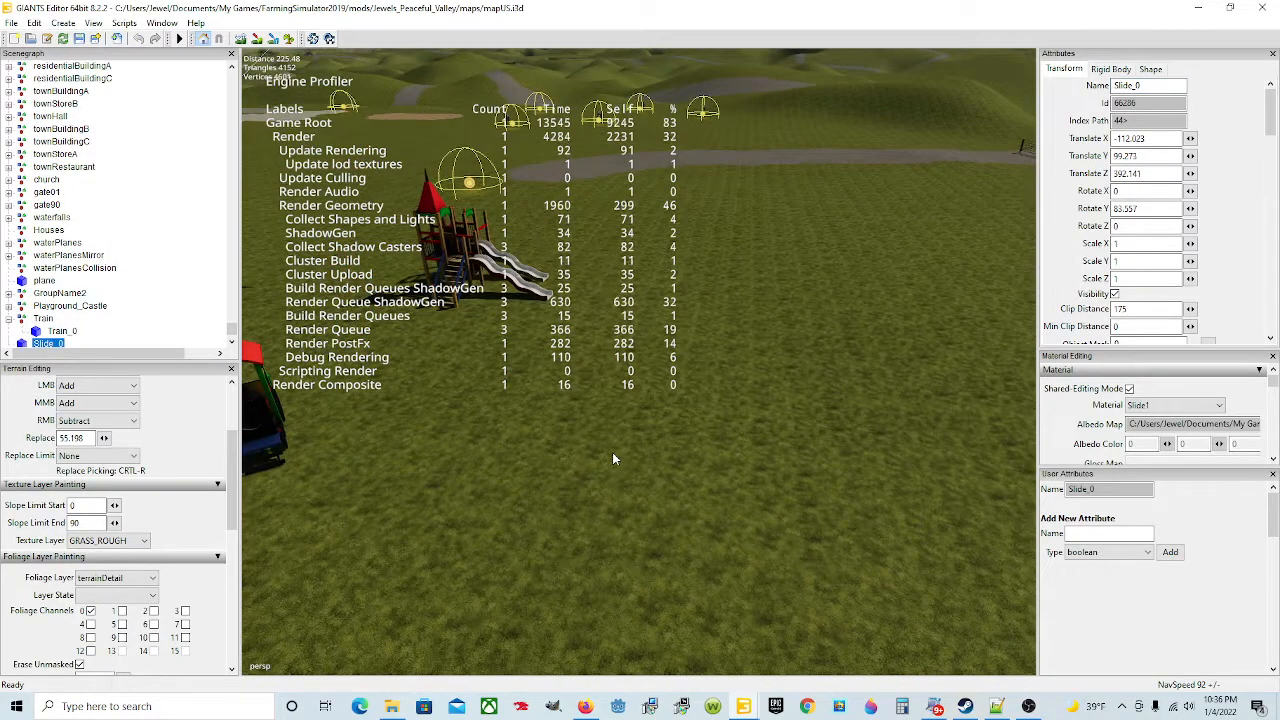
scroll(163, 277, down, 1)
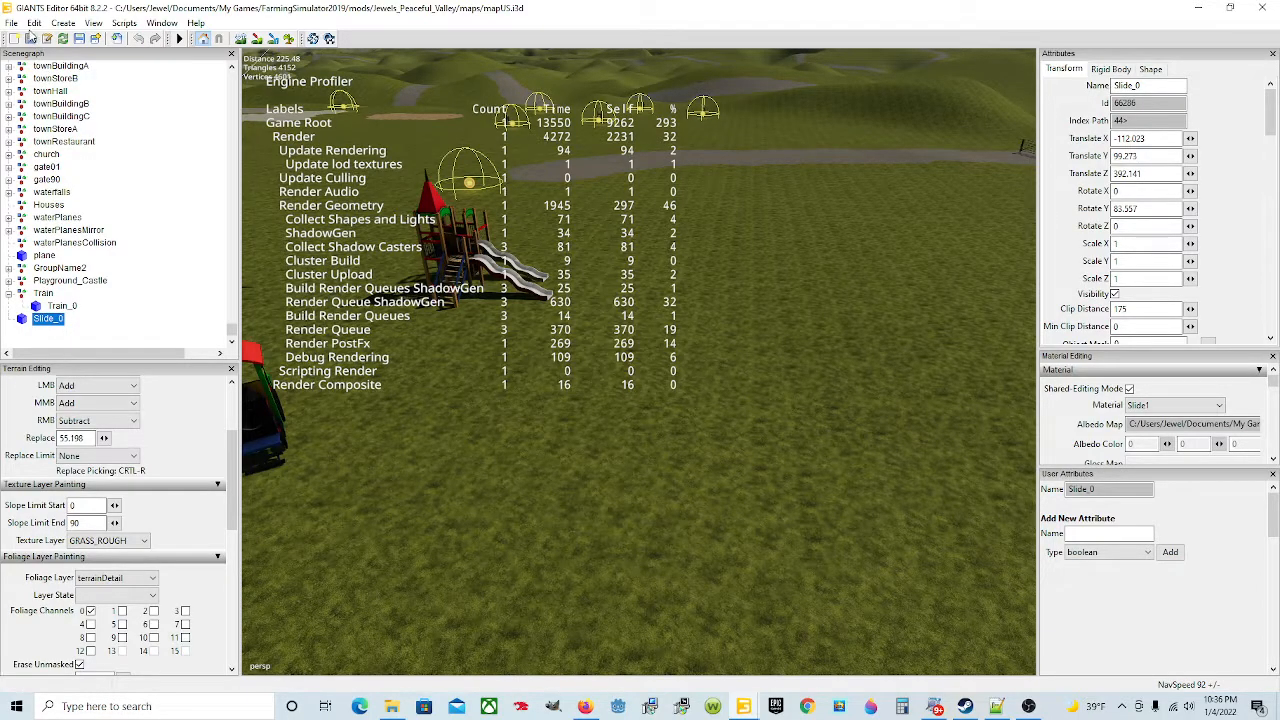
click(33, 24)
click(125, 218)
click(656, 428)
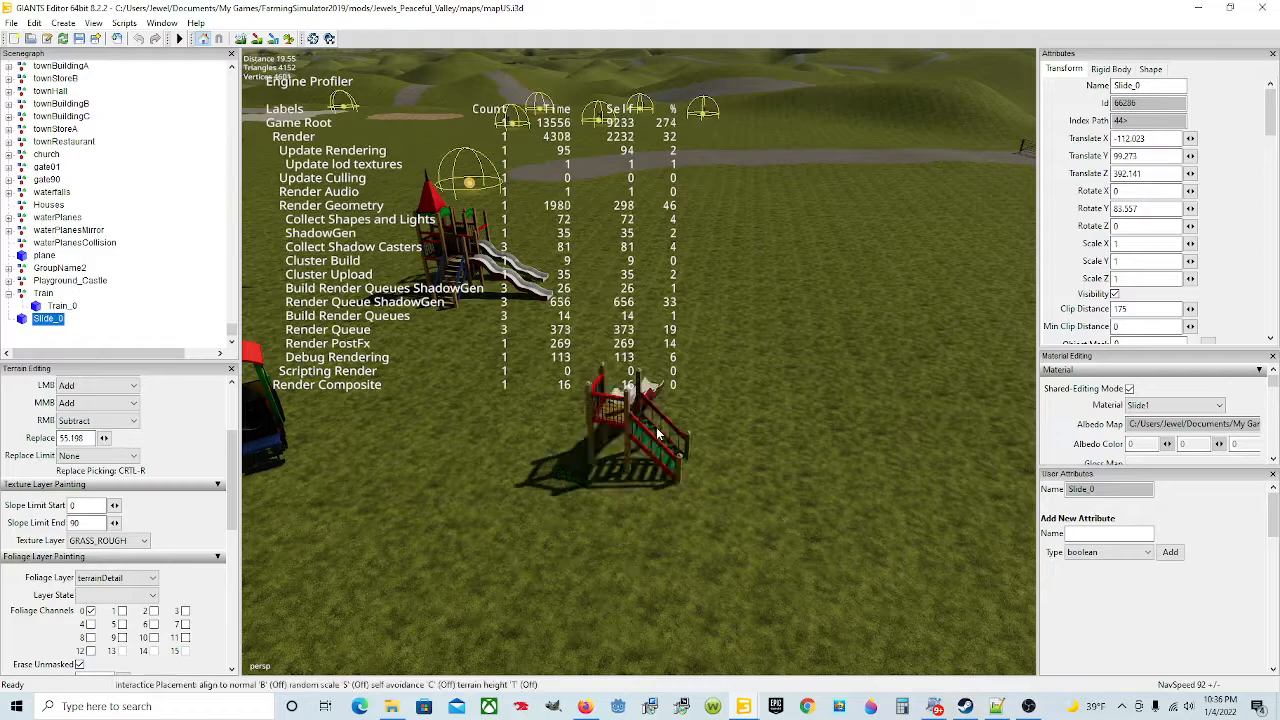
click(646, 479)
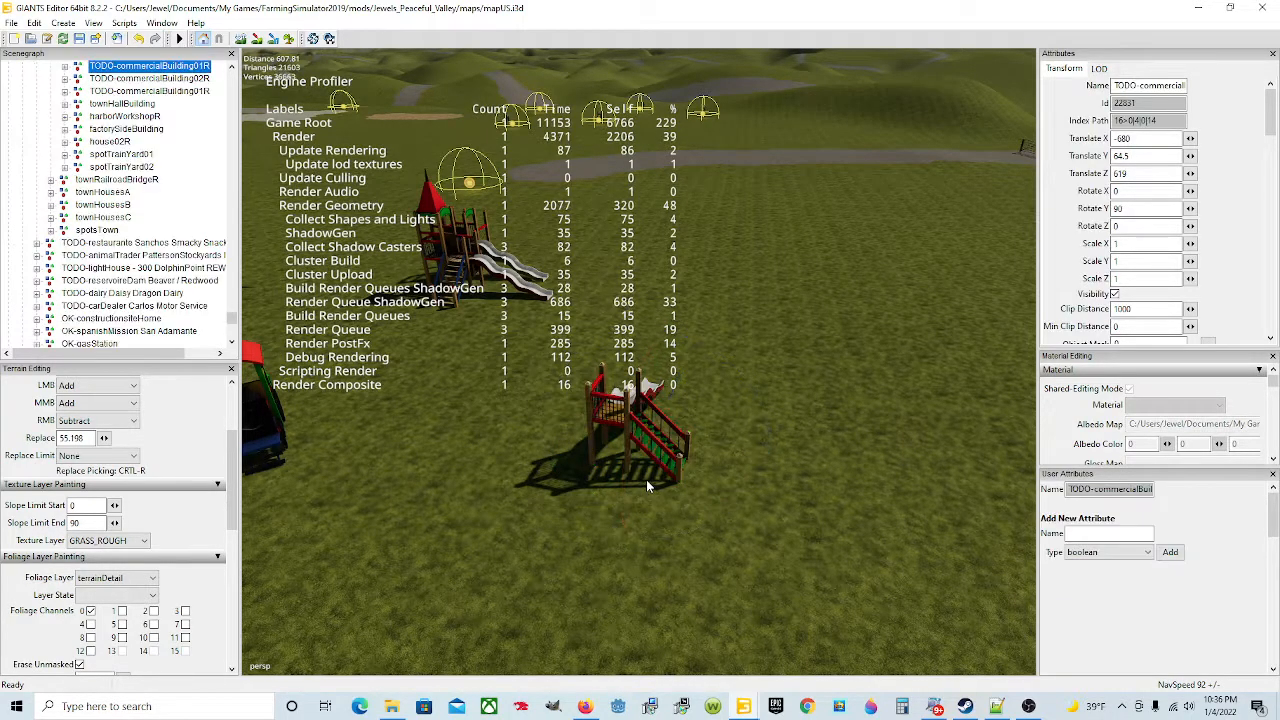
Step: Check the placed slide's posts, stairs and chute against the ground from close up, and save the map
alt+drag(583, 491, 635, 478)
scroll(618, 476, up, 5)
alt+drag(514, 489, 547, 440)
scroll(637, 491, up, 3)
alt+drag(652, 512, 677, 545)
mouse_move(680, 457)
alt+mouse_down()
mouse_move(666, 495)
mouse_move(677, 446)
alt+mouse_up()
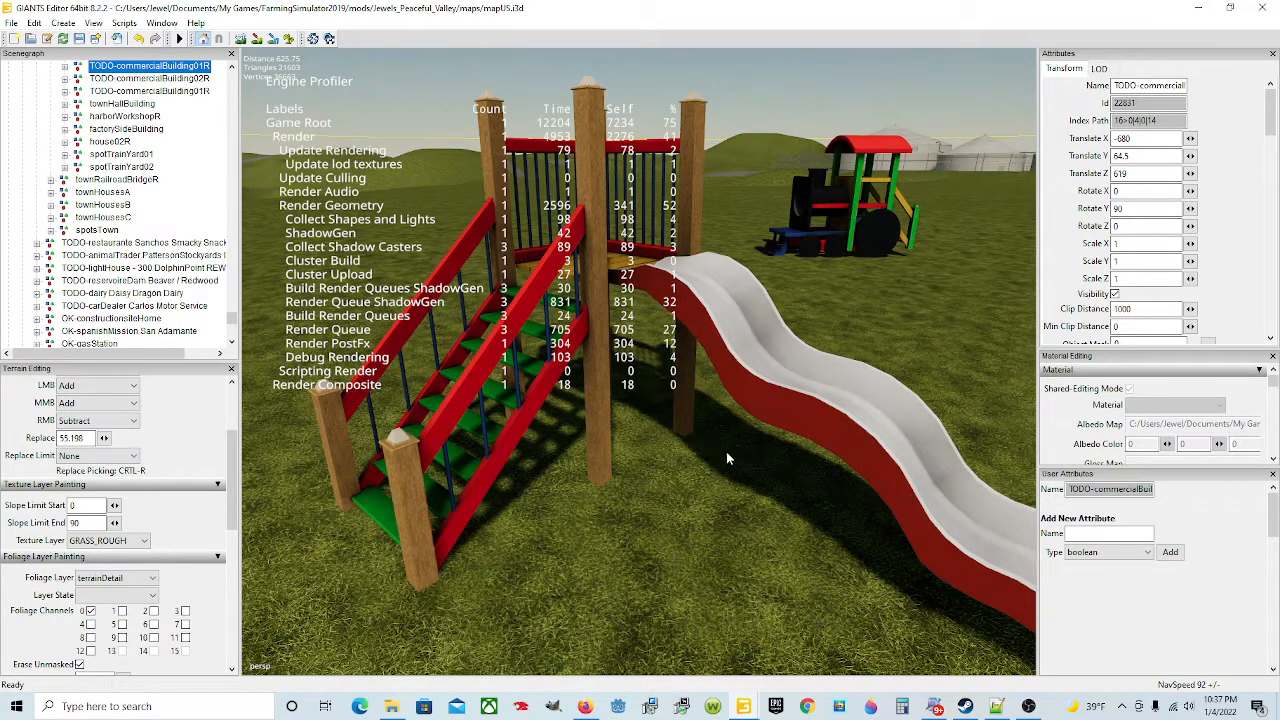
alt+drag(668, 505, 640, 492)
click(82, 38)
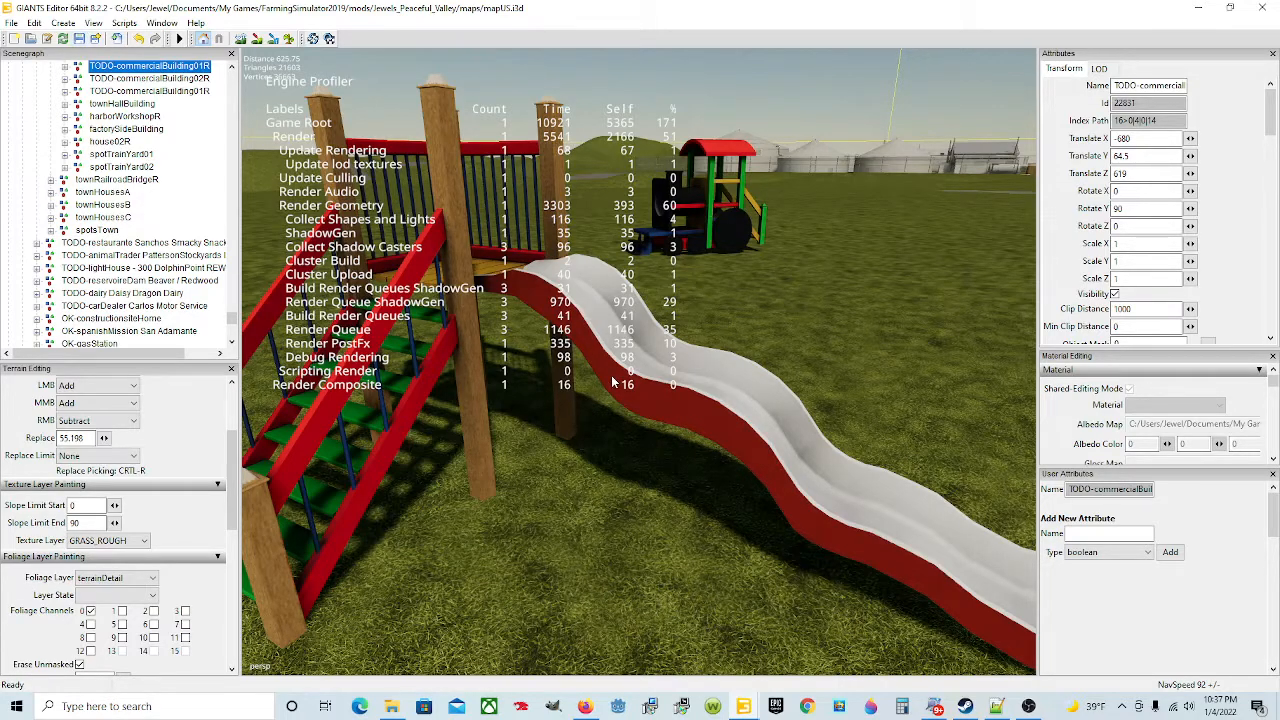
Step: Switch to Steam, launch Farming Simulator 19 and skip its intro
click(964, 706)
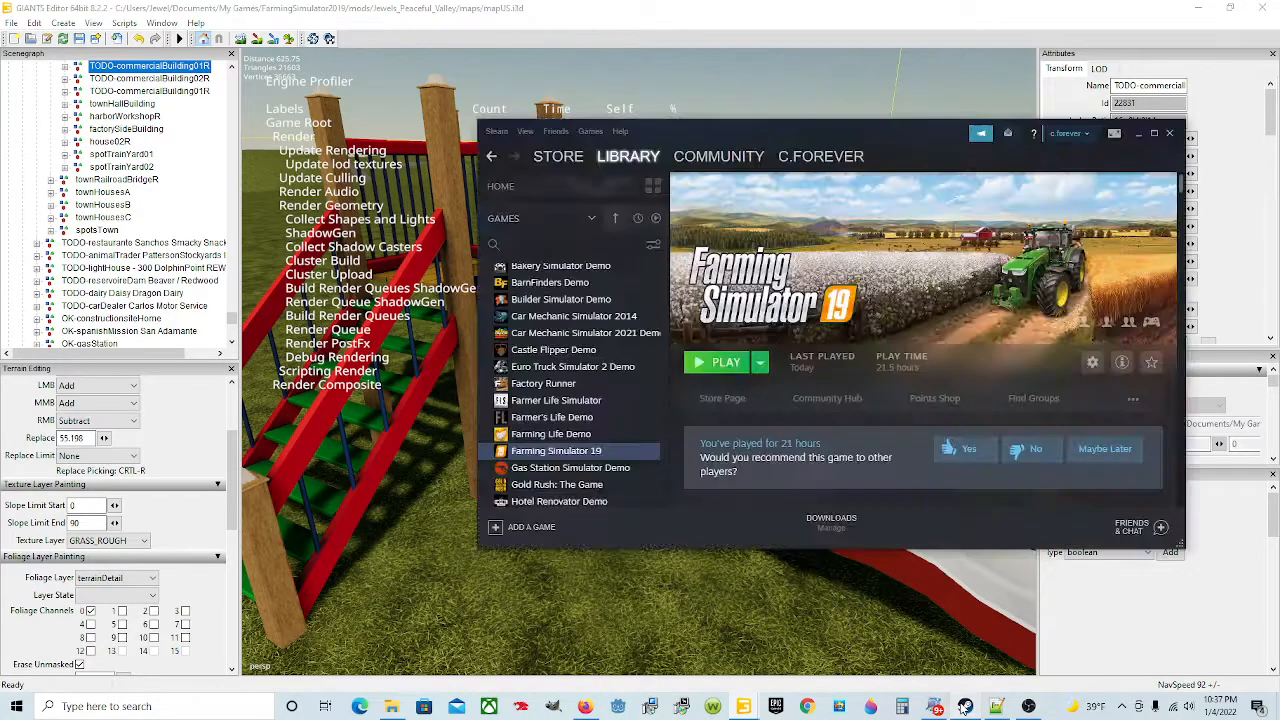
click(717, 362)
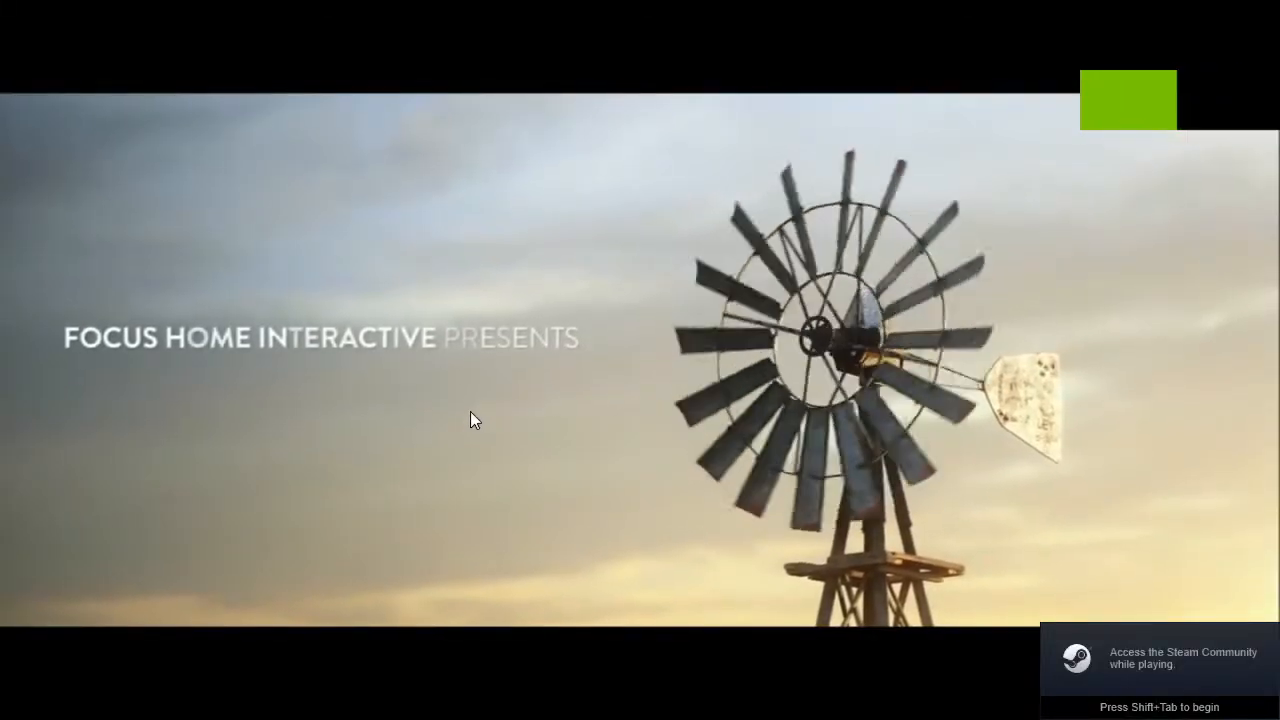
click(470, 410)
Step: Start a New farmer career in Savegame 2 on the Jewels Peaceful Valley map, keeping the Holmer Terra Variant DLC and map mod selected
click(243, 401)
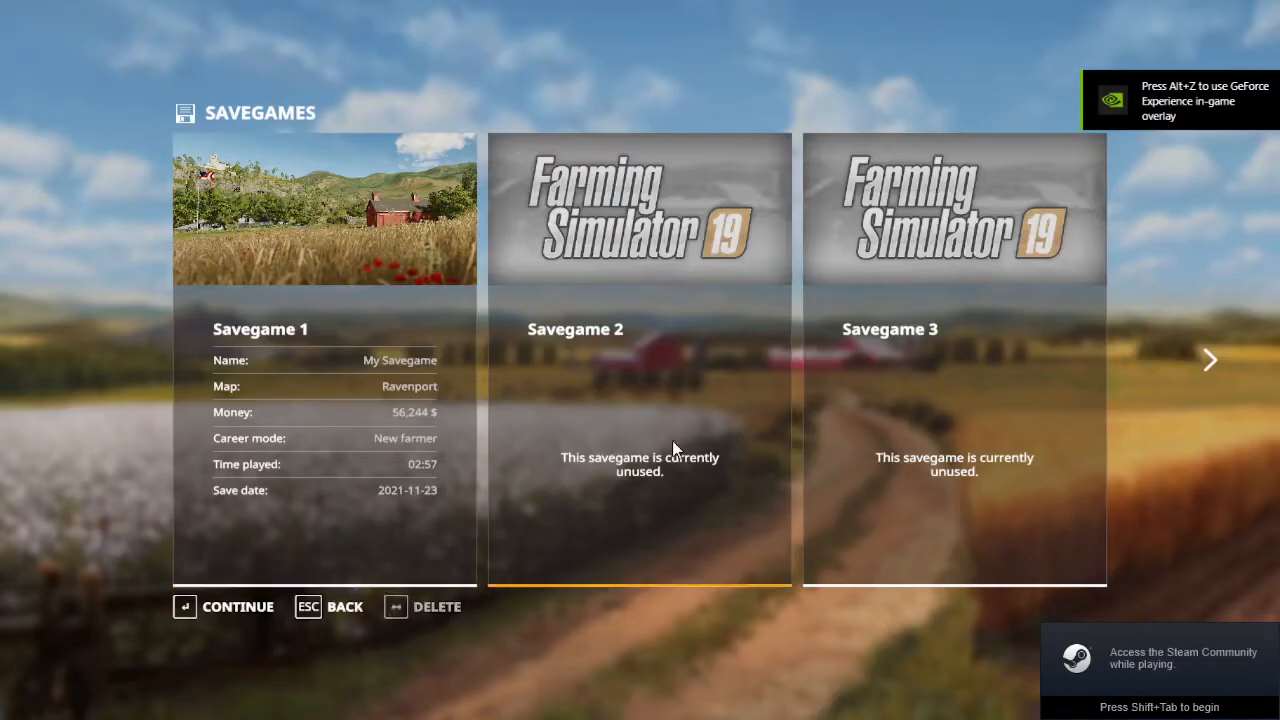
click(230, 606)
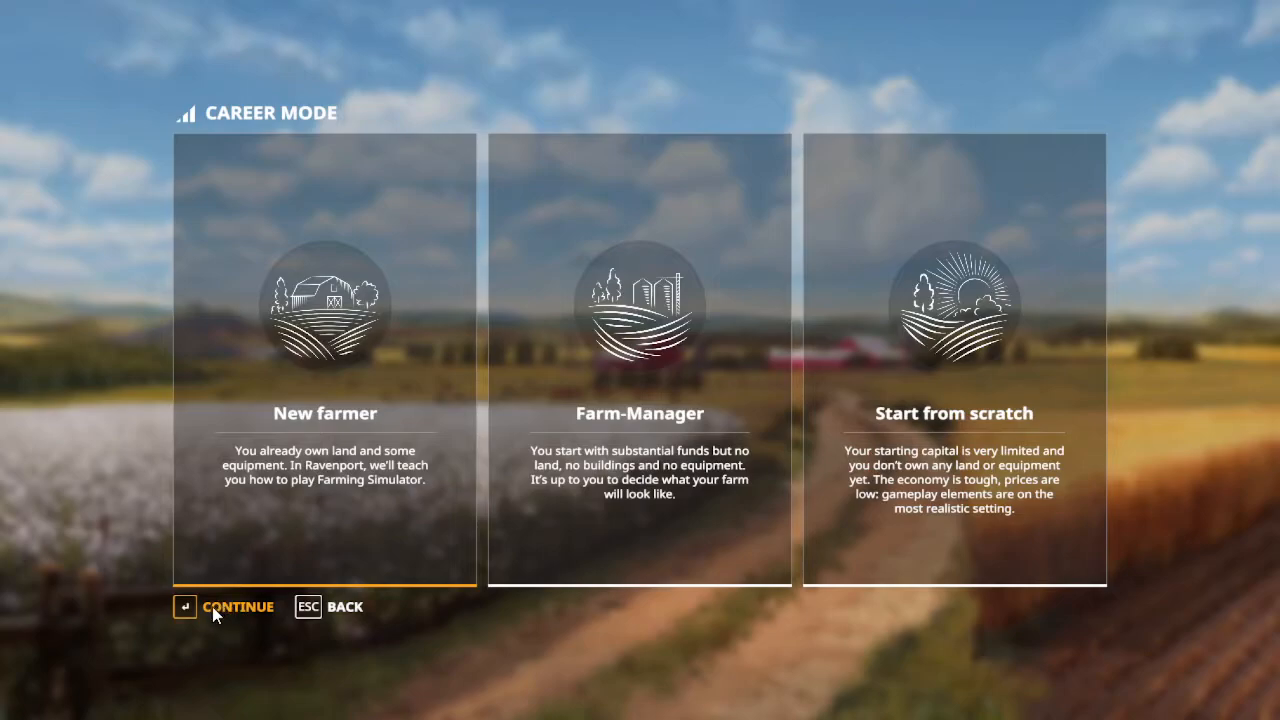
click(213, 606)
click(1207, 366)
click(1207, 368)
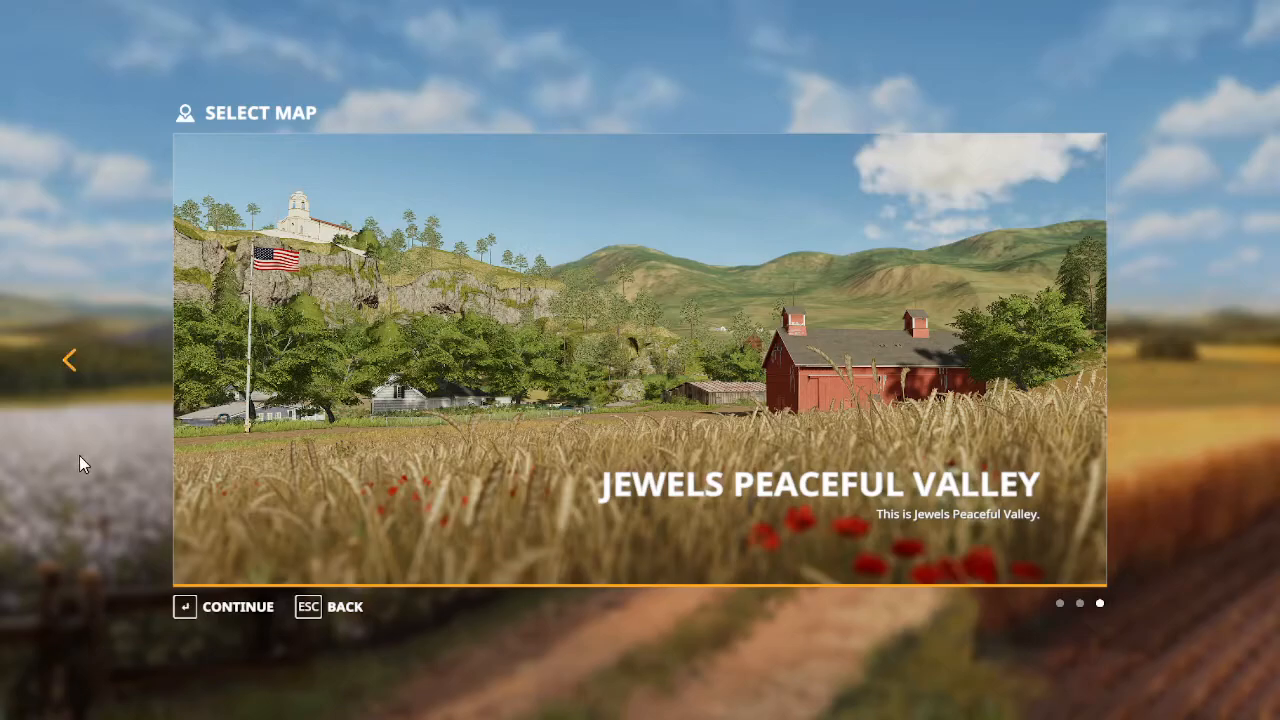
click(226, 617)
click(214, 612)
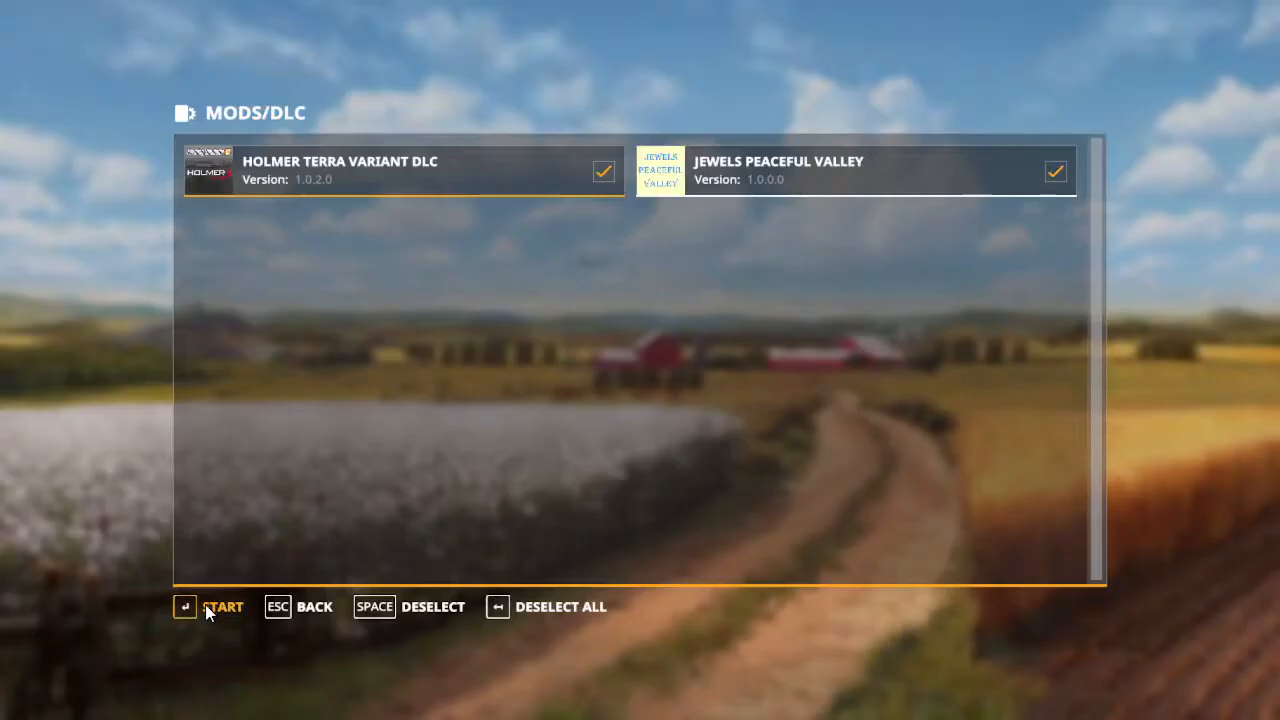
click(205, 603)
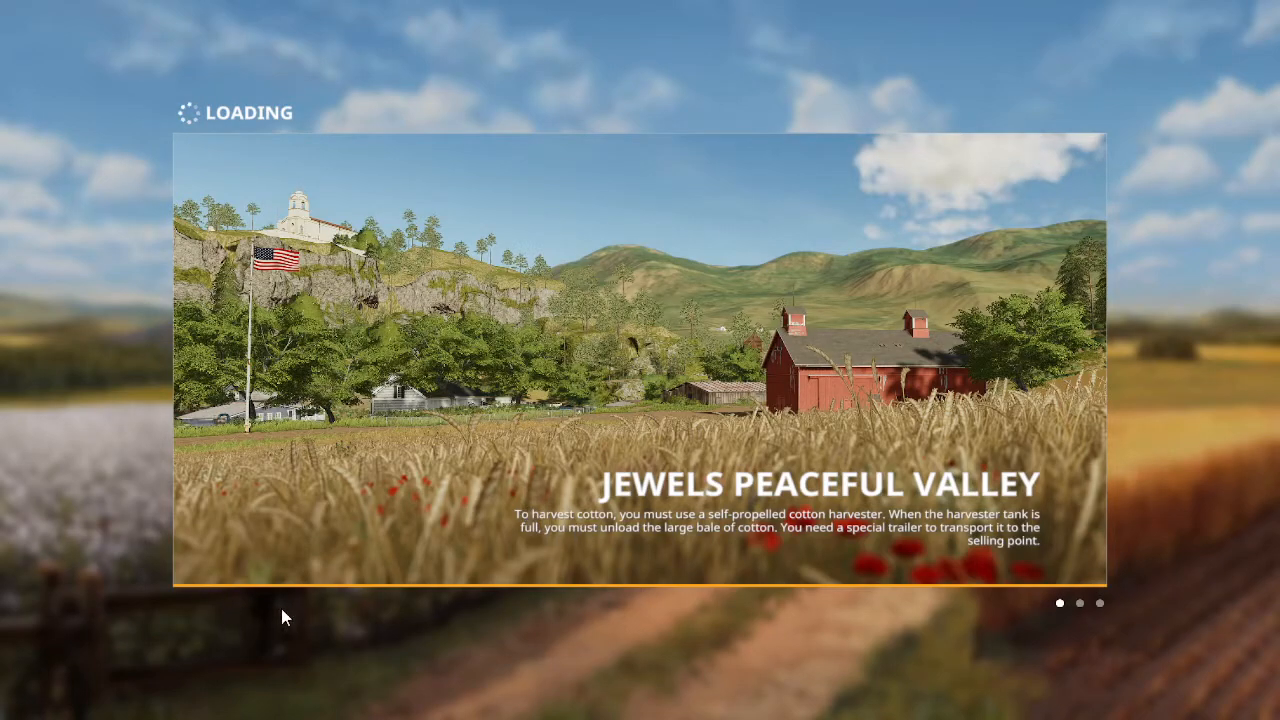
click(219, 614)
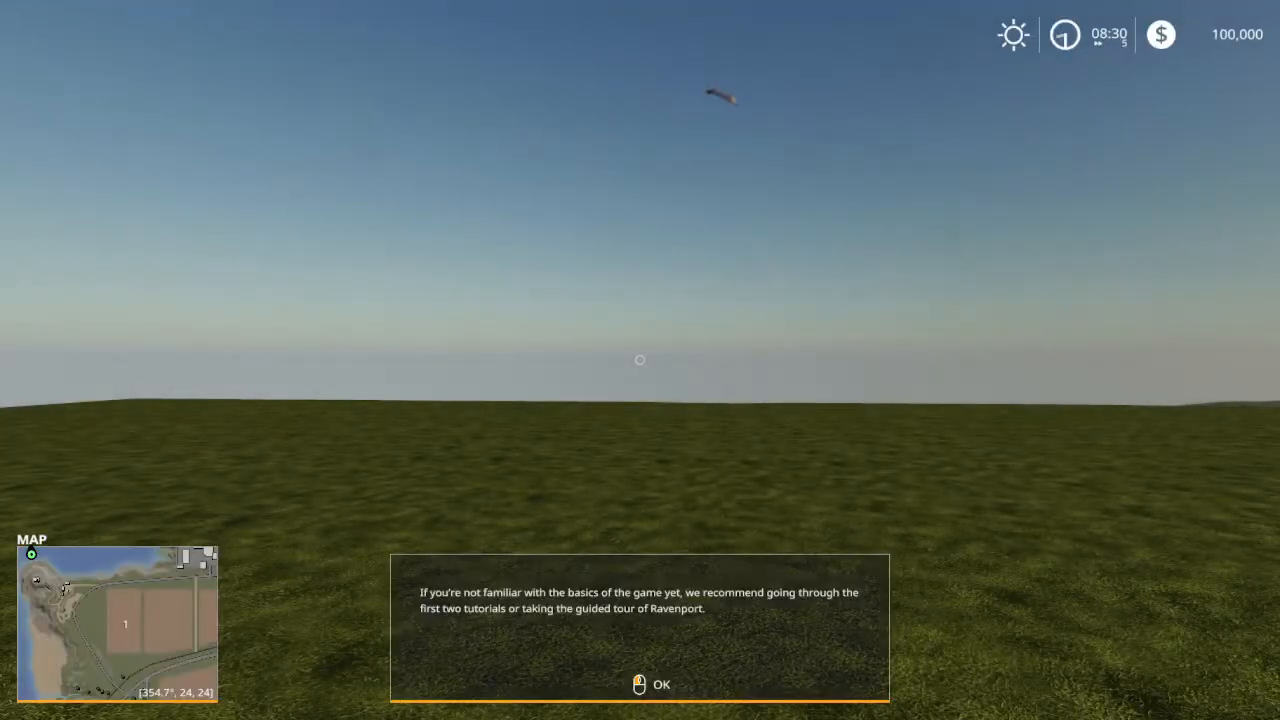
Step: Dismiss the tutorial hint and walk around the spawn area to look for the playground objects
click(640, 360)
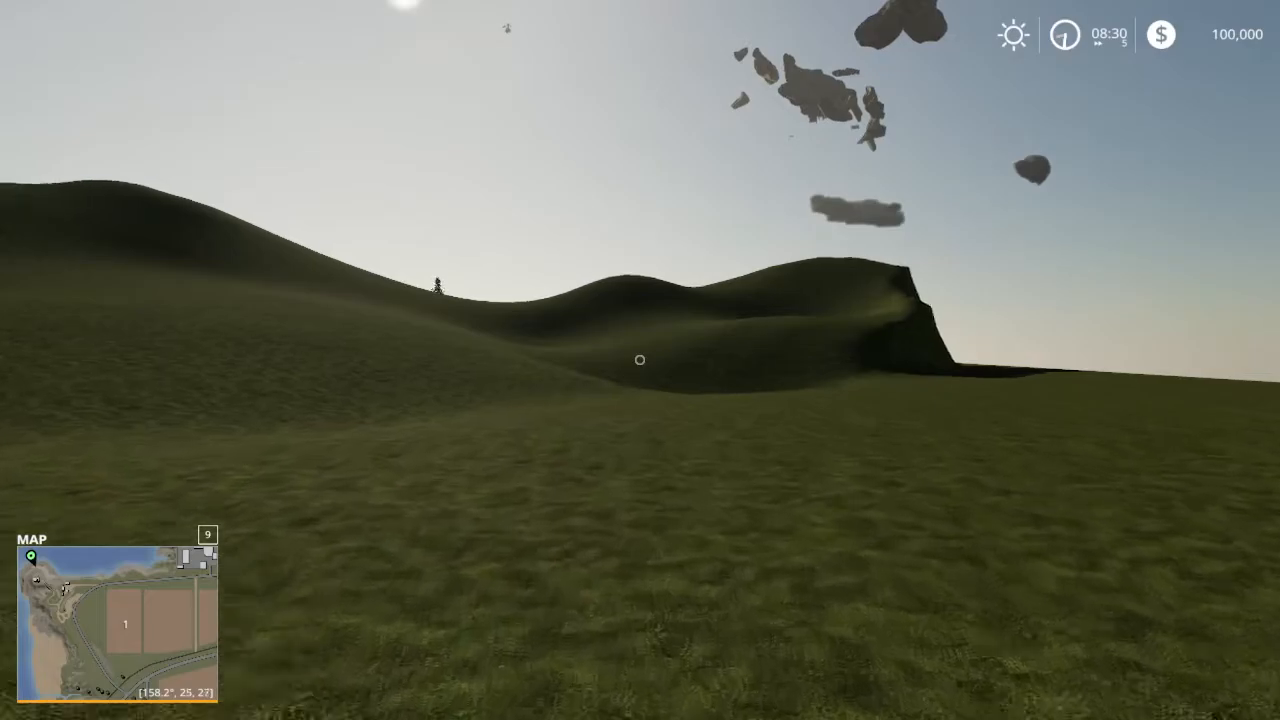
key(w)
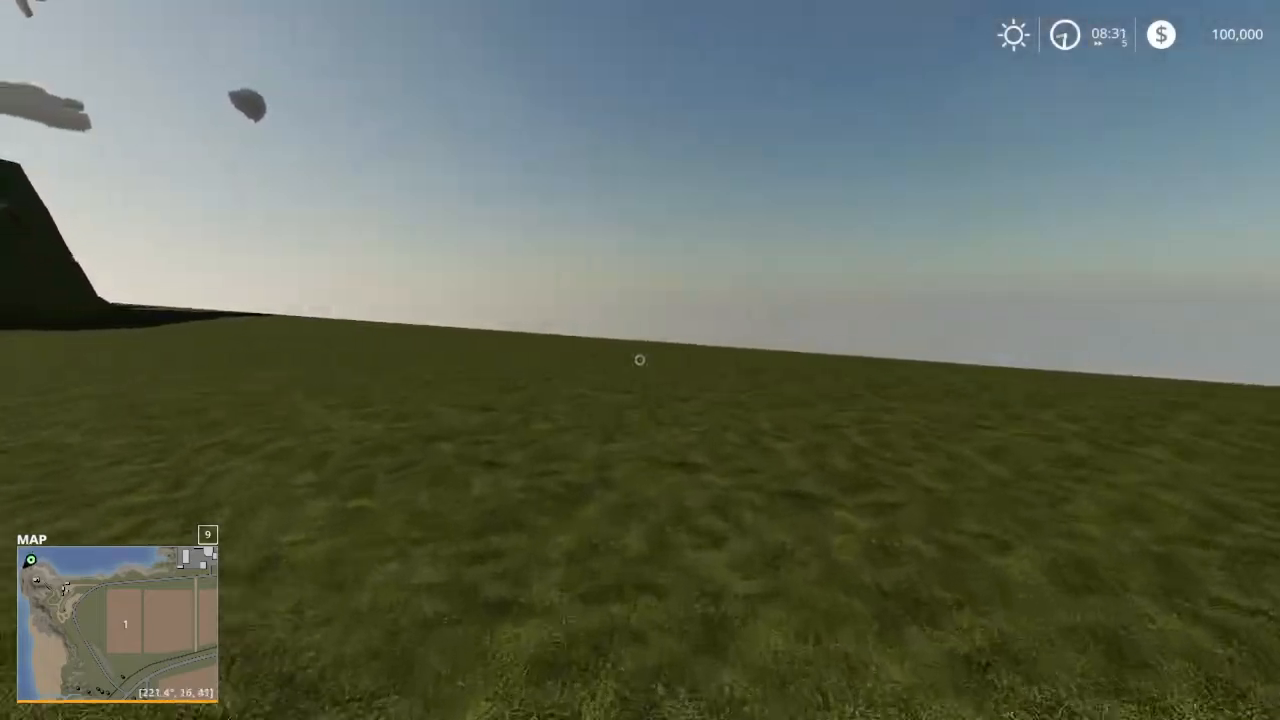
key(w)
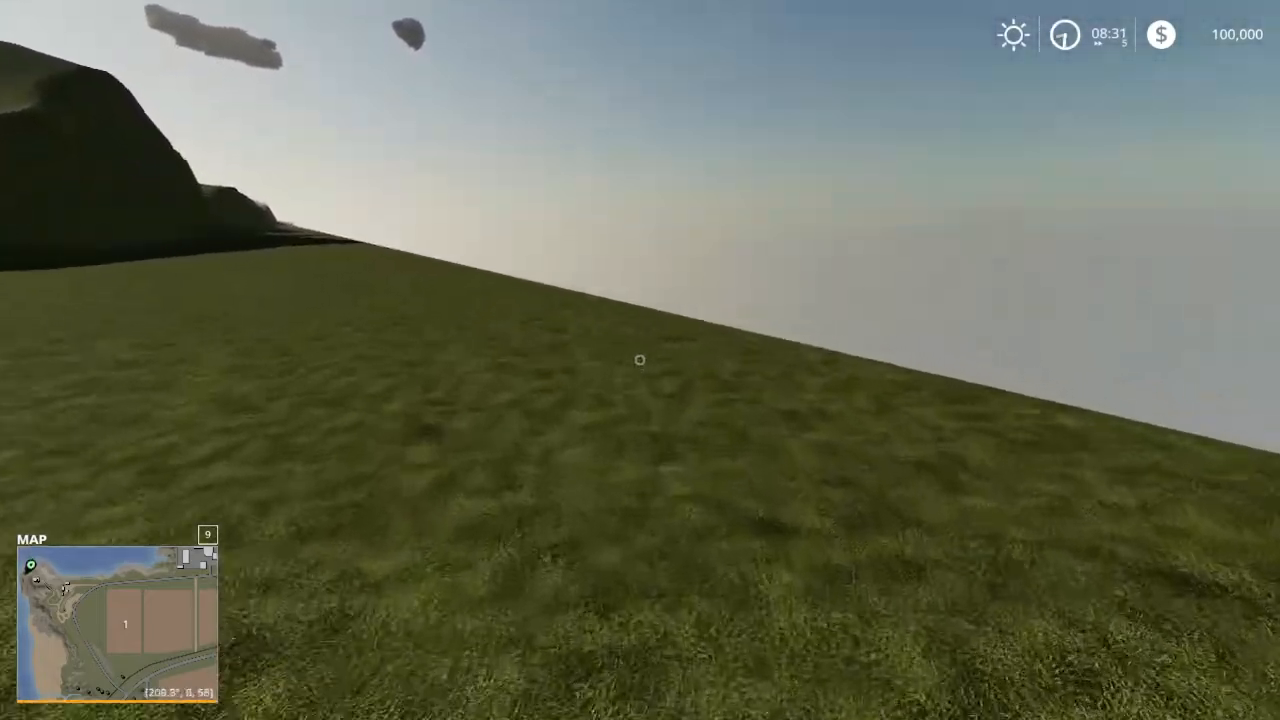
key(w)
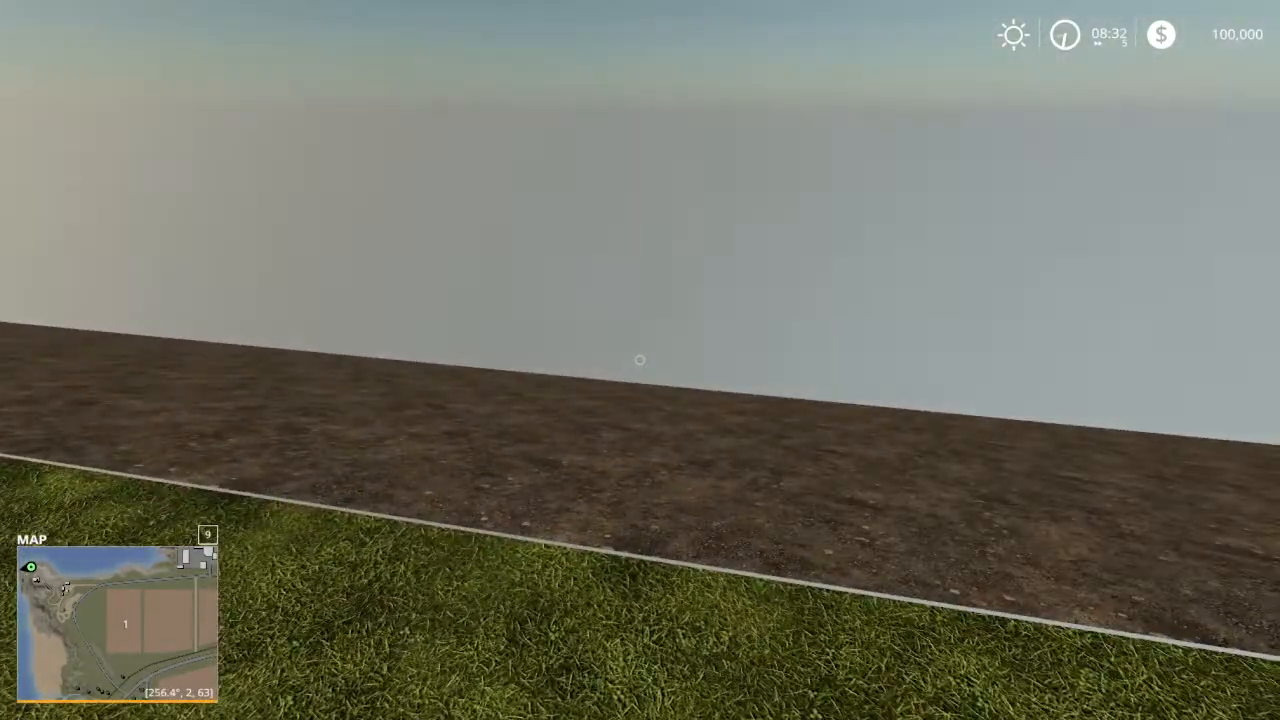
key(w)
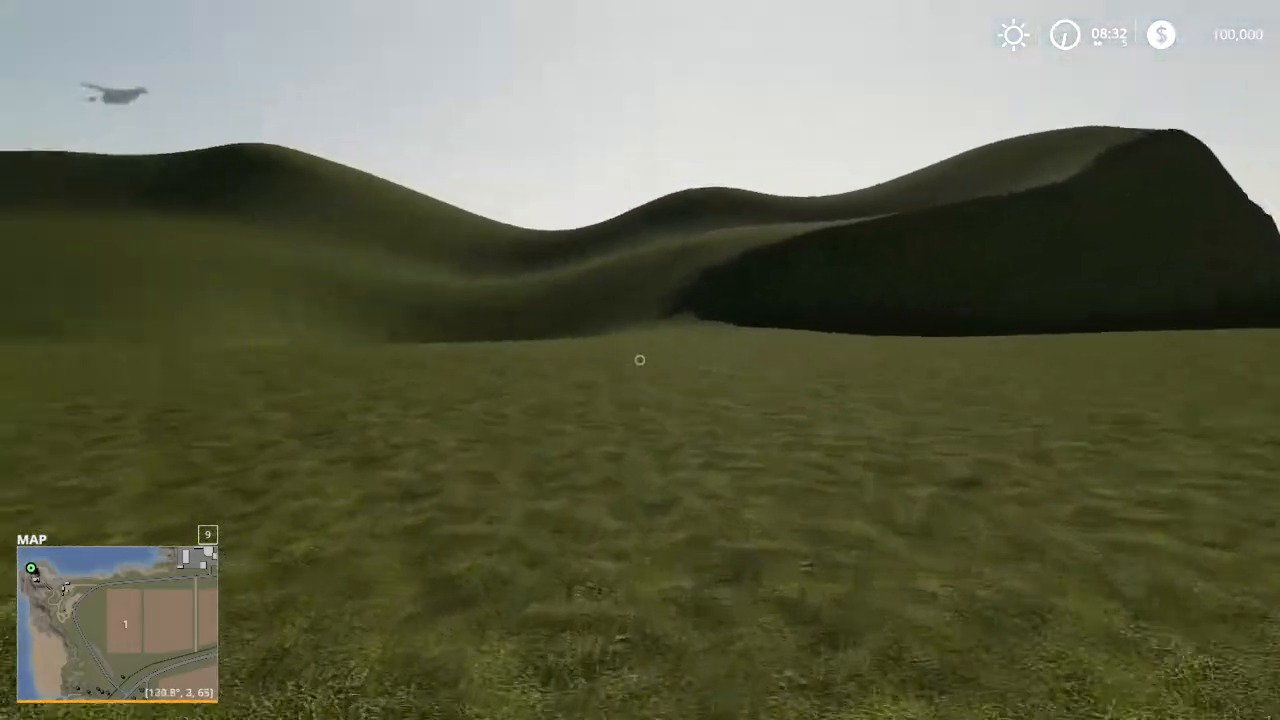
key(w)
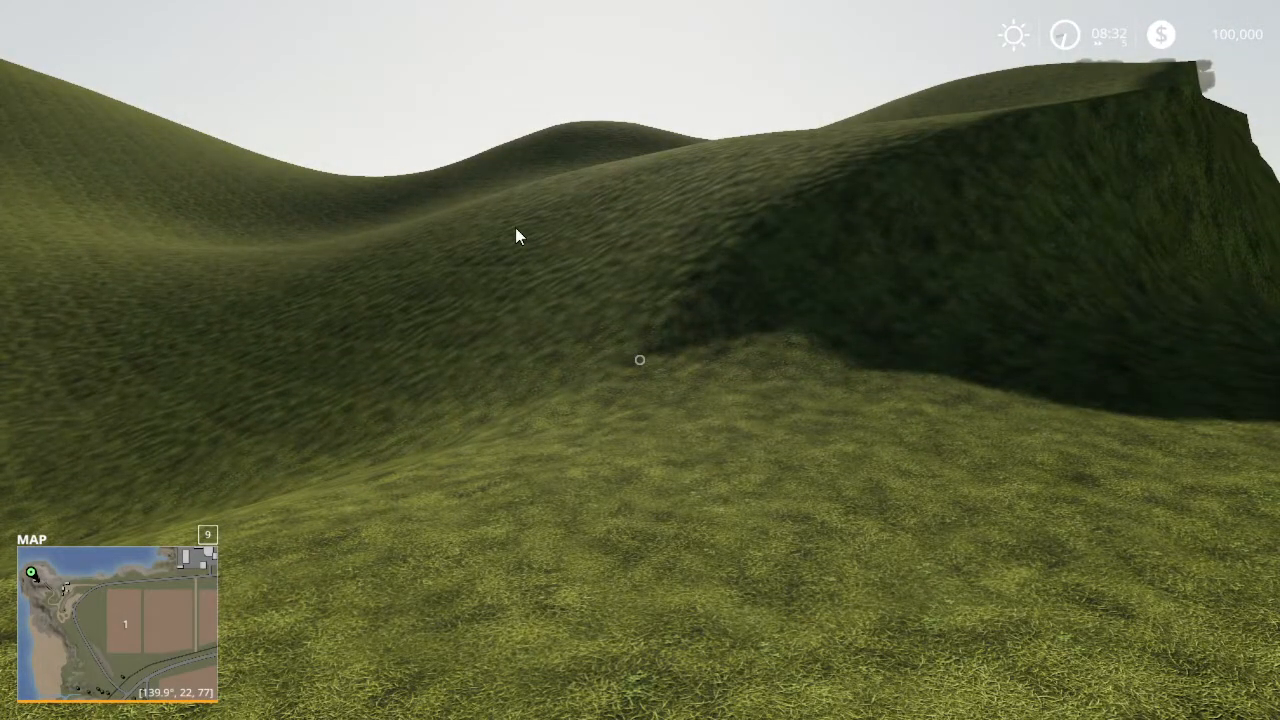
Step: Quit the running game without saving
key(Escape)
click(773, 37)
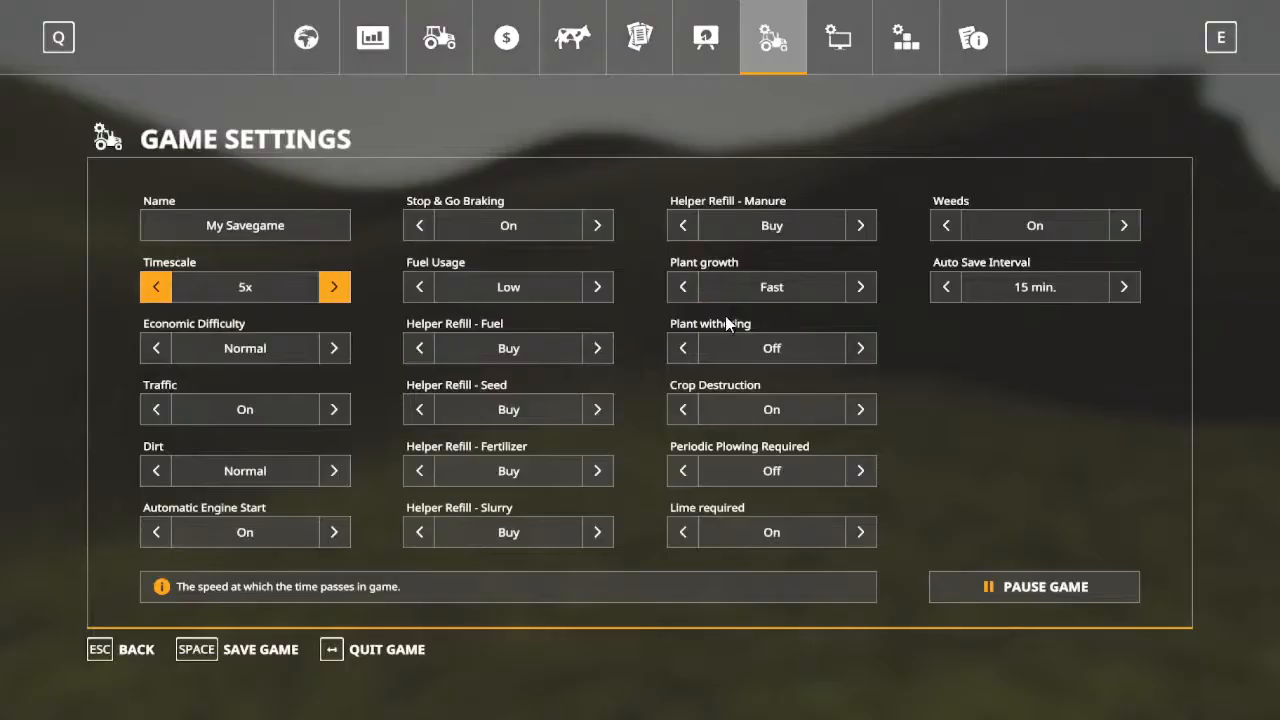
click(393, 649)
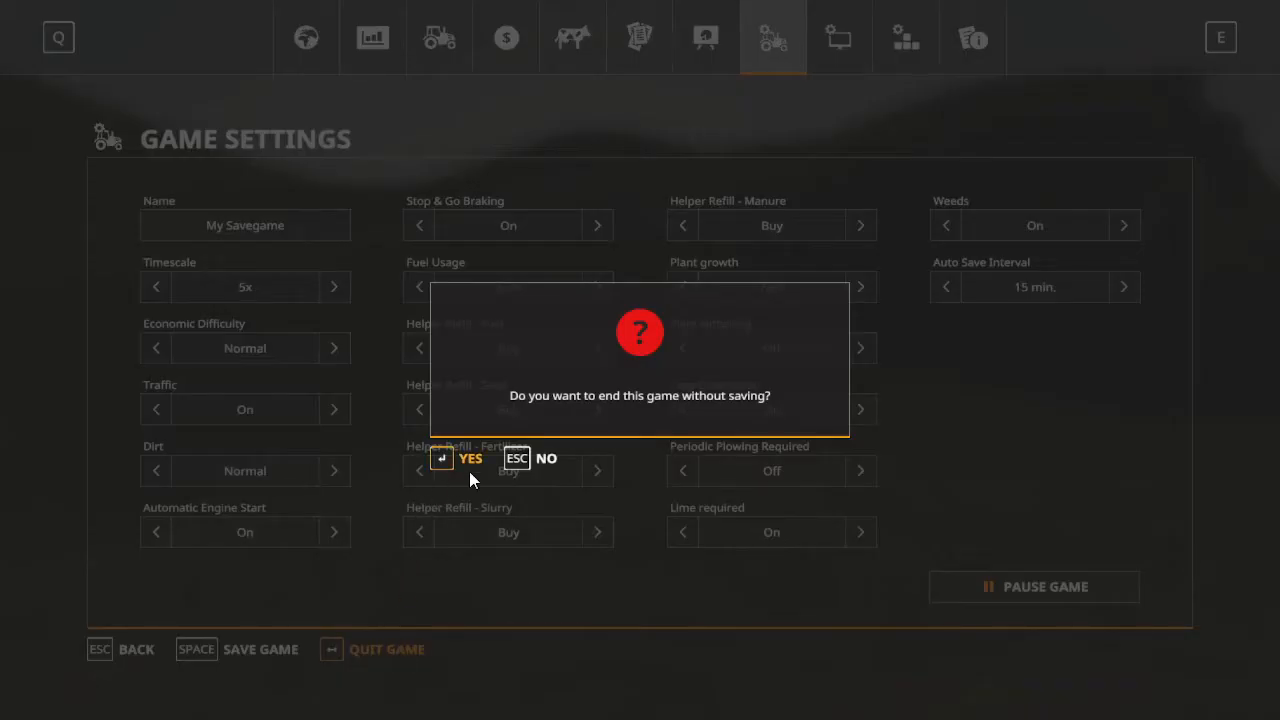
key(Return)
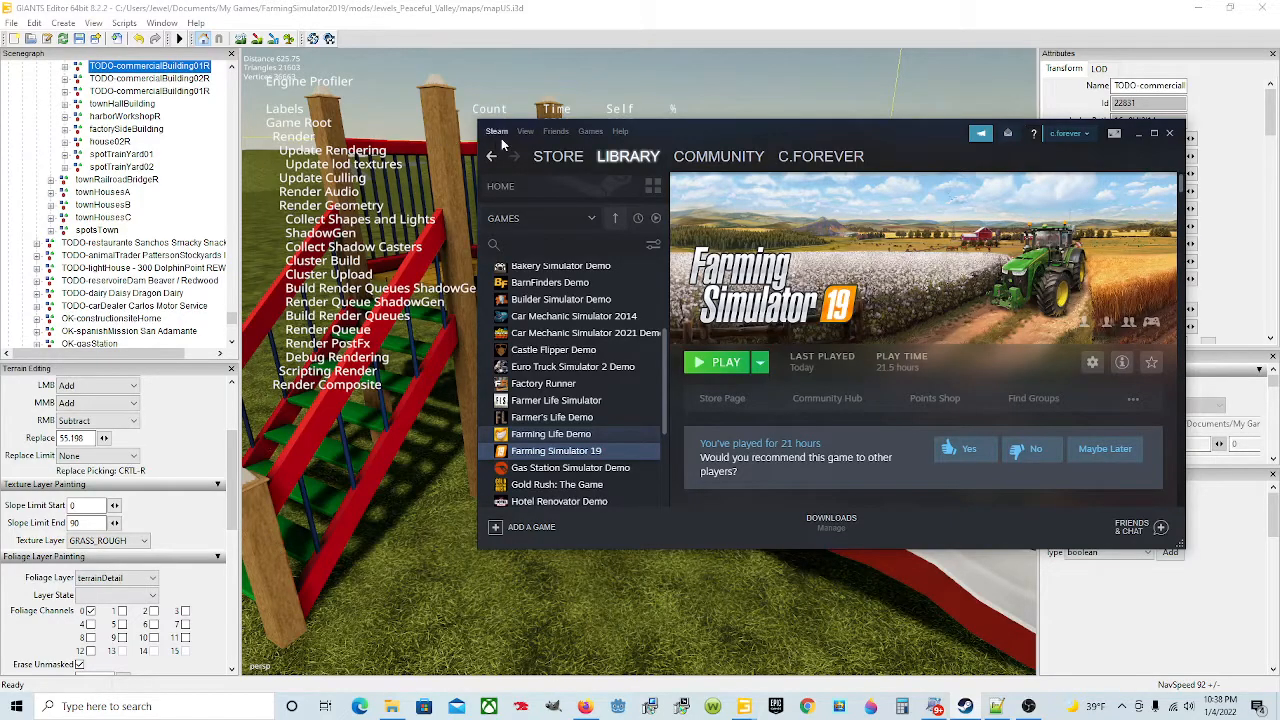
Step: Switch to GIANTS Editor and place careerStartPoint on the grass beside the slide, at about X -243.3, Y 62.9, Z 551.5
click(607, 70)
drag(233, 318, 232, 76)
click(90, 118)
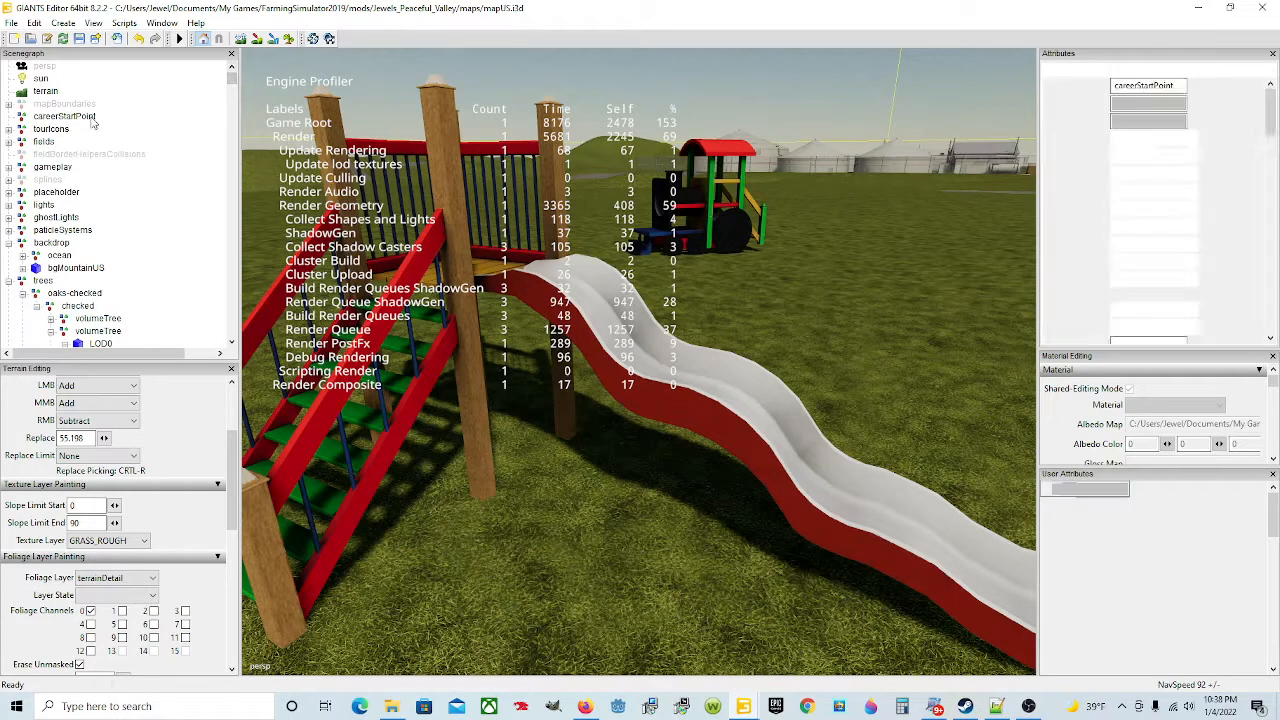
key(f)
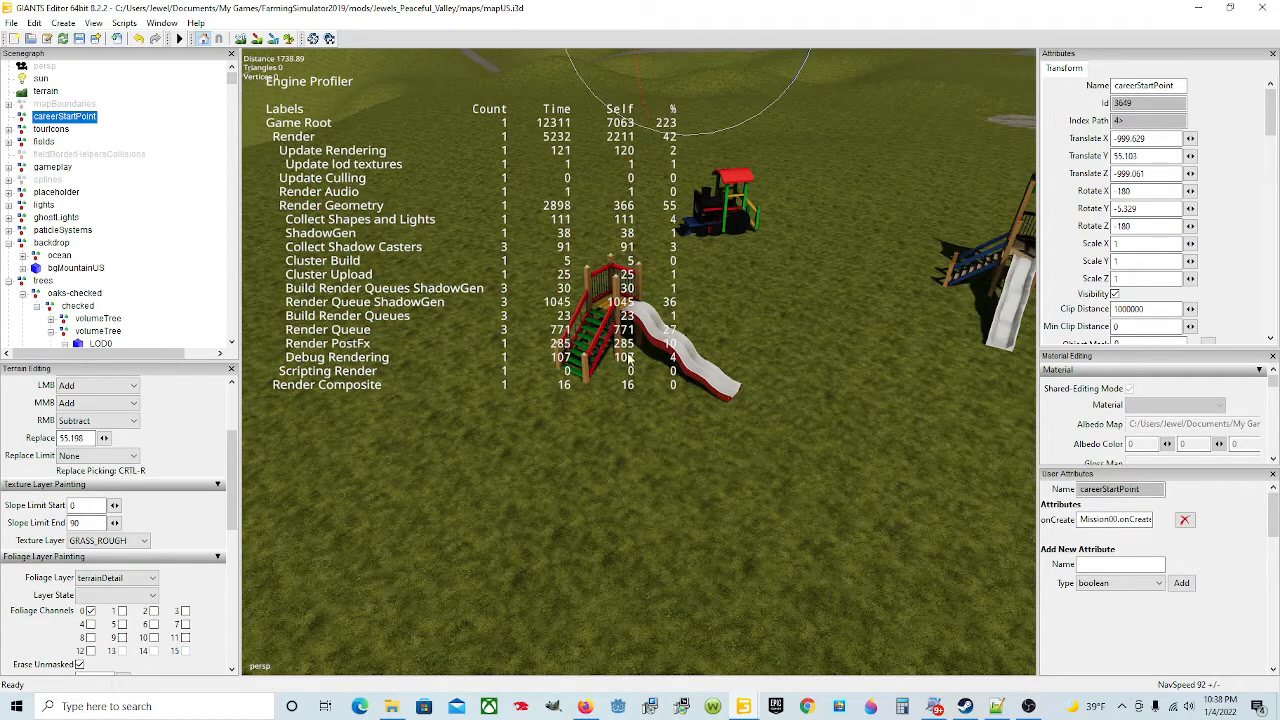
alt+drag(628, 350, 796, 412)
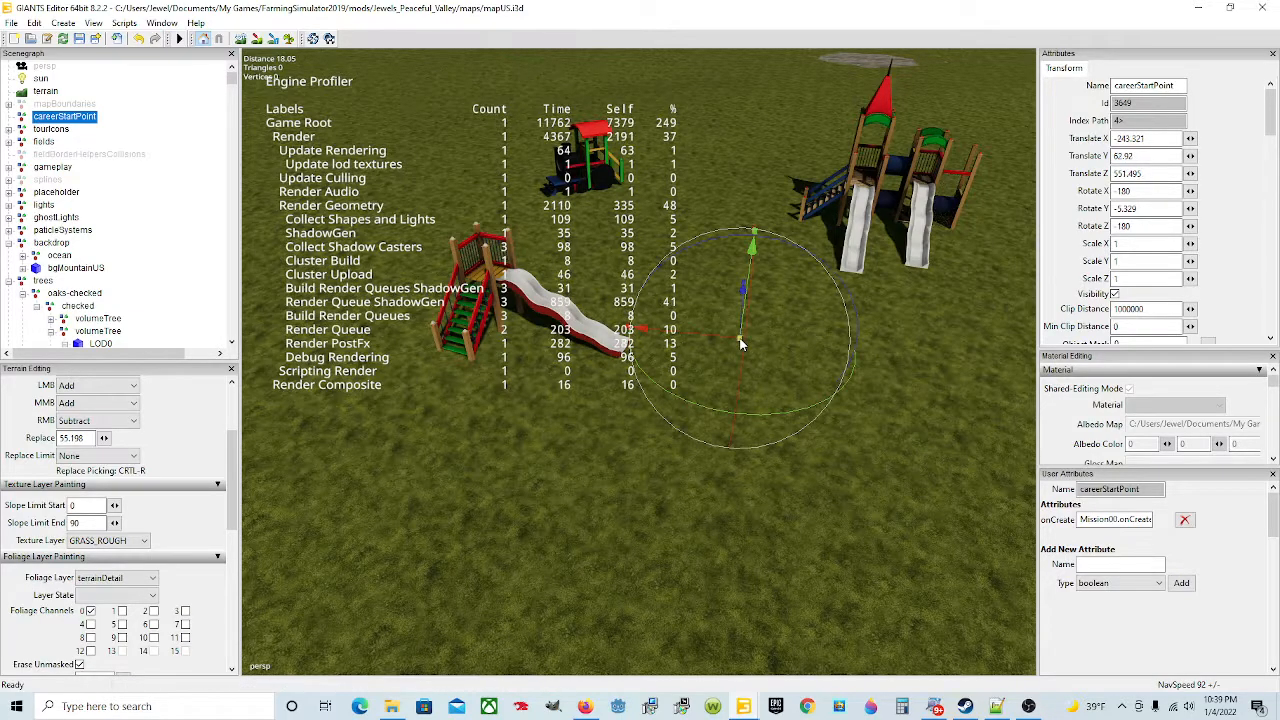
Step: Check the placement of careerStartPoint in front of the playground objects and save the map
click(752, 355)
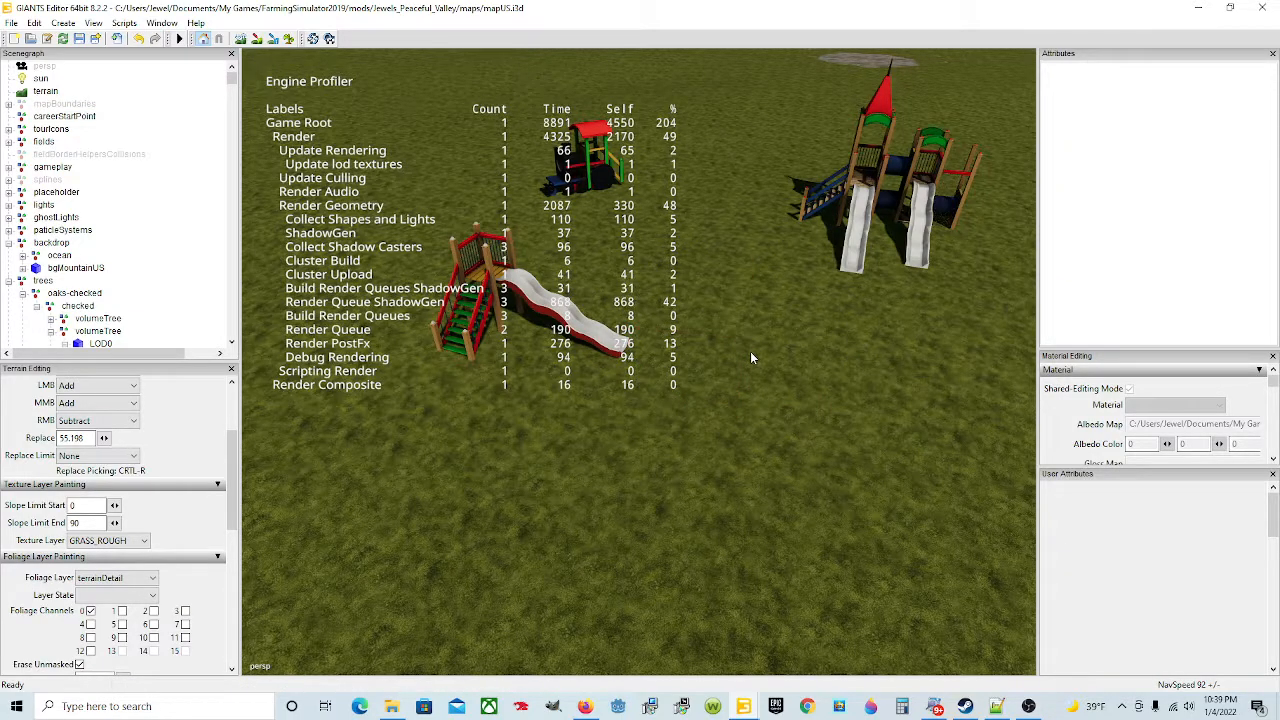
alt+drag(709, 430, 729, 405)
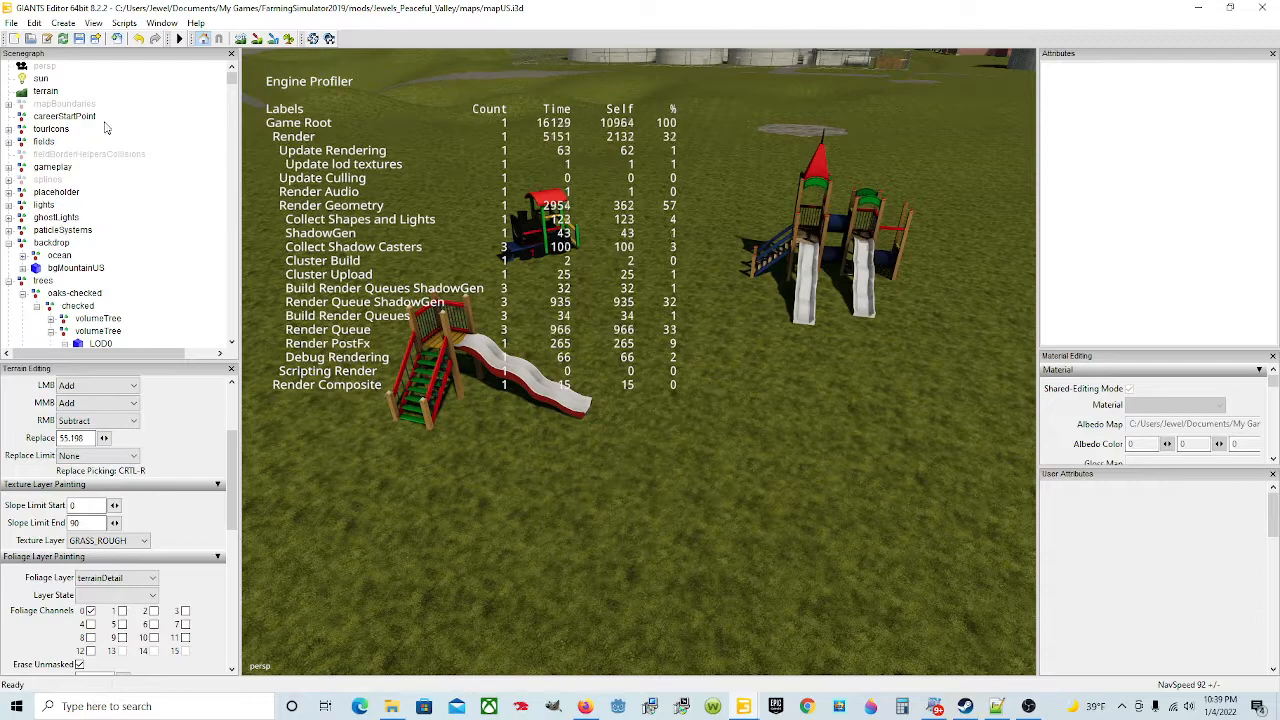
click(70, 117)
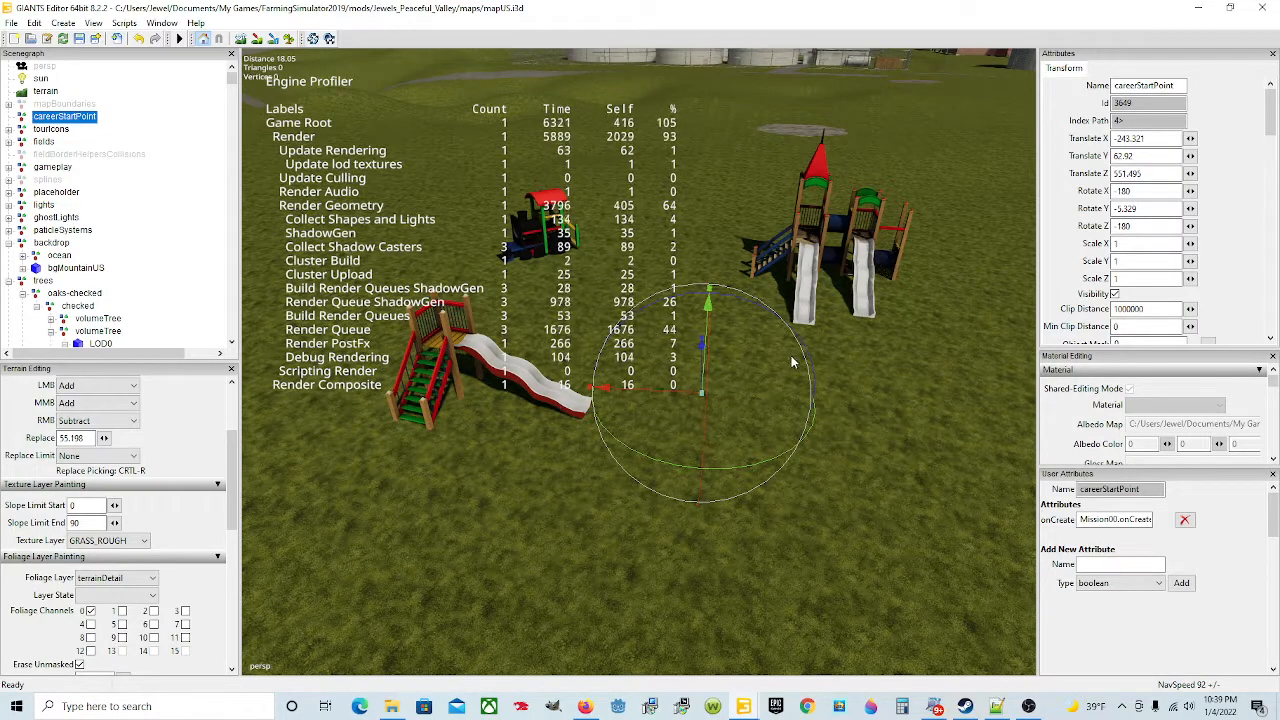
click(82, 42)
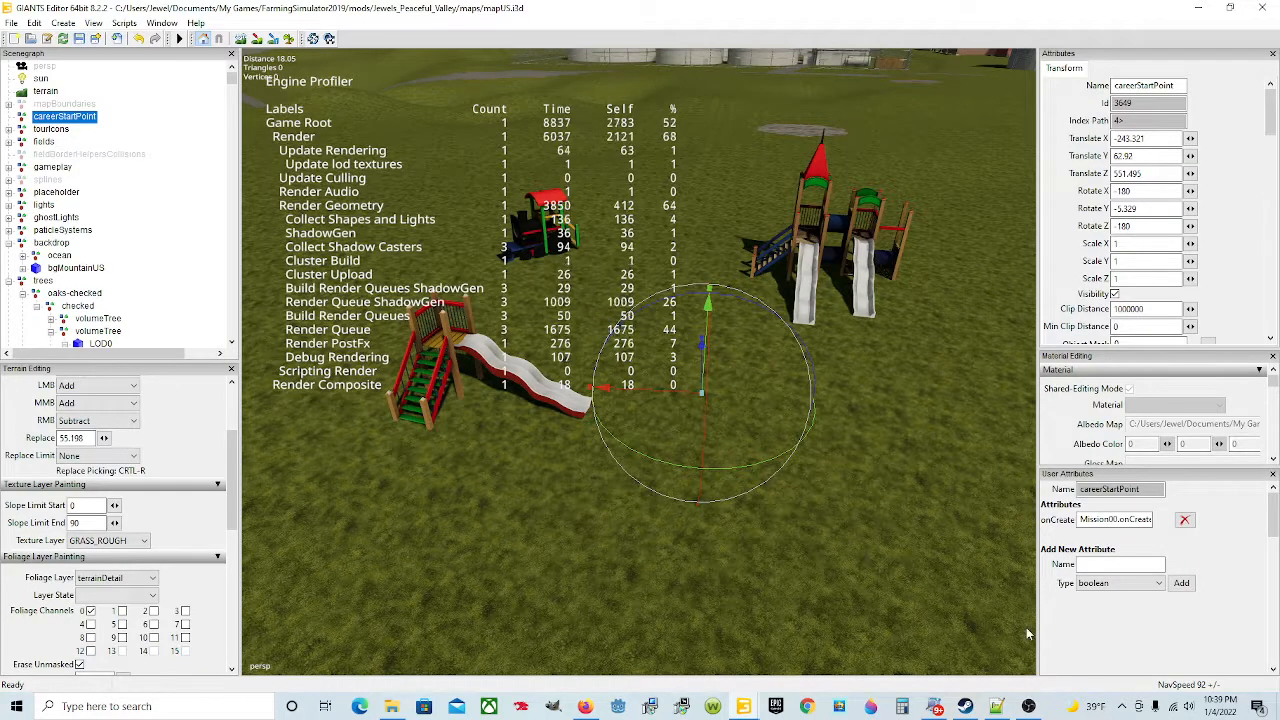
Step: Switch to Steam, relaunch Farming Simulator 19 and skip its intro
click(975, 708)
click(698, 366)
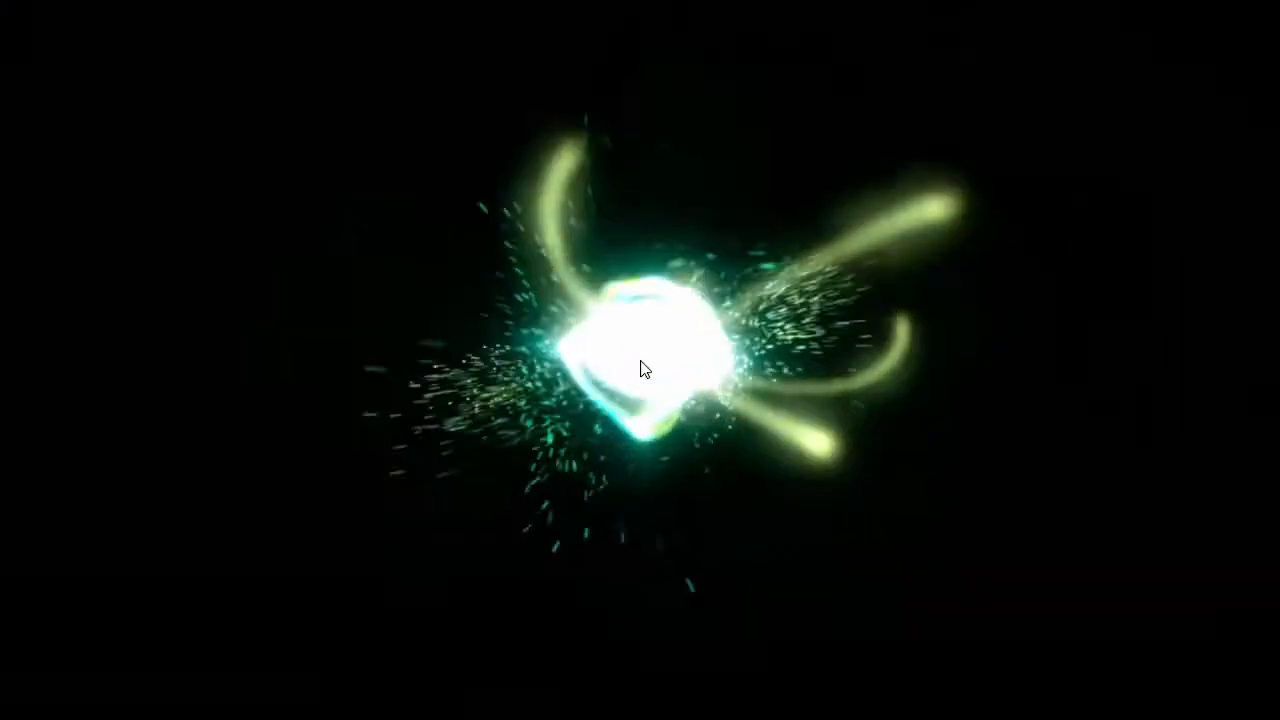
click(641, 361)
click(628, 368)
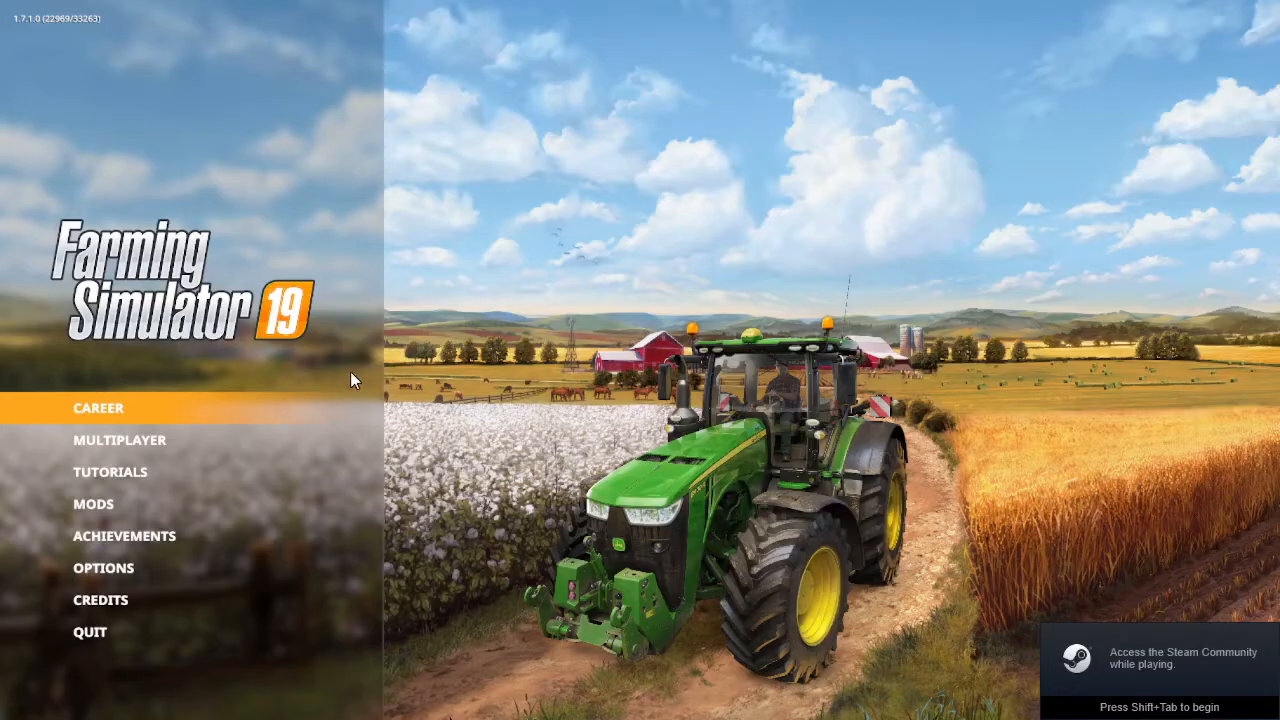
Step: Set up a New farmer career on the Jewels Peaceful Valley map
click(248, 408)
click(580, 472)
click(236, 603)
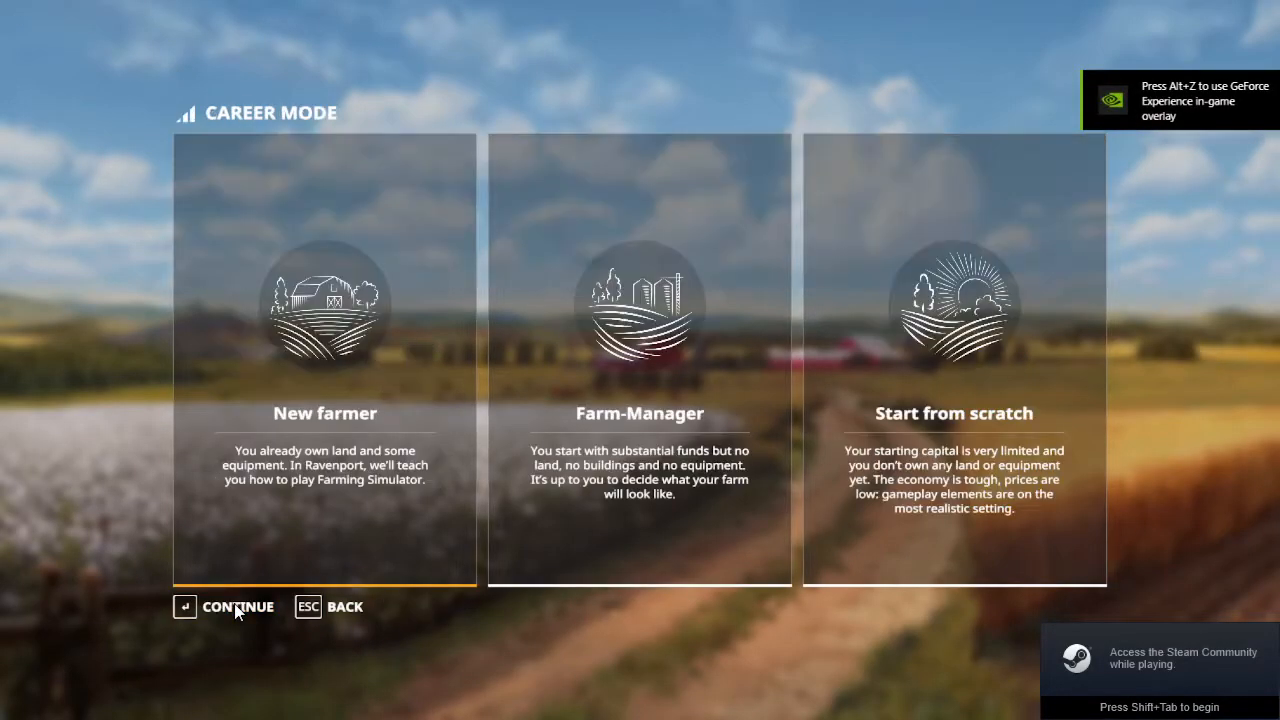
click(234, 604)
click(1202, 357)
click(1202, 357)
click(233, 620)
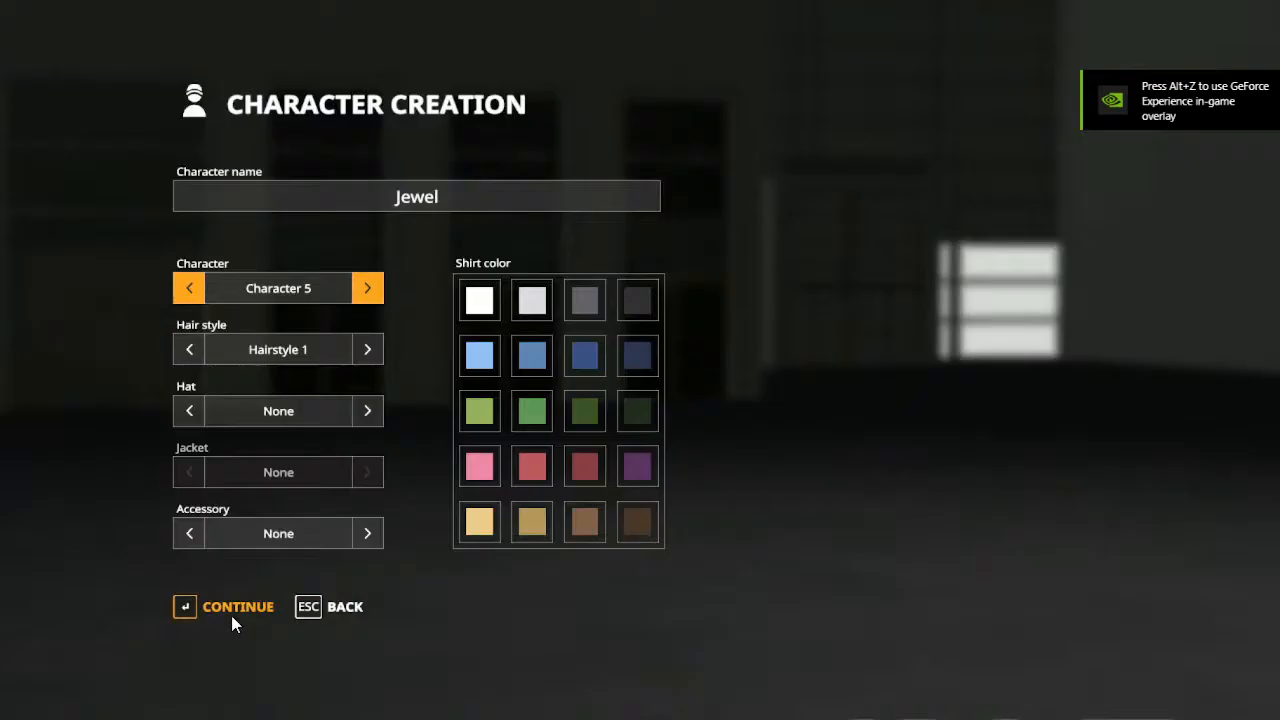
Step: Accept the default character and mod selection, start the game and dismiss the tutorial hint
click(230, 616)
click(219, 603)
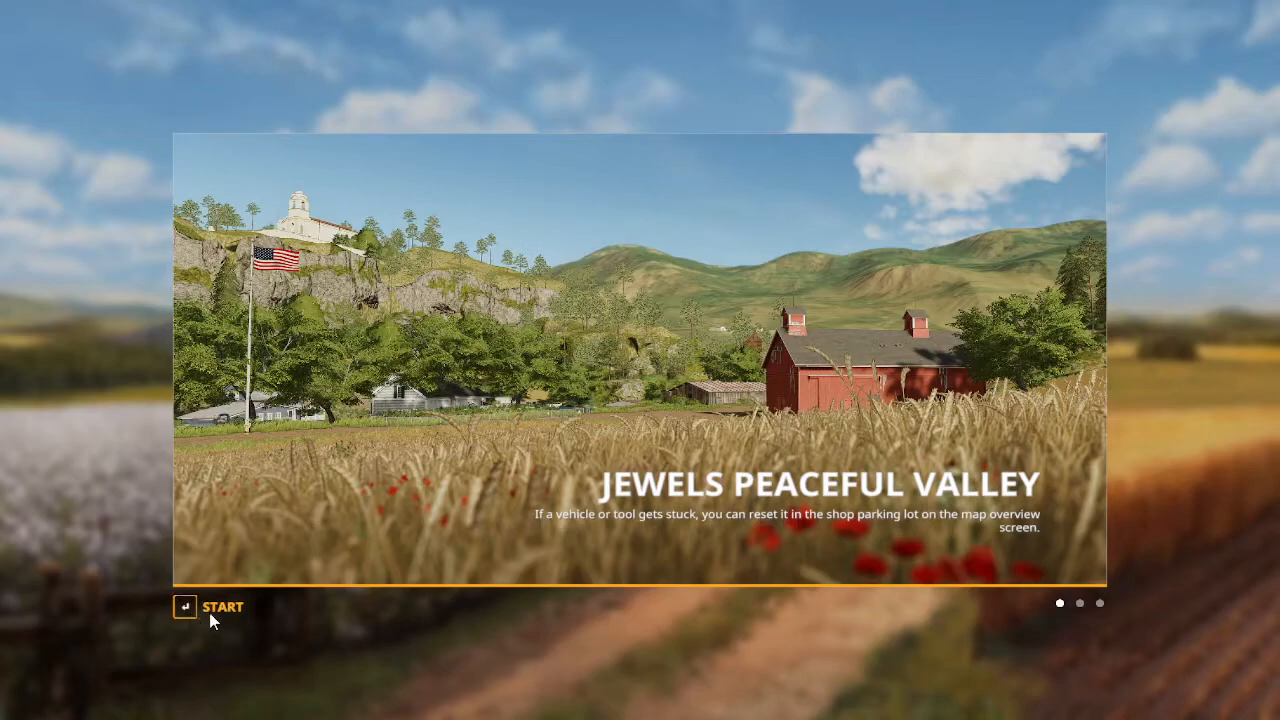
click(207, 612)
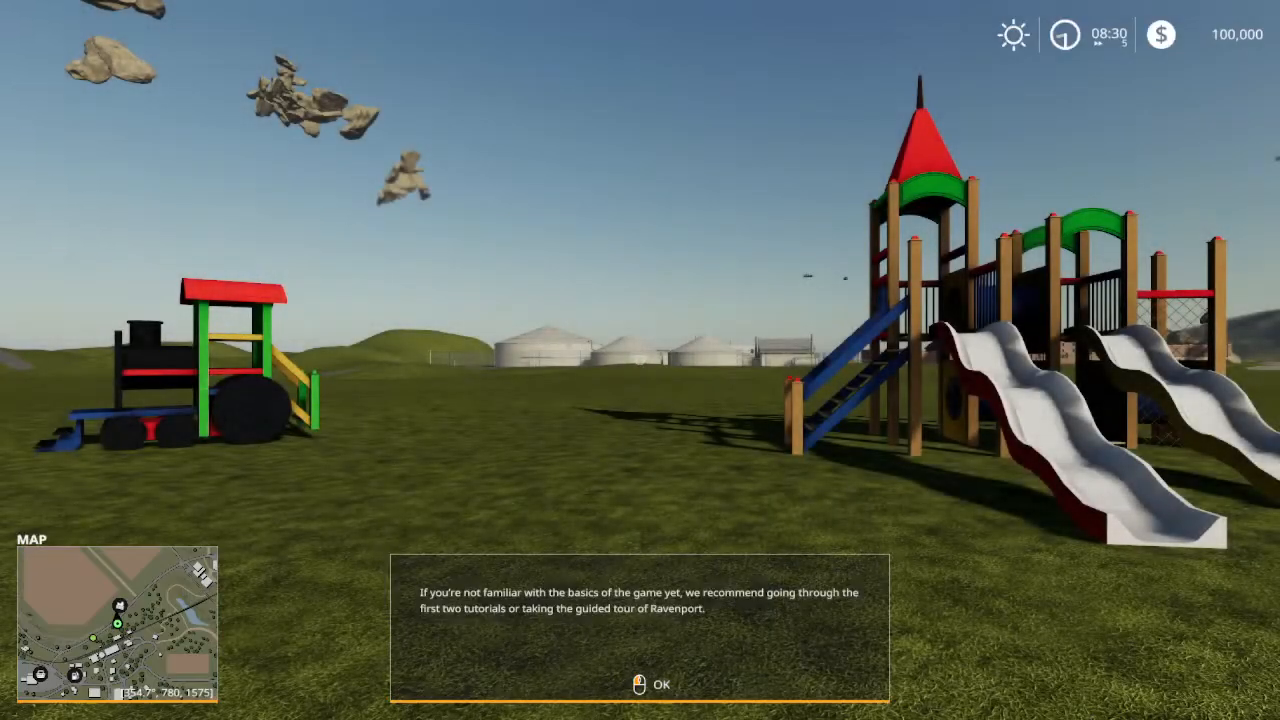
click(640, 360)
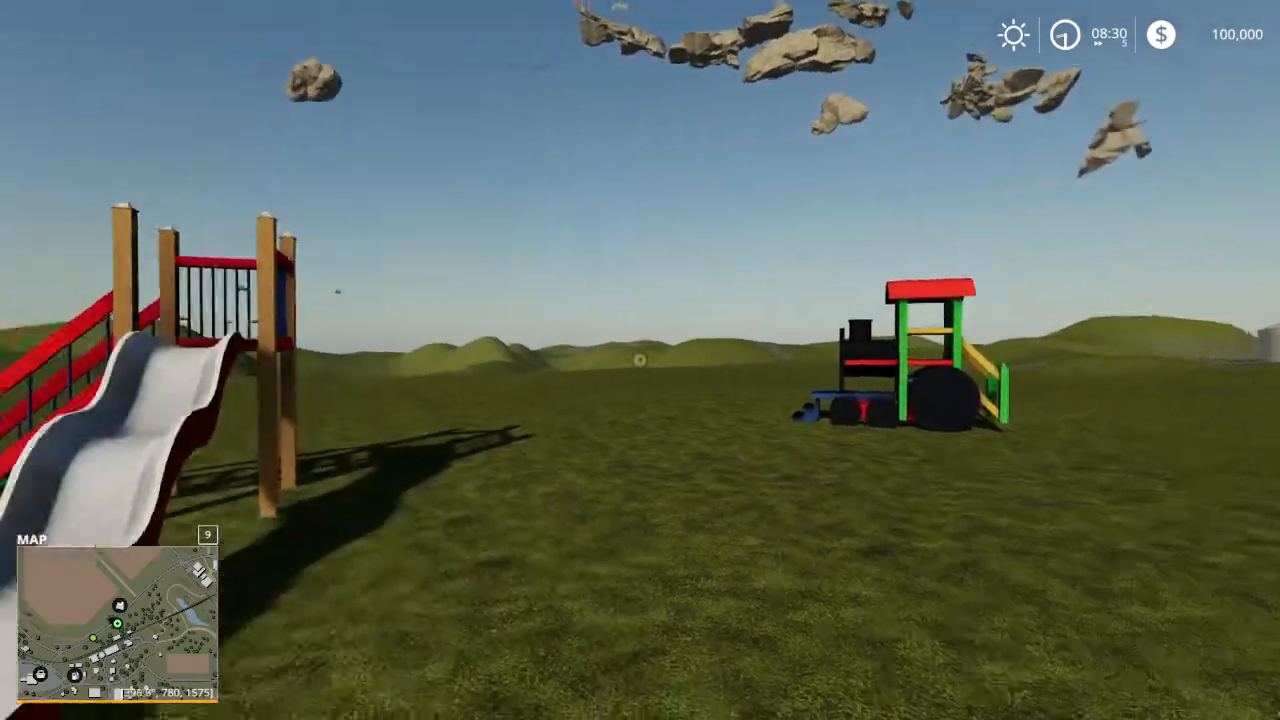